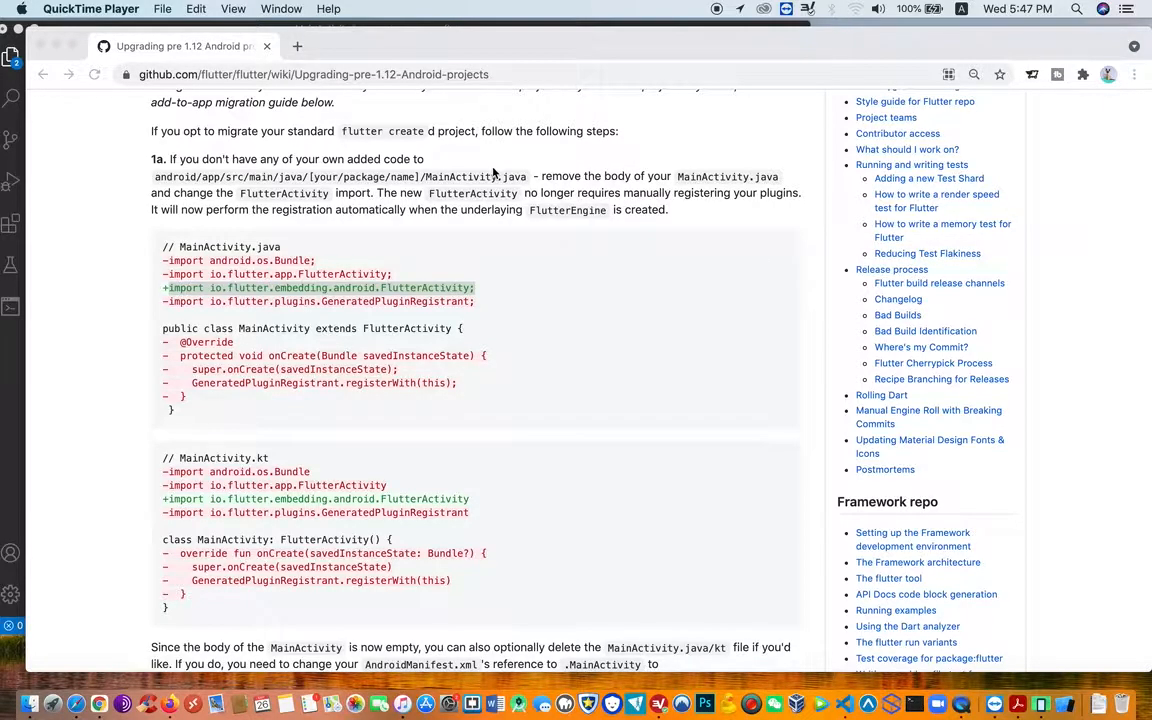
pyautogui.scroll(8, 492, 138)
pyautogui.scroll(3, 492, 160)
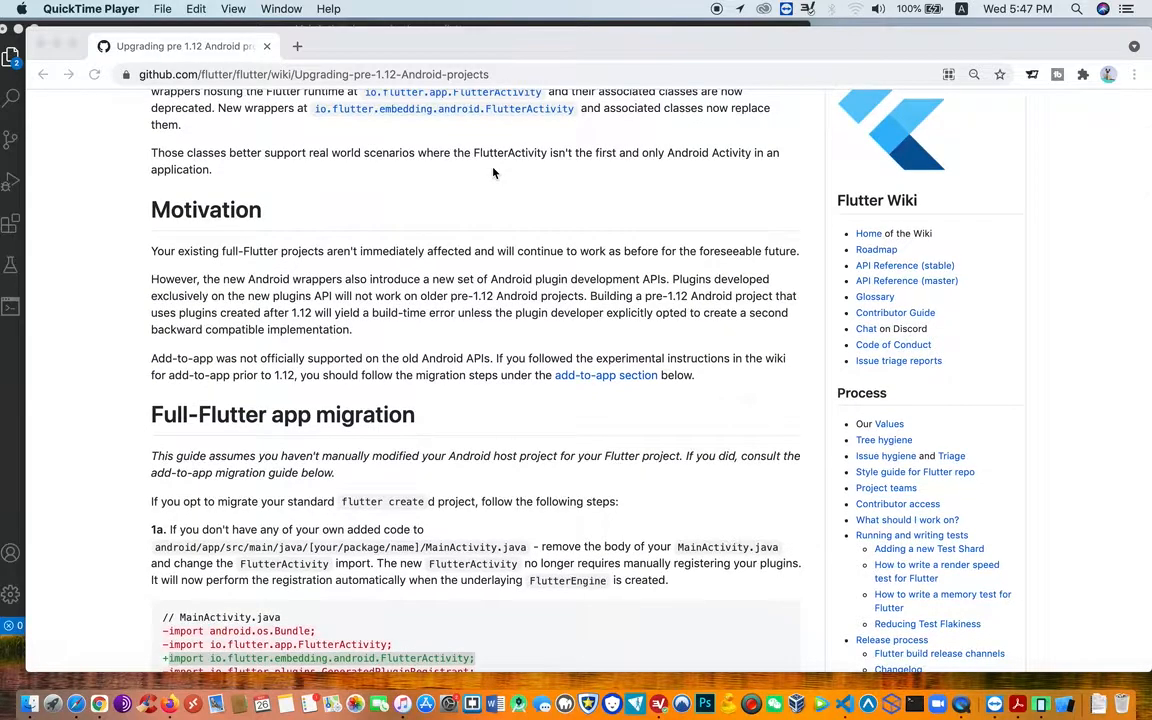
pyautogui.scroll(2, 493, 173)
pyautogui.scroll(3, 493, 173)
pyautogui.scroll(3, 493, 173)
pyautogui.scroll(3, 493, 173)
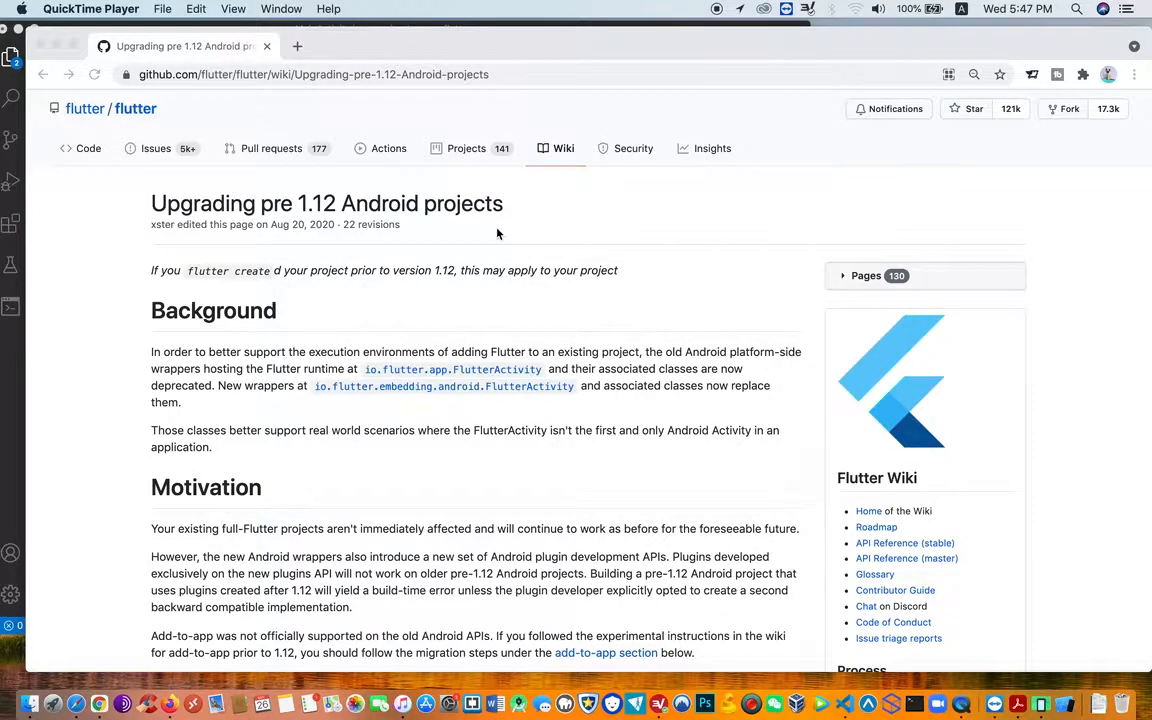
pyautogui.scroll(-10, 446, 203)
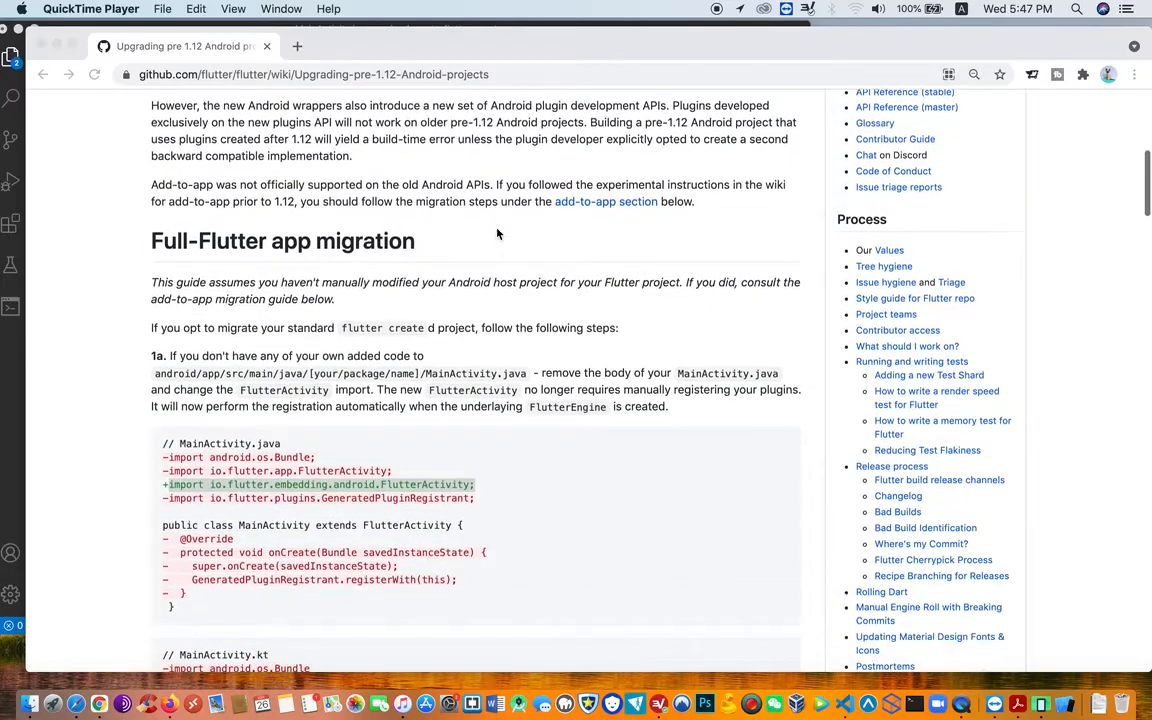
pyautogui.scroll(-5, 498, 233)
pyautogui.scroll(-5, 498, 233)
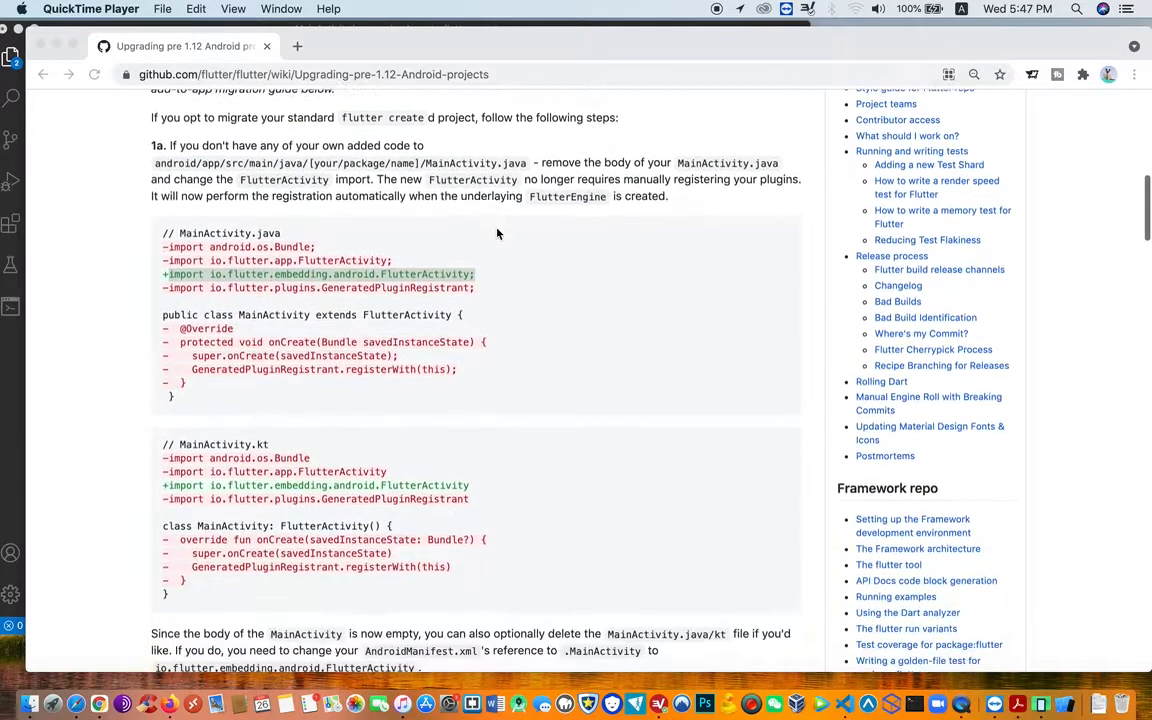
pyautogui.scroll(-3, 498, 233)
pyautogui.scroll(-5, 498, 233)
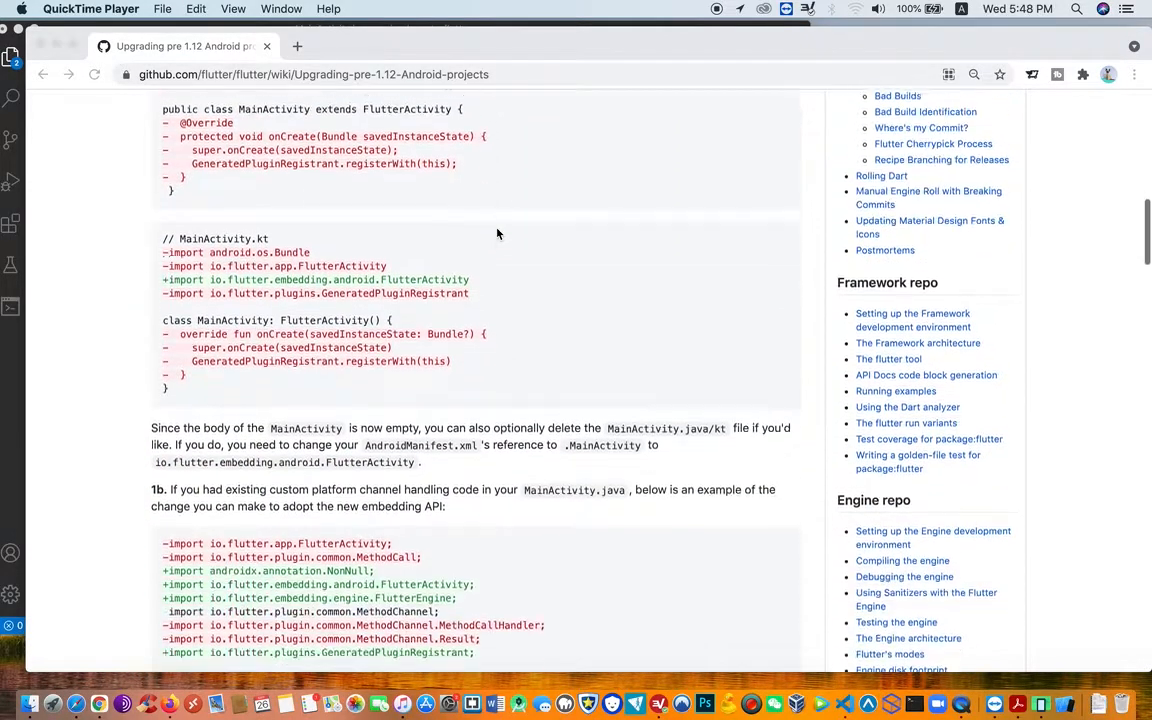
pyautogui.scroll(-2, 498, 233)
pyautogui.scroll(-4, 498, 233)
pyautogui.scroll(-1, 498, 233)
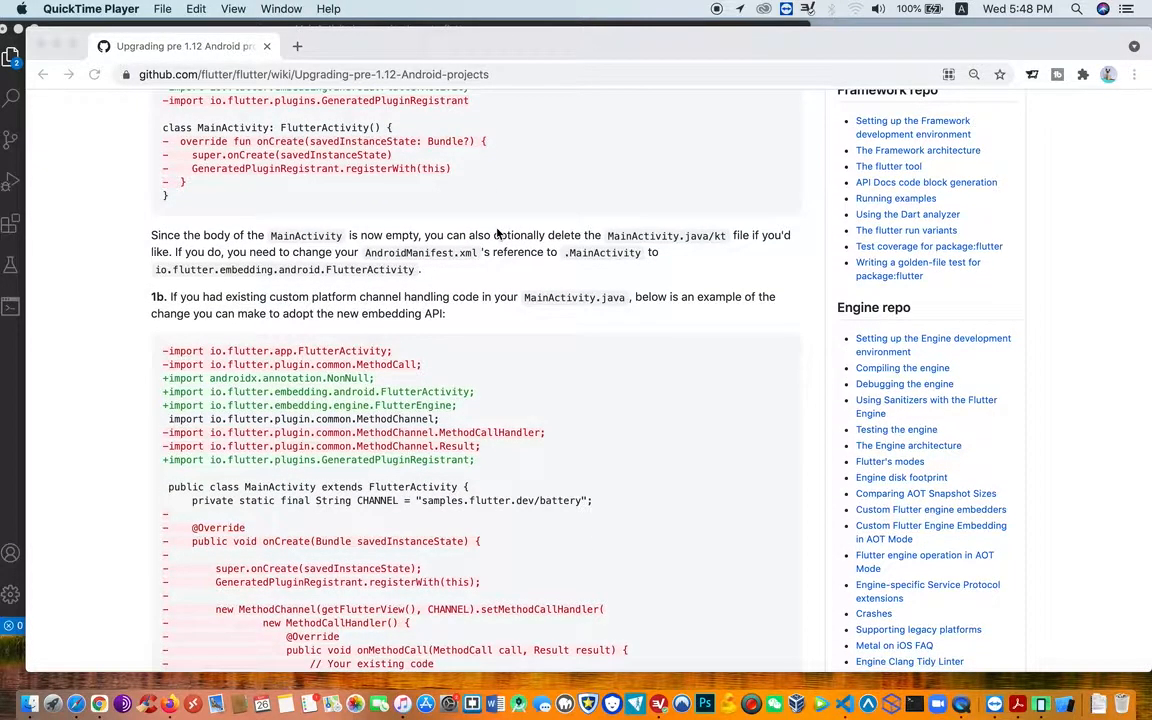
pyautogui.scroll(5, 498, 233)
pyautogui.scroll(5, 498, 233)
pyautogui.scroll(5, 498, 233)
pyautogui.scroll(3, 498, 233)
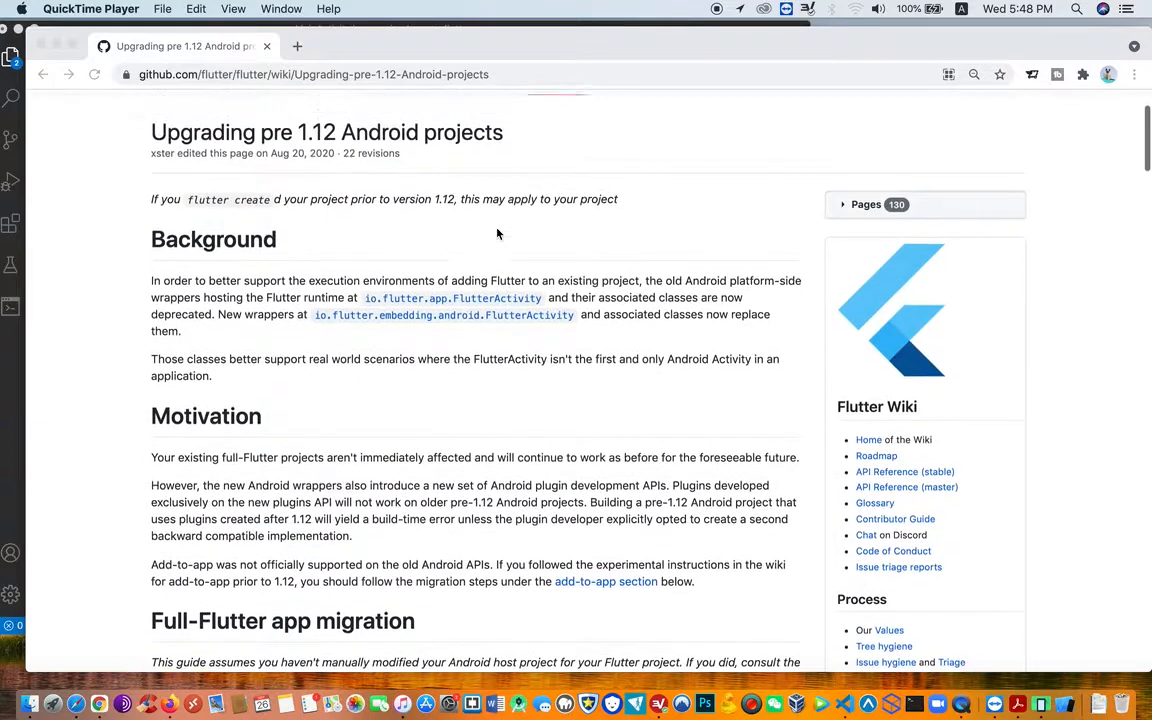
pyautogui.scroll(3, 498, 233)
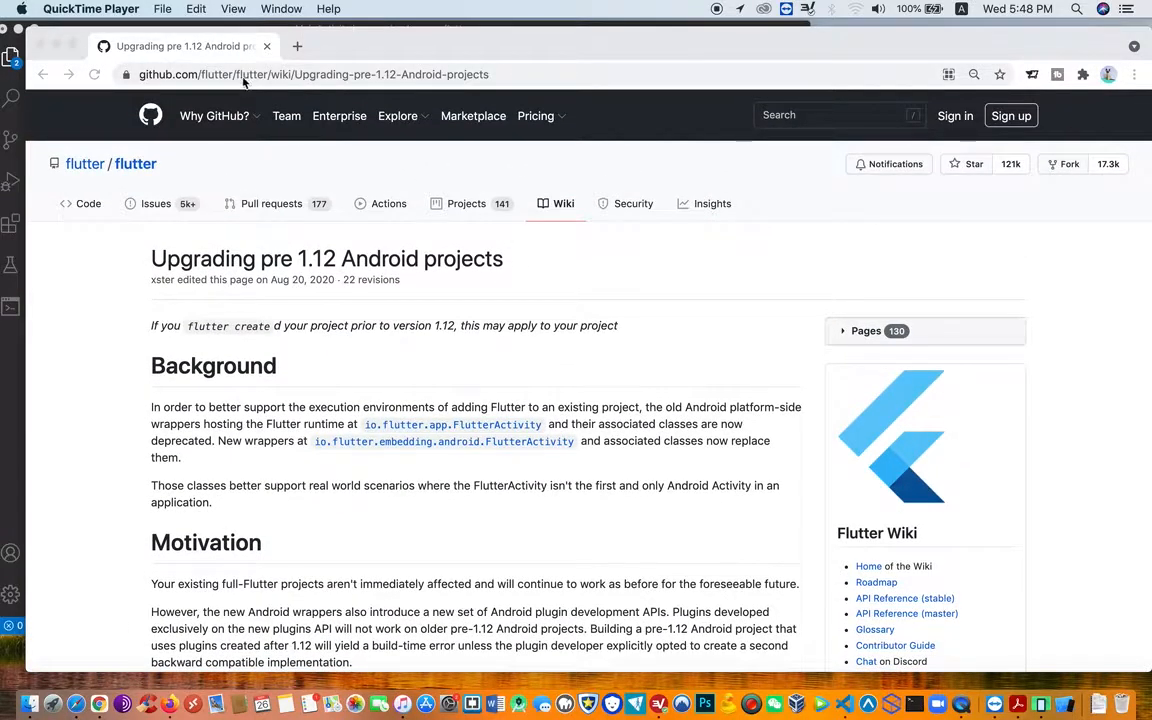
# - Mark the embedding FlutterActivity import line and MainActivity.java path in the guide, then head to the editor
pyautogui.click(499, 74)
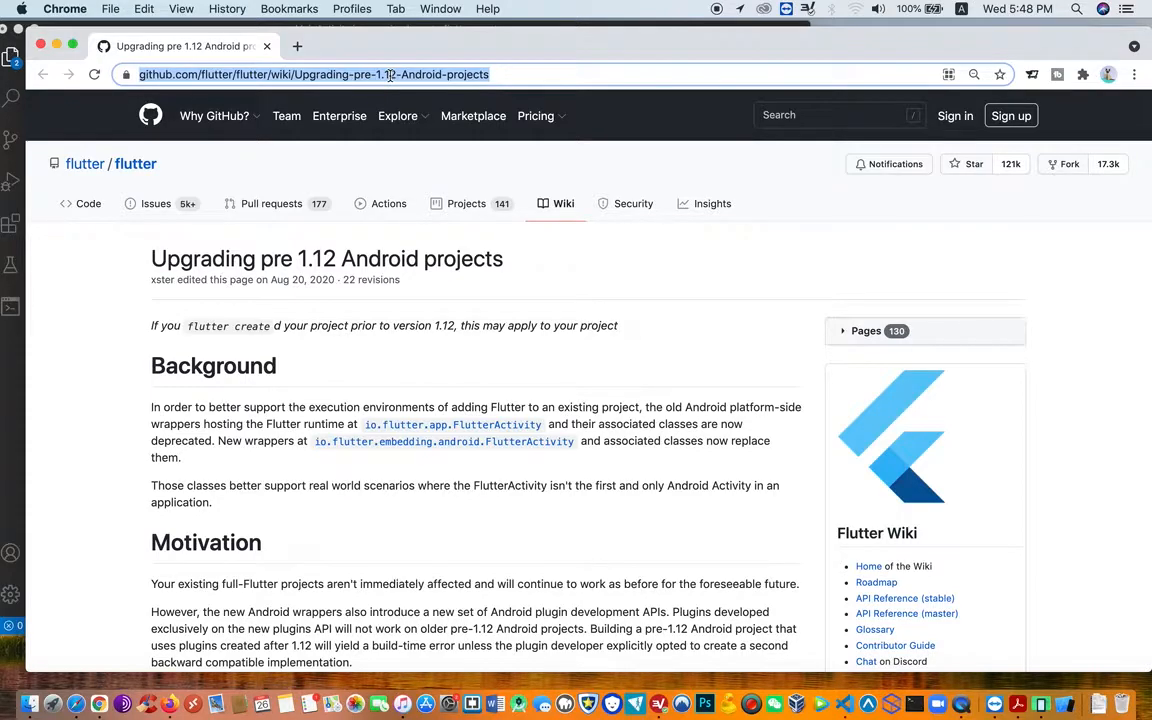
pyautogui.moveTo(403, 116)
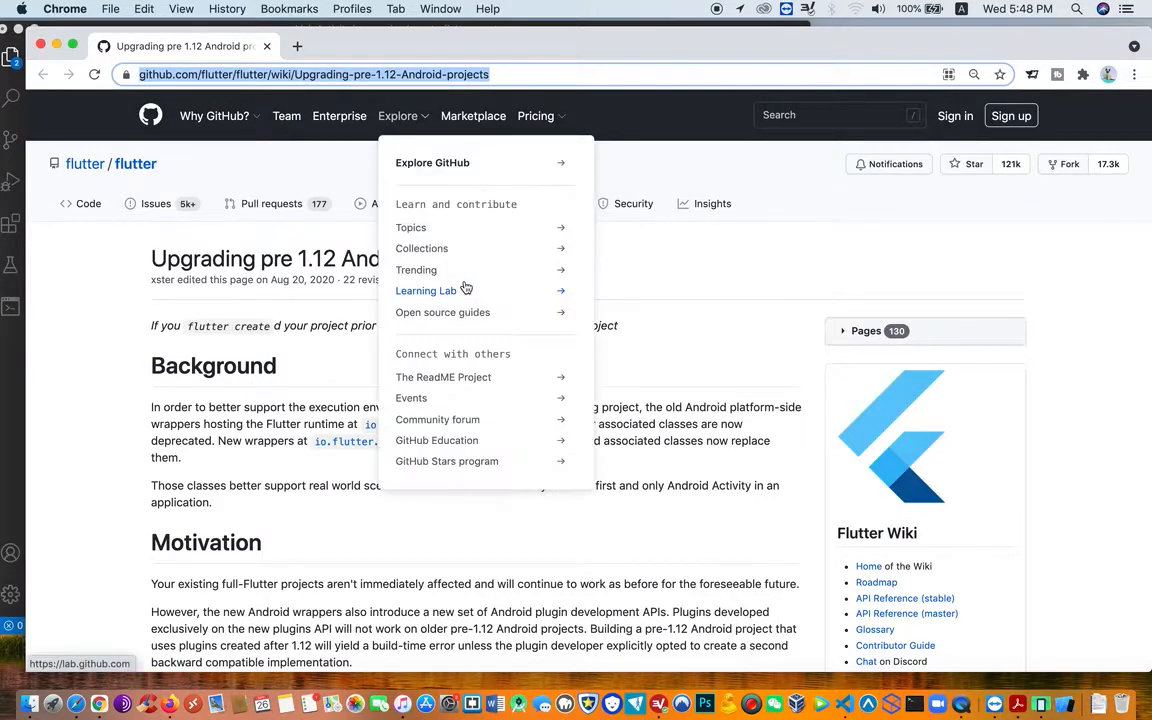
pyautogui.scroll(-8, 200, 380)
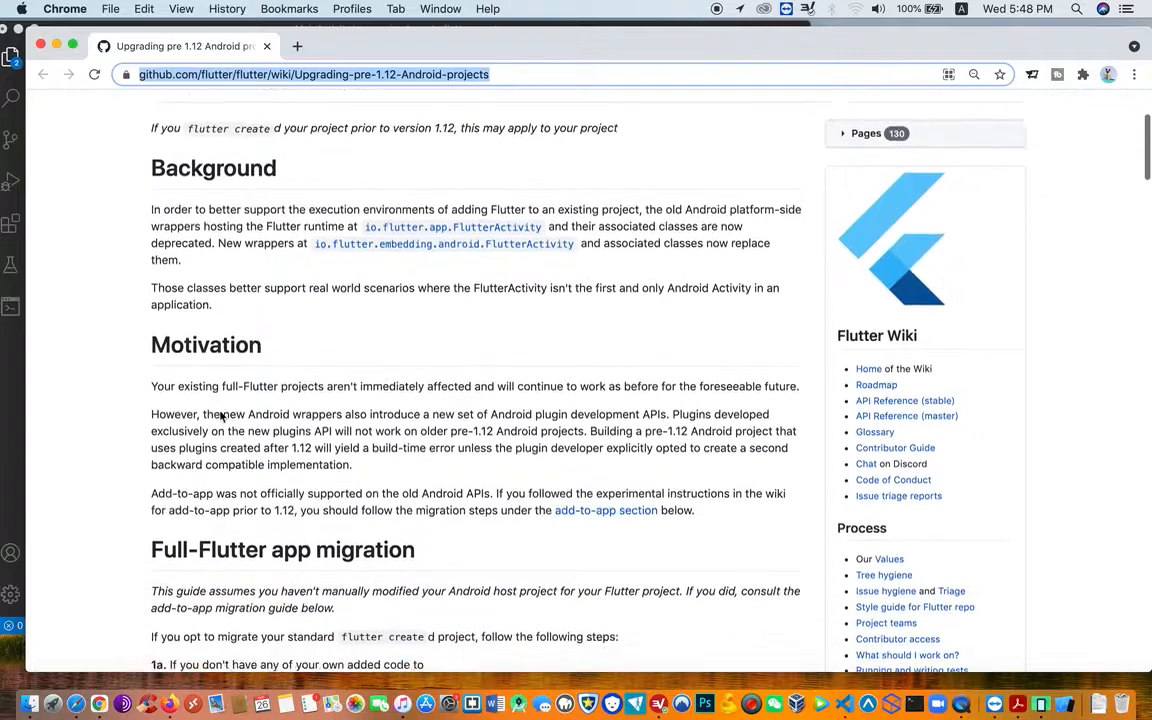
pyautogui.scroll(-5, 220, 410)
pyautogui.scroll(-5, 221, 417)
pyautogui.scroll(-3, 221, 417)
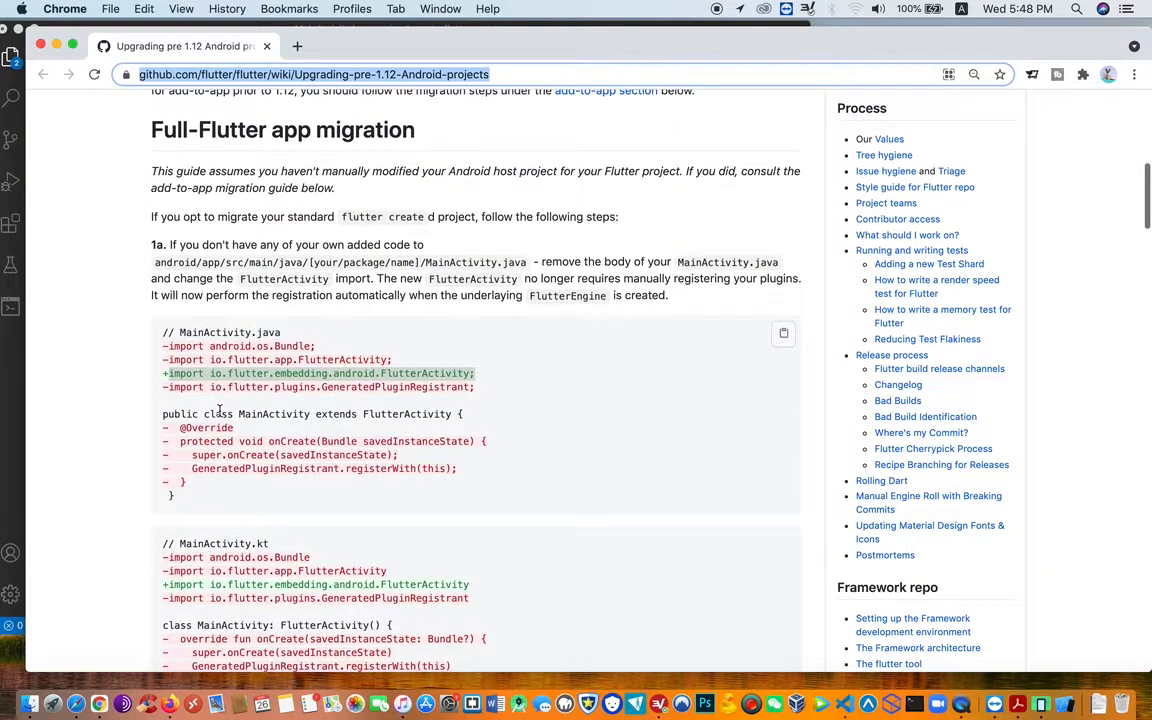
pyautogui.scroll(-1, 221, 410)
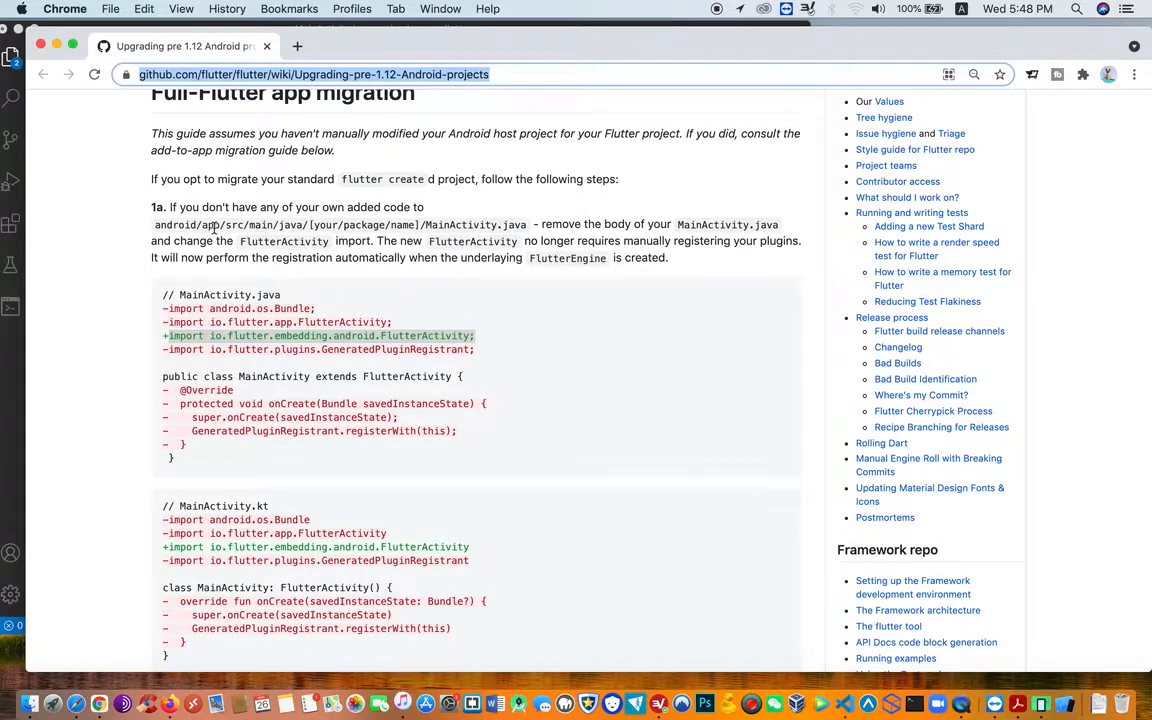
pyautogui.scroll(4, 214, 228)
pyautogui.scroll(-3, 214, 228)
pyautogui.scroll(-3, 214, 228)
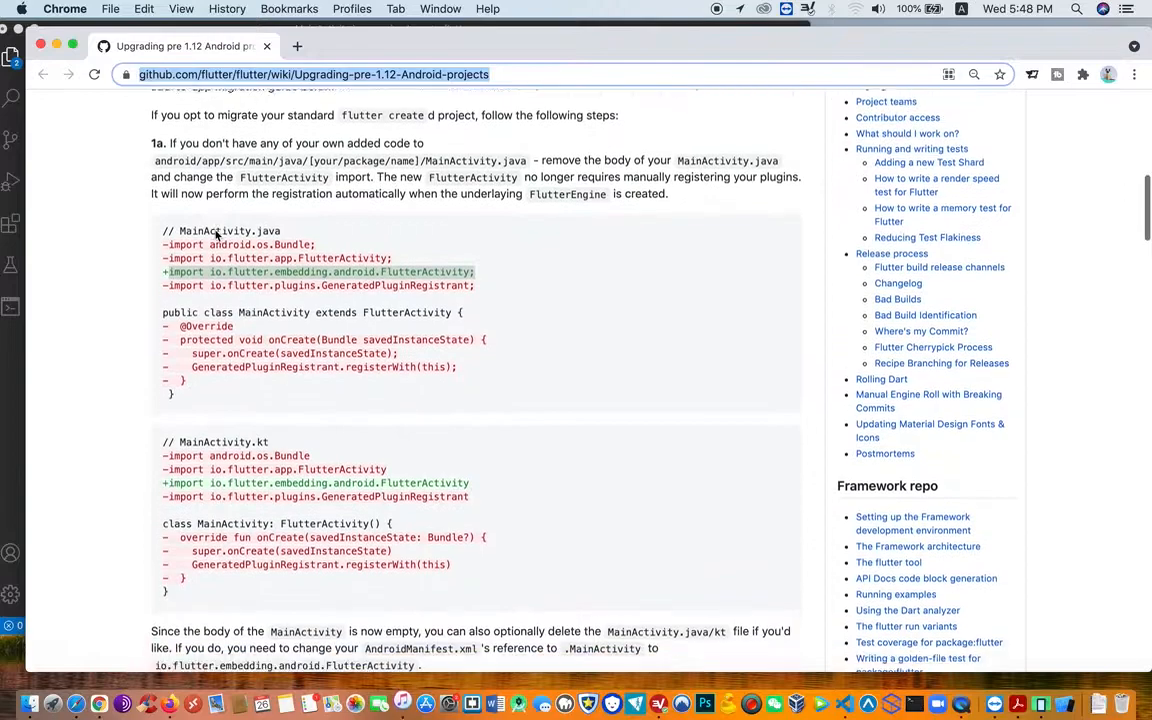
pyautogui.scroll(-4, 214, 228)
pyautogui.scroll(-2, 214, 232)
pyautogui.scroll(3, 215, 234)
pyautogui.scroll(4, 215, 234)
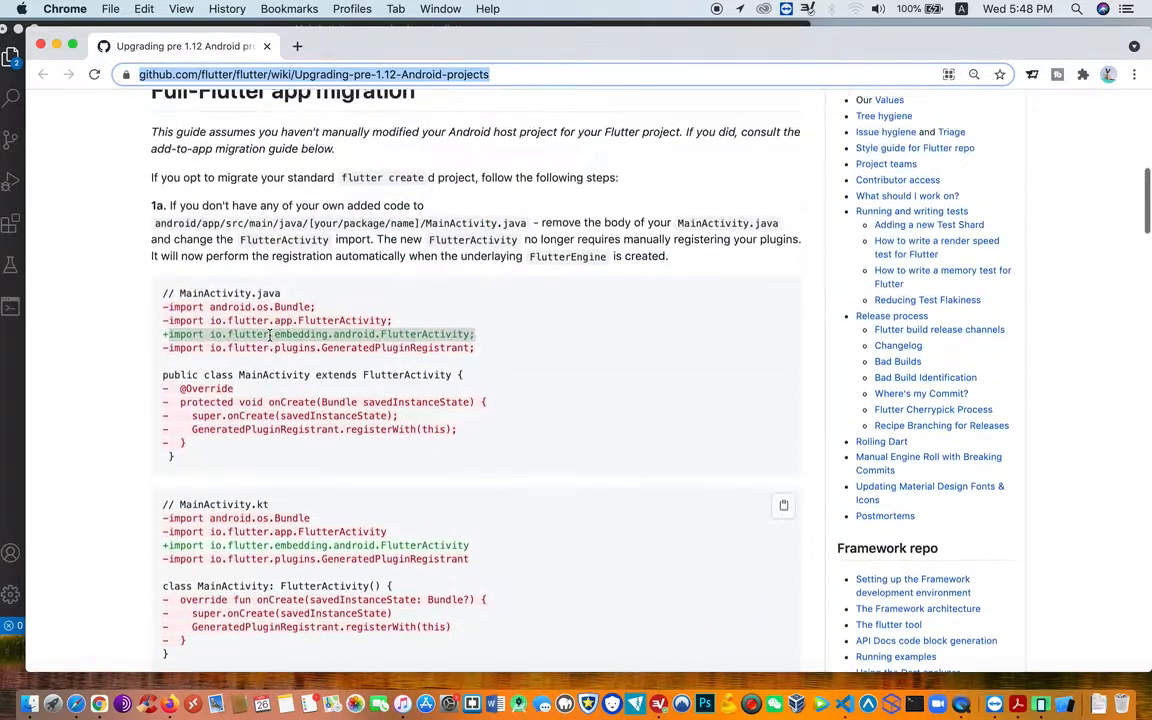
pyautogui.scroll(-2, 242, 300)
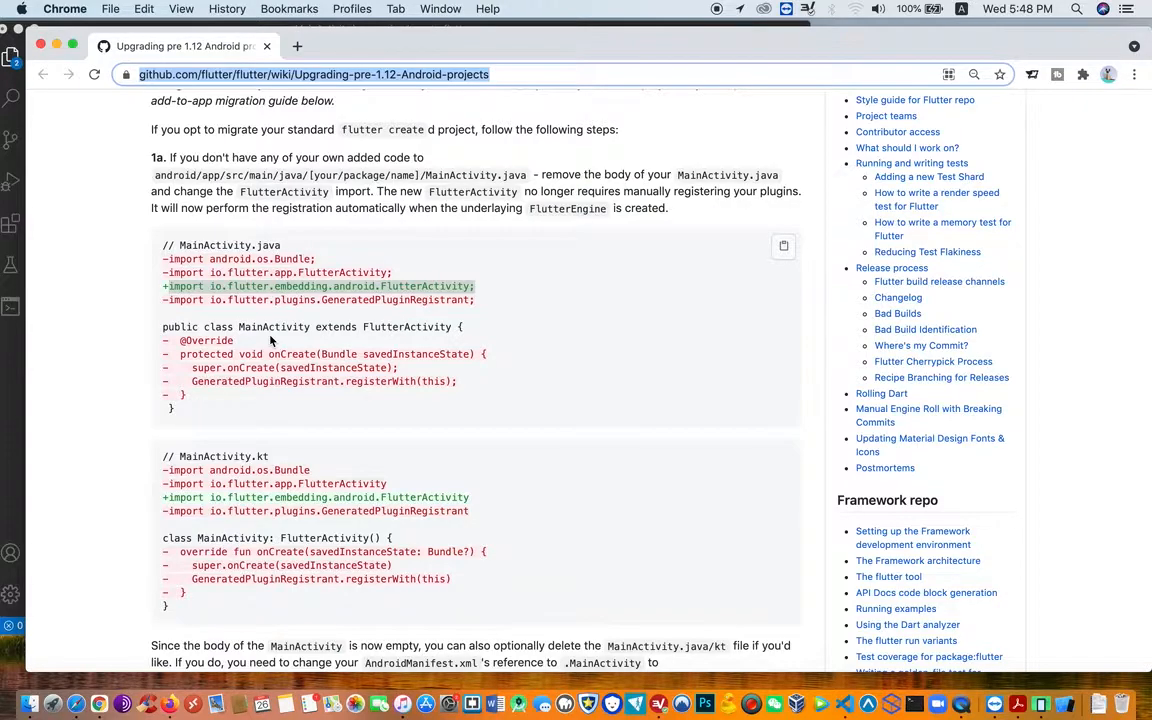
pyautogui.scroll(1, 388, 333)
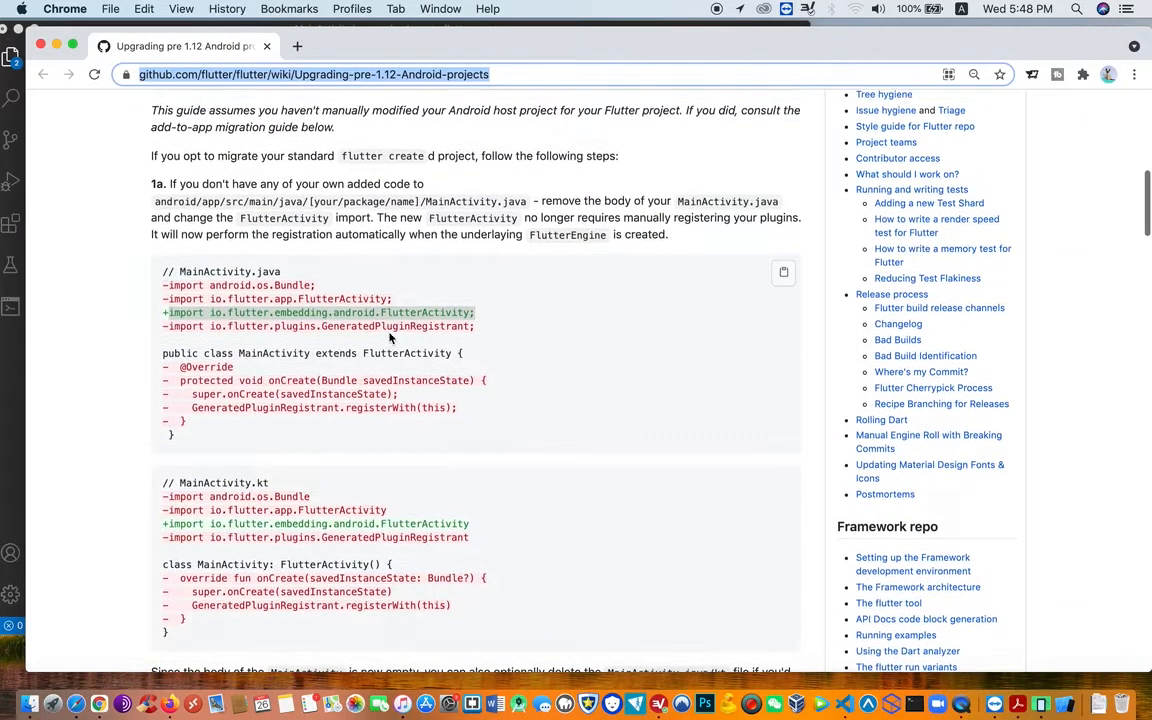
pyautogui.scroll(-5, 388, 333)
pyautogui.scroll(3, 390, 338)
pyautogui.scroll(2, 390, 338)
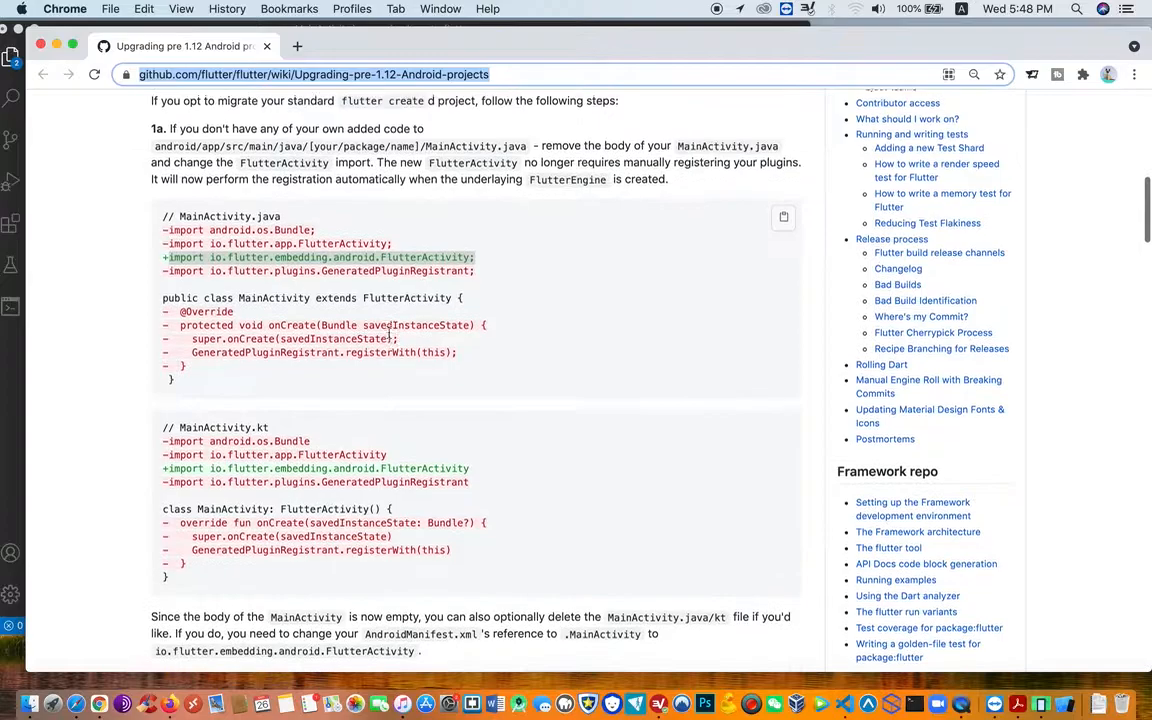
pyautogui.scroll(-5, 390, 338)
pyautogui.scroll(-5, 390, 338)
pyautogui.scroll(-3, 390, 338)
pyautogui.scroll(-5, 390, 338)
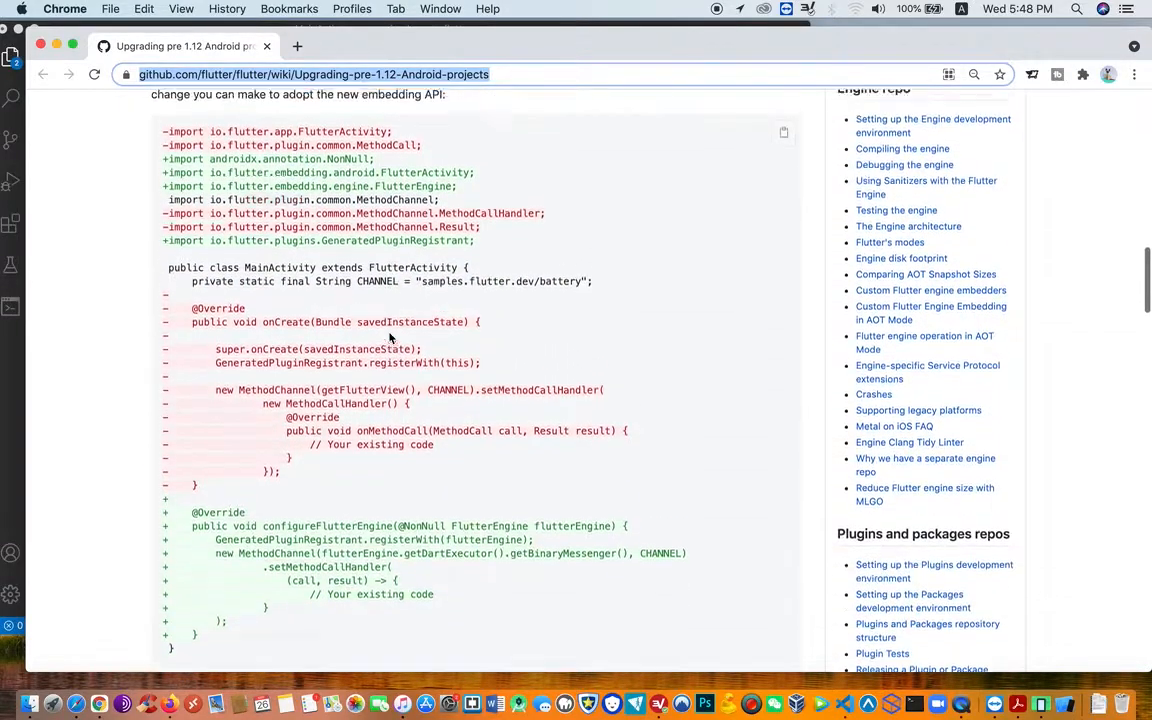
pyautogui.scroll(-3, 390, 338)
pyautogui.scroll(8, 390, 338)
pyautogui.scroll(2, 388, 333)
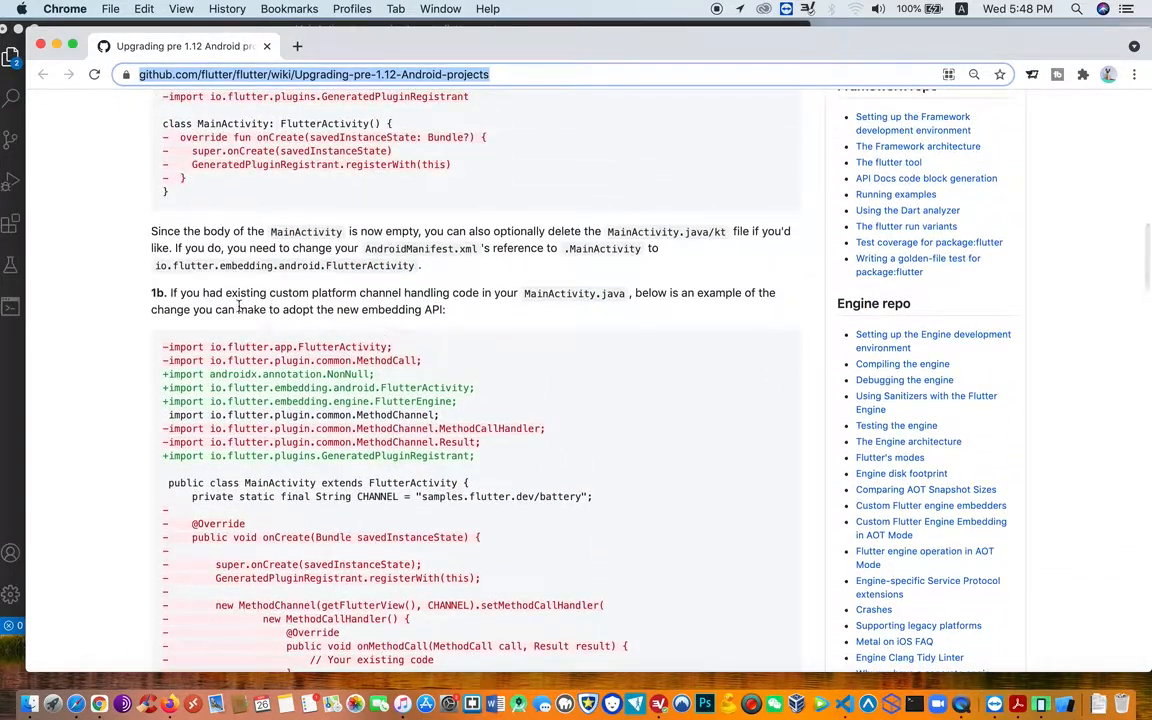
pyautogui.scroll(-5, 338, 480)
pyautogui.scroll(-3, 338, 480)
pyautogui.scroll(-3, 338, 480)
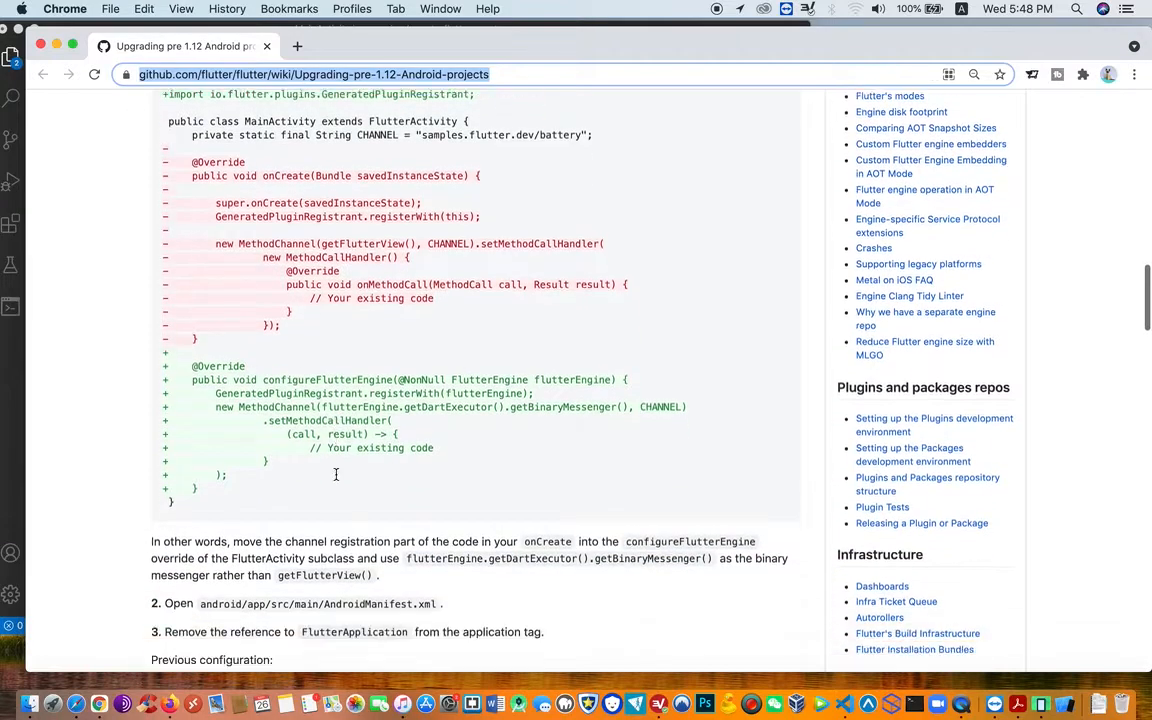
pyautogui.scroll(-5, 338, 480)
pyautogui.scroll(5, 338, 480)
pyautogui.scroll(3, 338, 480)
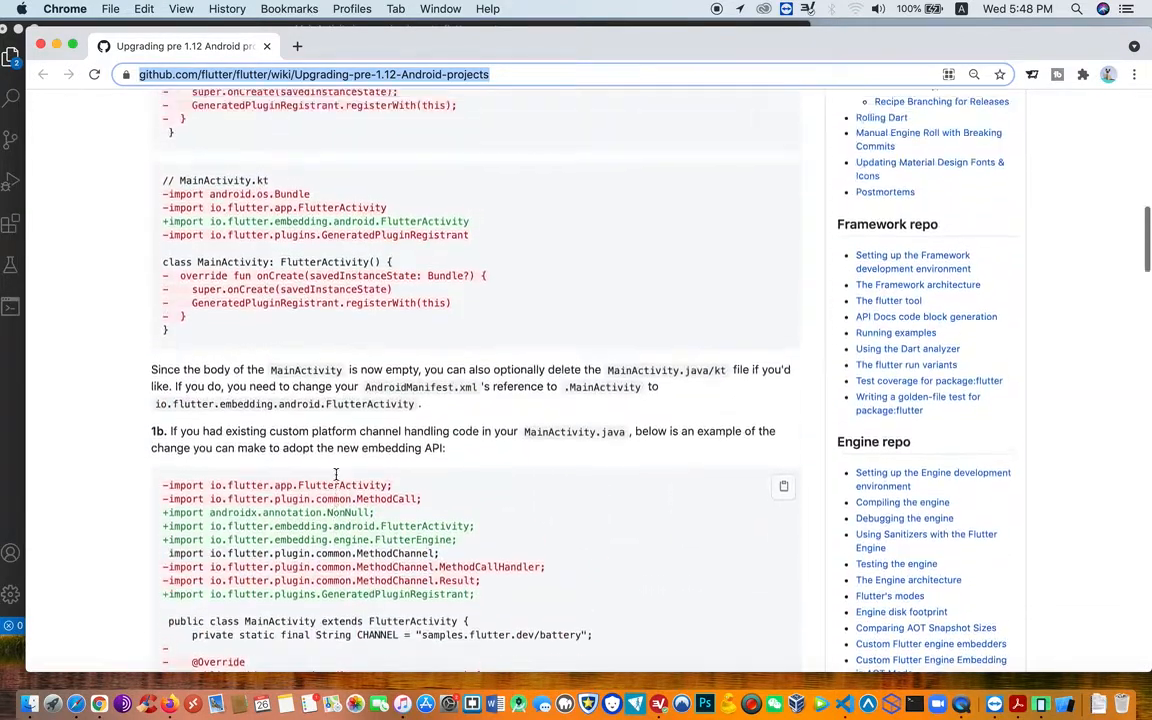
pyautogui.scroll(4, 338, 480)
pyautogui.scroll(4, 338, 480)
pyautogui.scroll(1, 338, 473)
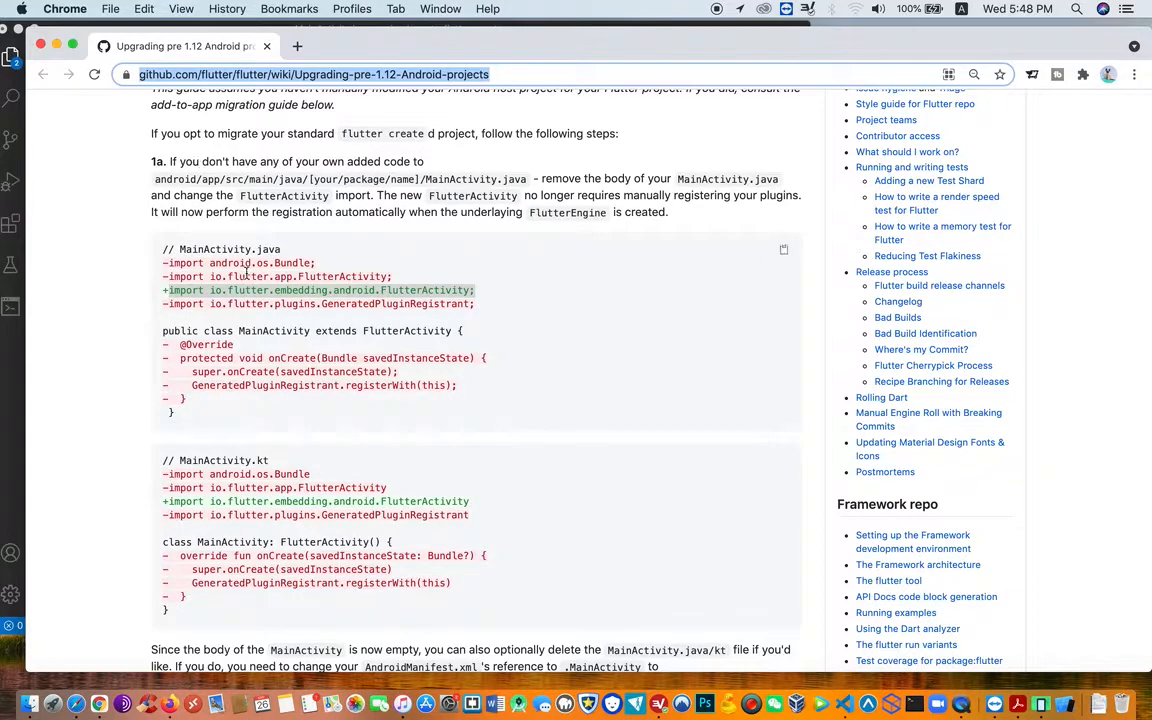
pyautogui.moveTo(474, 289); pyautogui.dragTo(167, 289)
pyautogui.press('super+c')
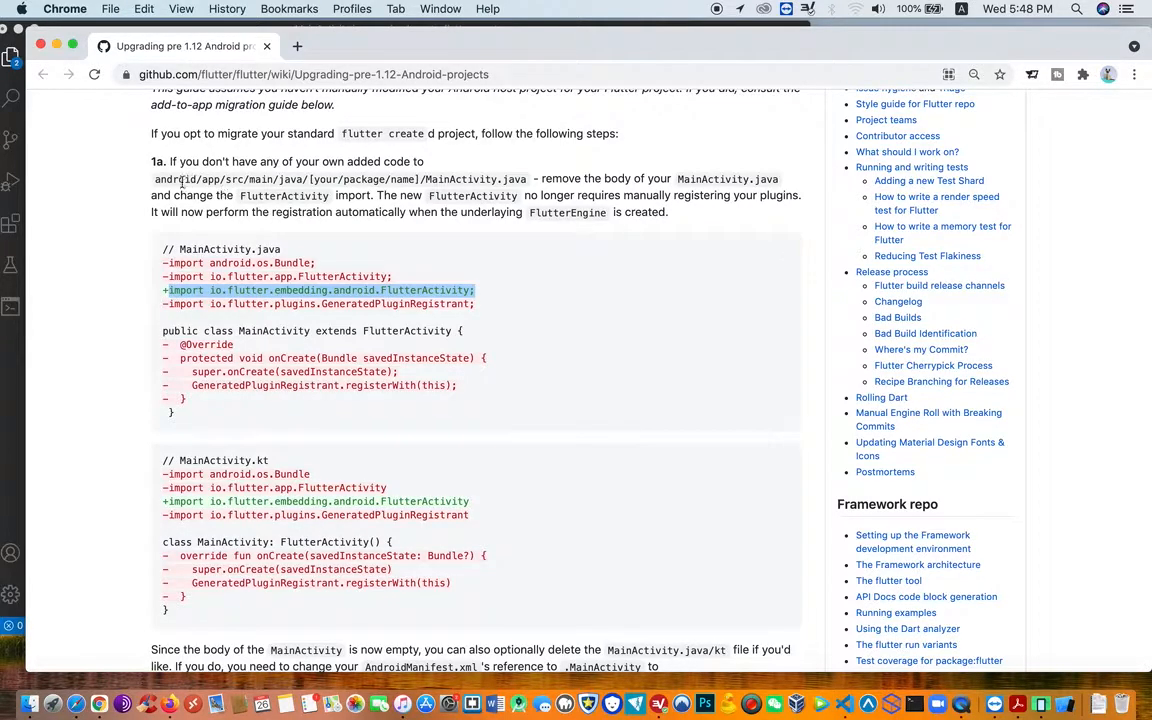
pyautogui.moveTo(156, 178); pyautogui.dragTo(527, 178)
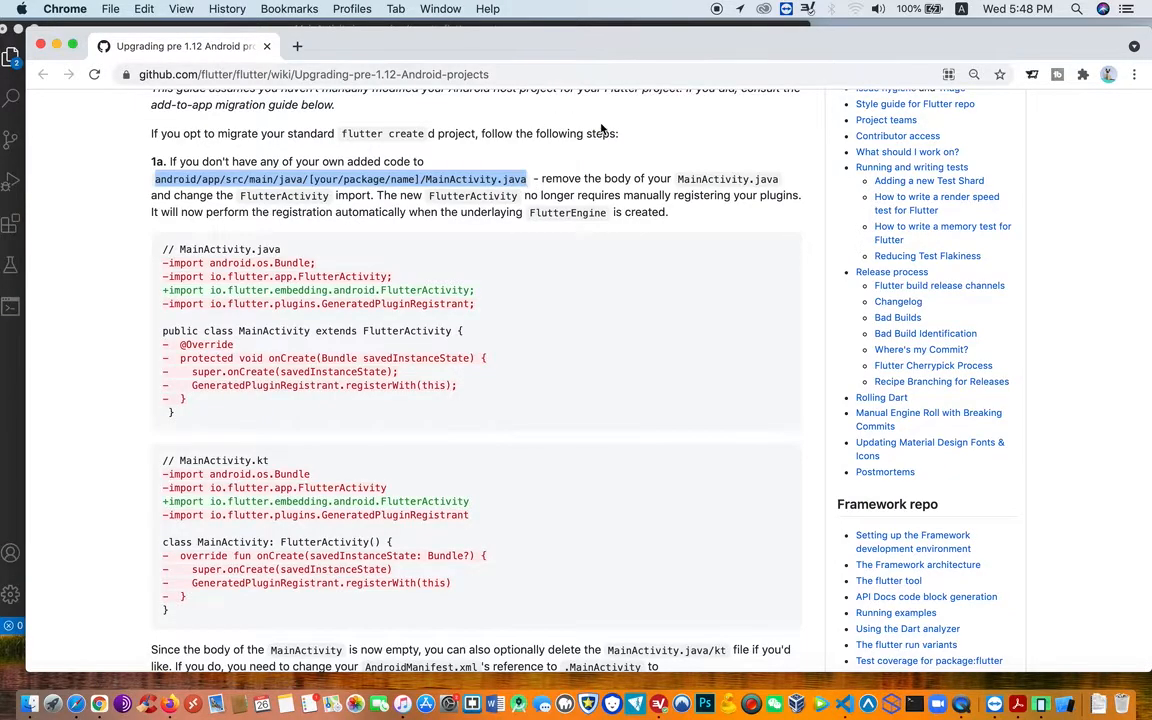
pyautogui.hotkey('ctrl', 'Up')
# - Replace MainActivity.java's three old imports with import io.flutter.embedding.android.FlutterActivity
pyautogui.click(880, 470)
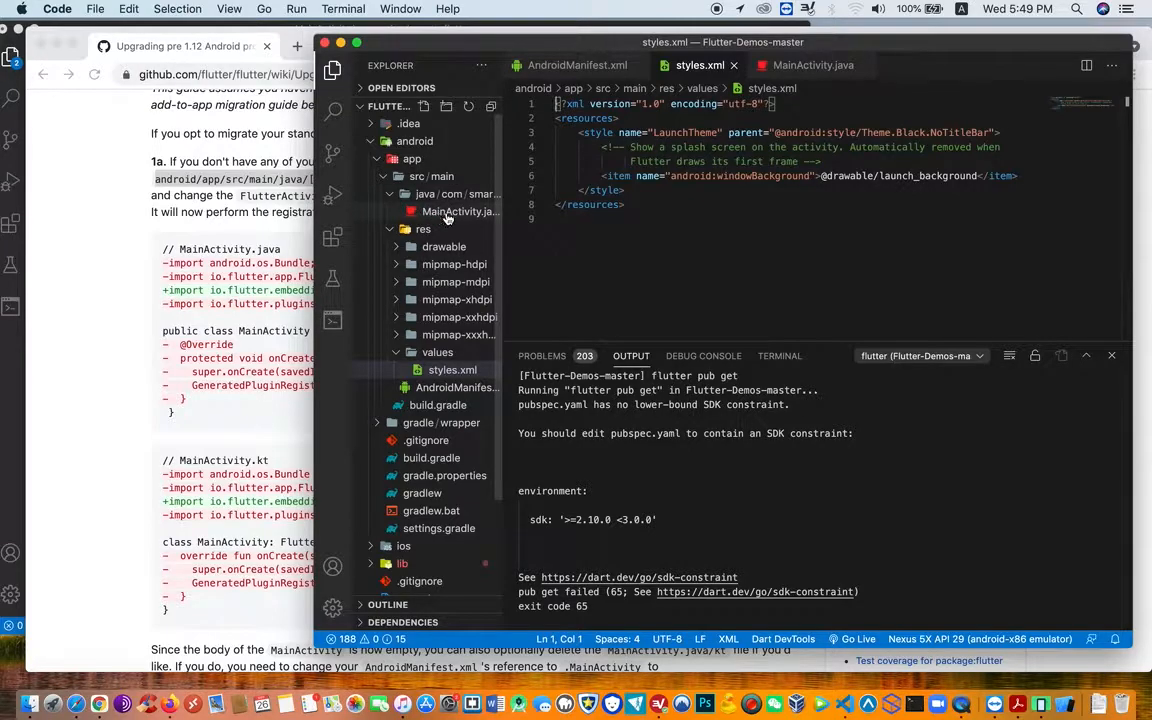
pyautogui.click(797, 68)
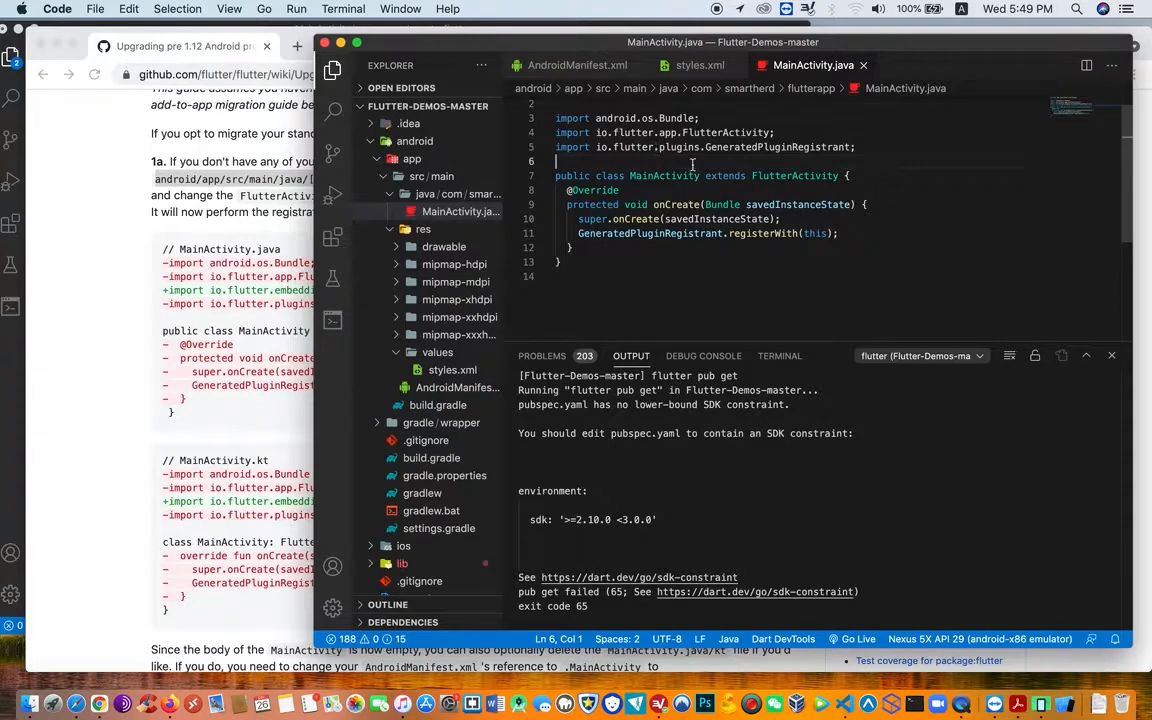
pyautogui.moveTo(864, 146); pyautogui.dragTo(553, 126)
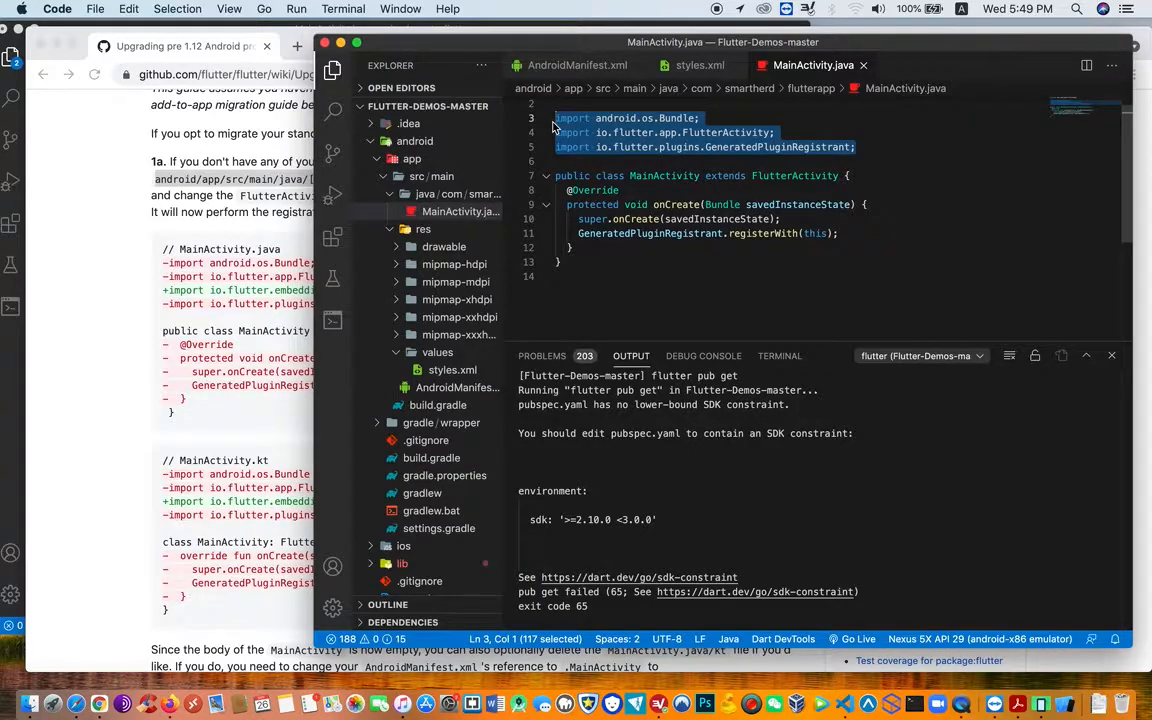
pyautogui.press('BackSpace')
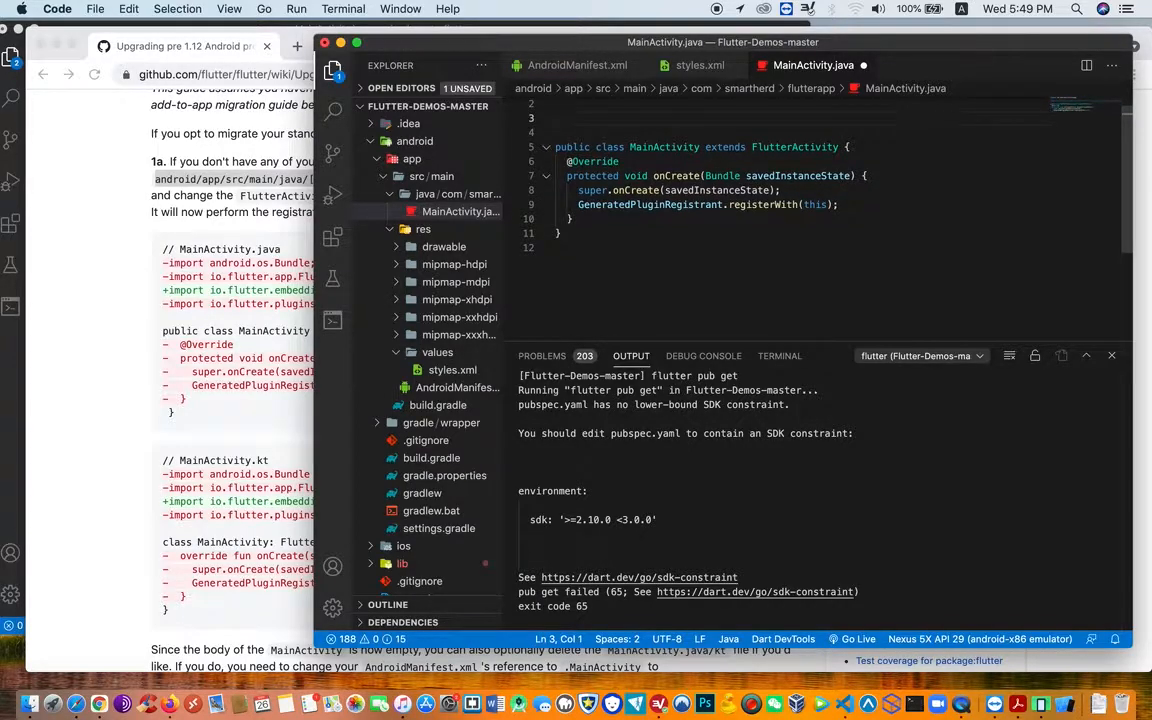
pyautogui.press('super+v')
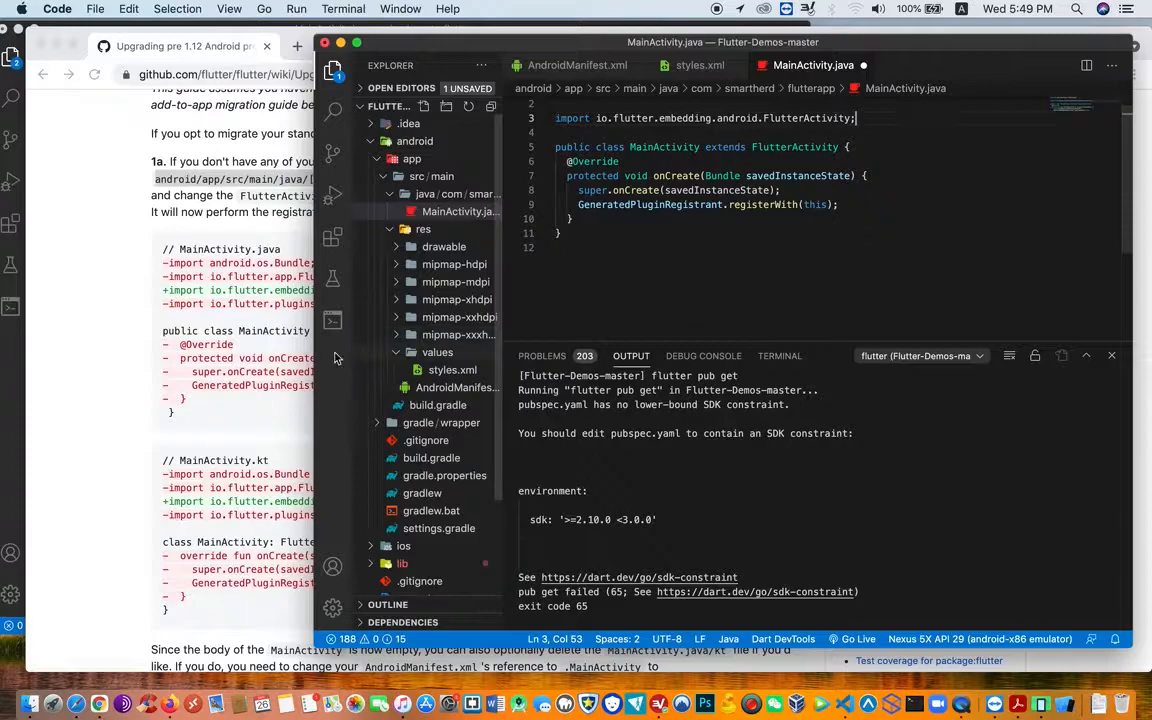
pyautogui.click(281, 343)
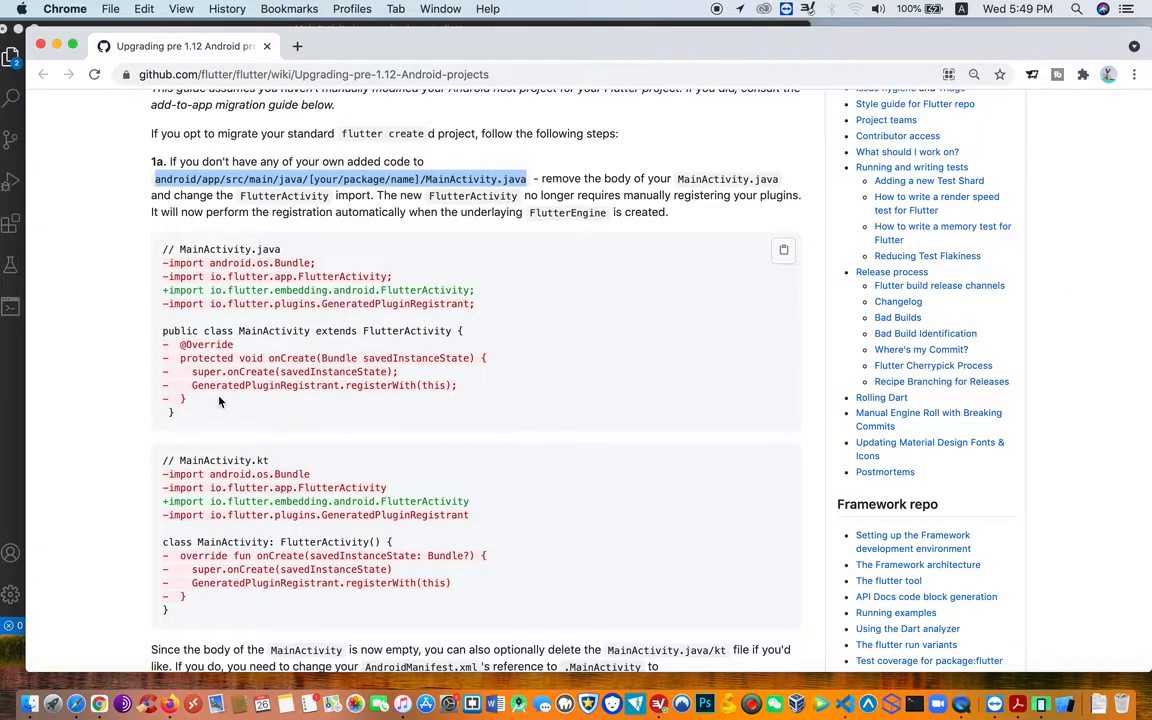
# - Delete the onCreate override so the class body is empty, and save MainActivity.java
pyautogui.hotkey('ctrl', 'Up')
pyautogui.click(947, 500)
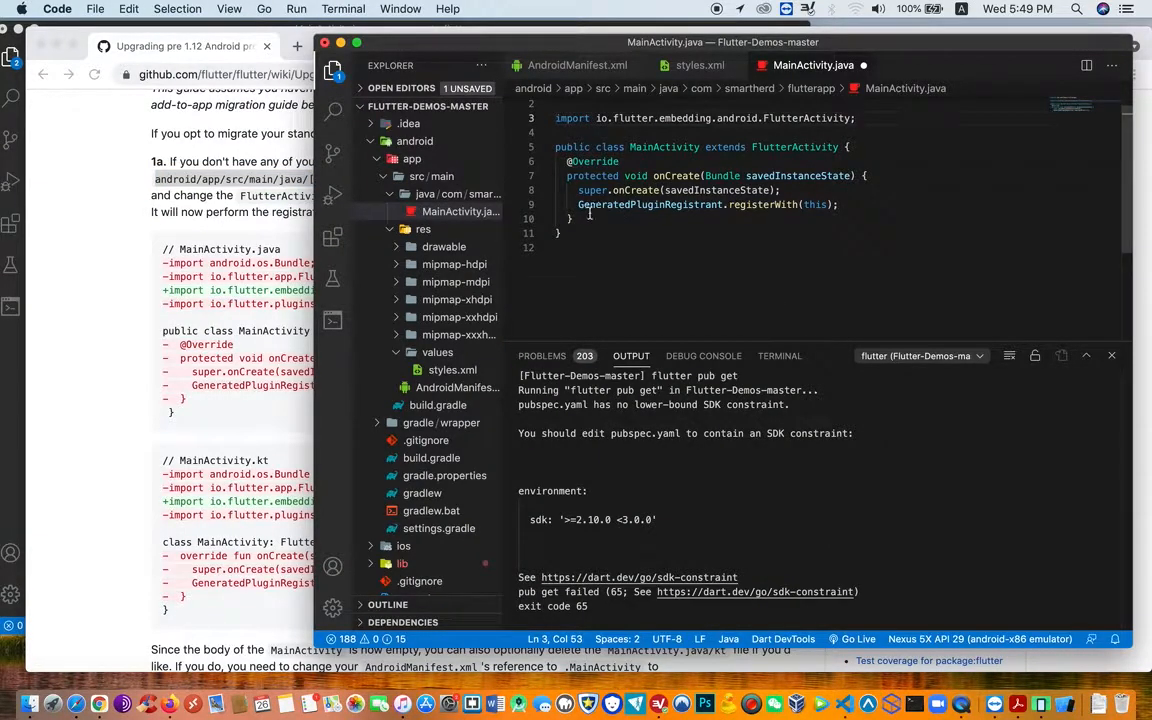
pyautogui.moveTo(580, 219); pyautogui.dragTo(558, 162)
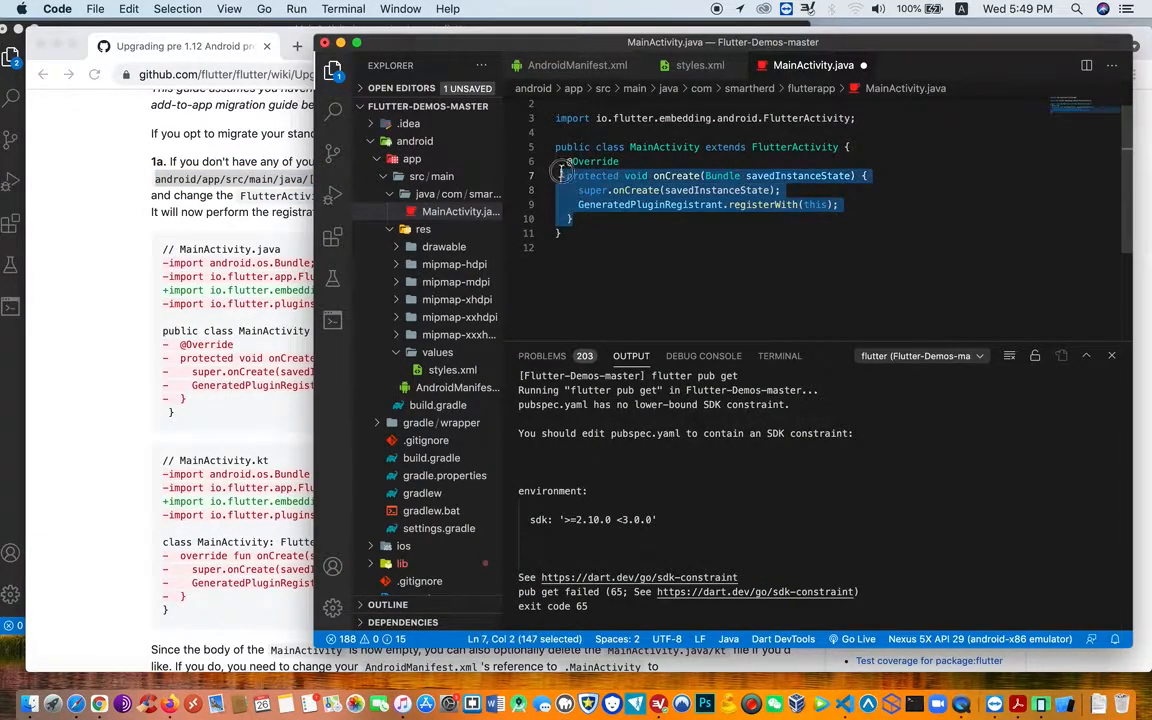
pyautogui.press('BackSpace')
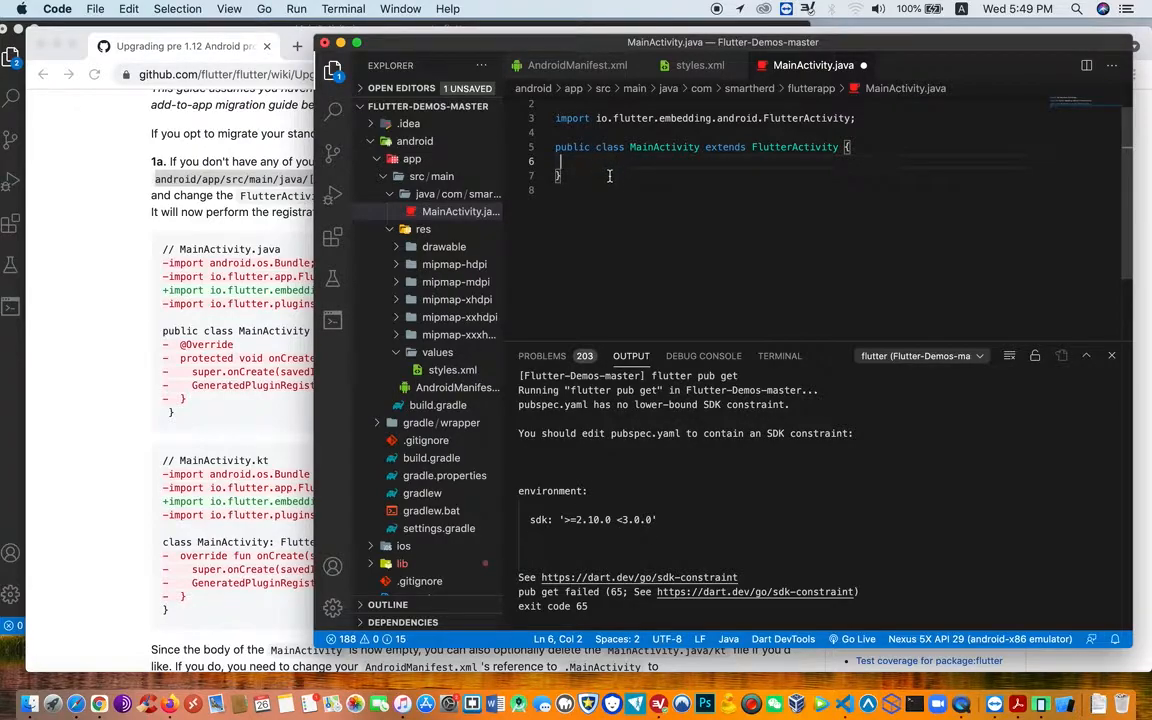
pyautogui.press('super+s')
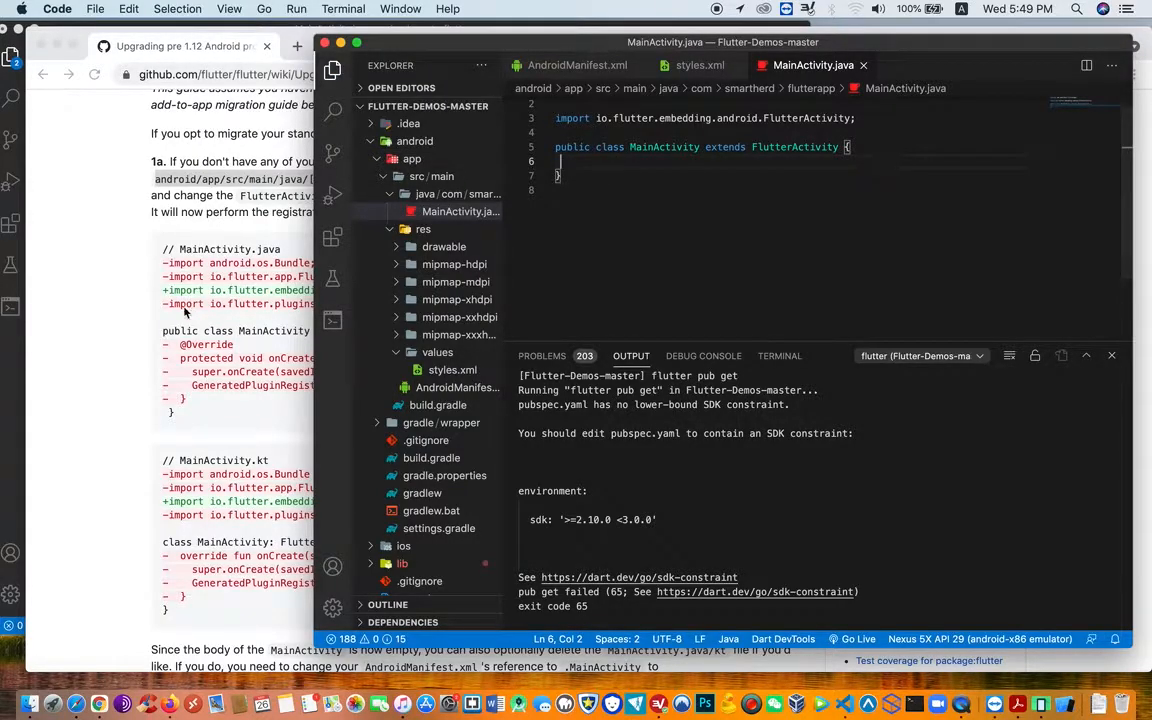
pyautogui.click(198, 230)
pyautogui.scroll(-5, 250, 430)
pyautogui.scroll(-8, 253, 437)
pyautogui.scroll(-5, 253, 437)
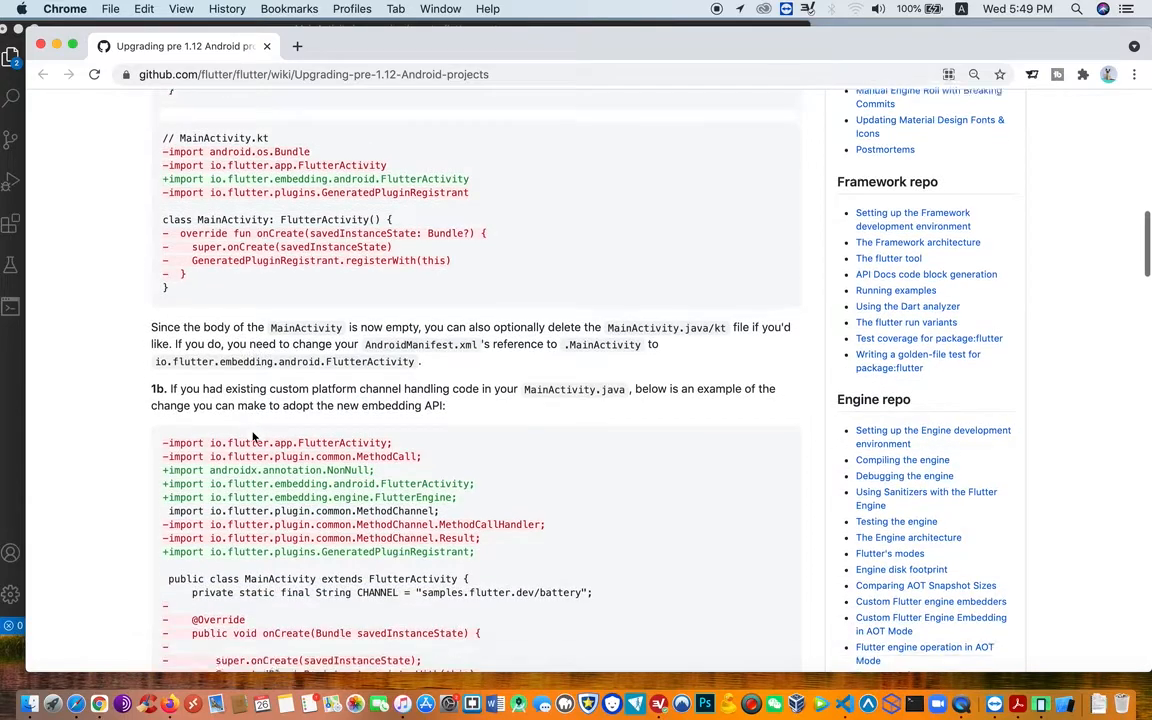
pyautogui.scroll(-3, 253, 437)
pyautogui.scroll(-2, 253, 437)
pyautogui.scroll(-1, 253, 437)
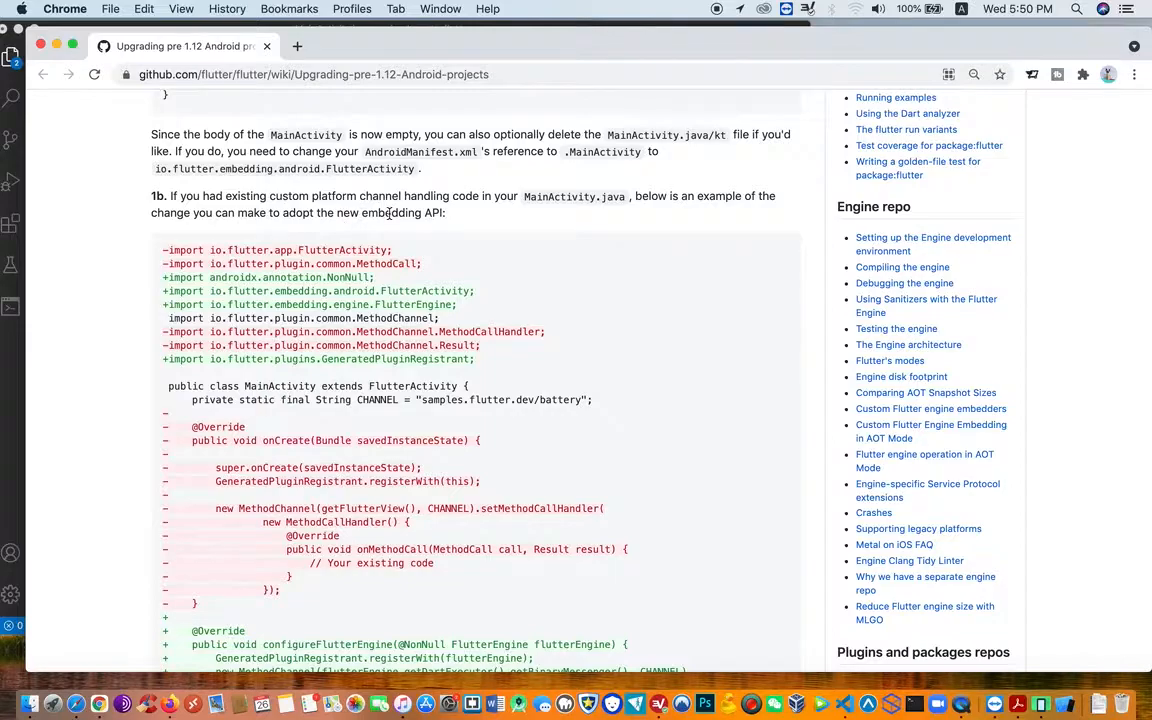
pyautogui.moveTo(475, 450)
pyautogui.scroll(-2, 435, 239)
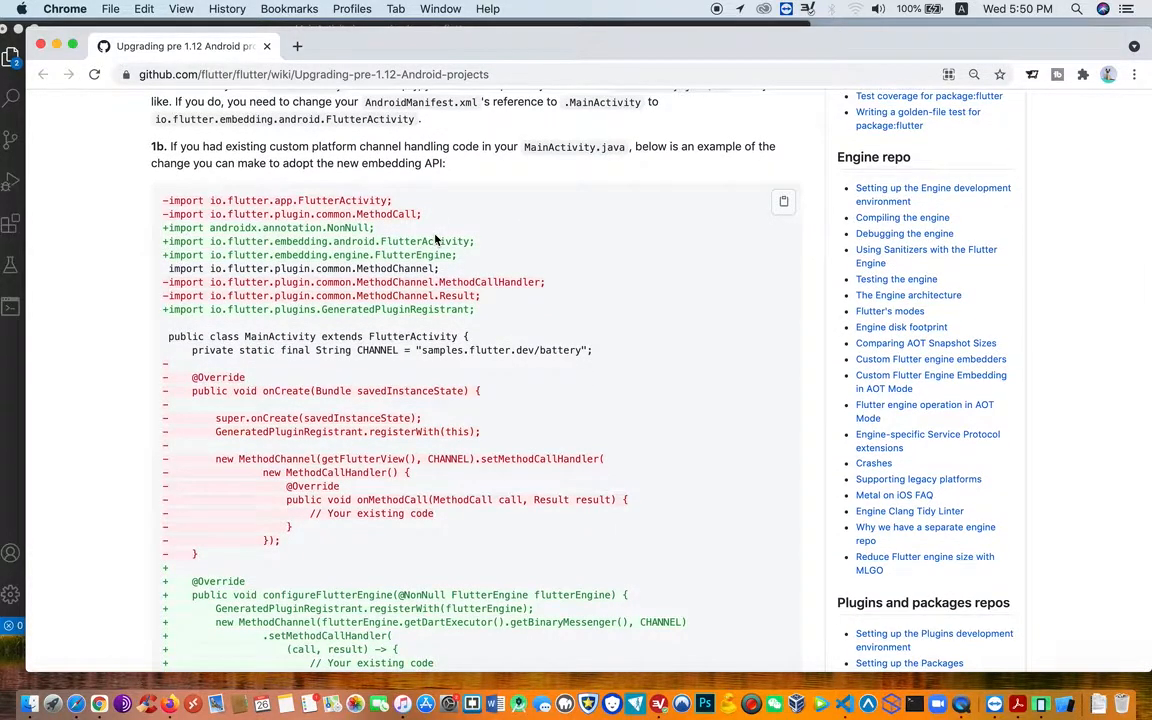
pyautogui.scroll(-3, 435, 239)
pyautogui.scroll(-2, 435, 239)
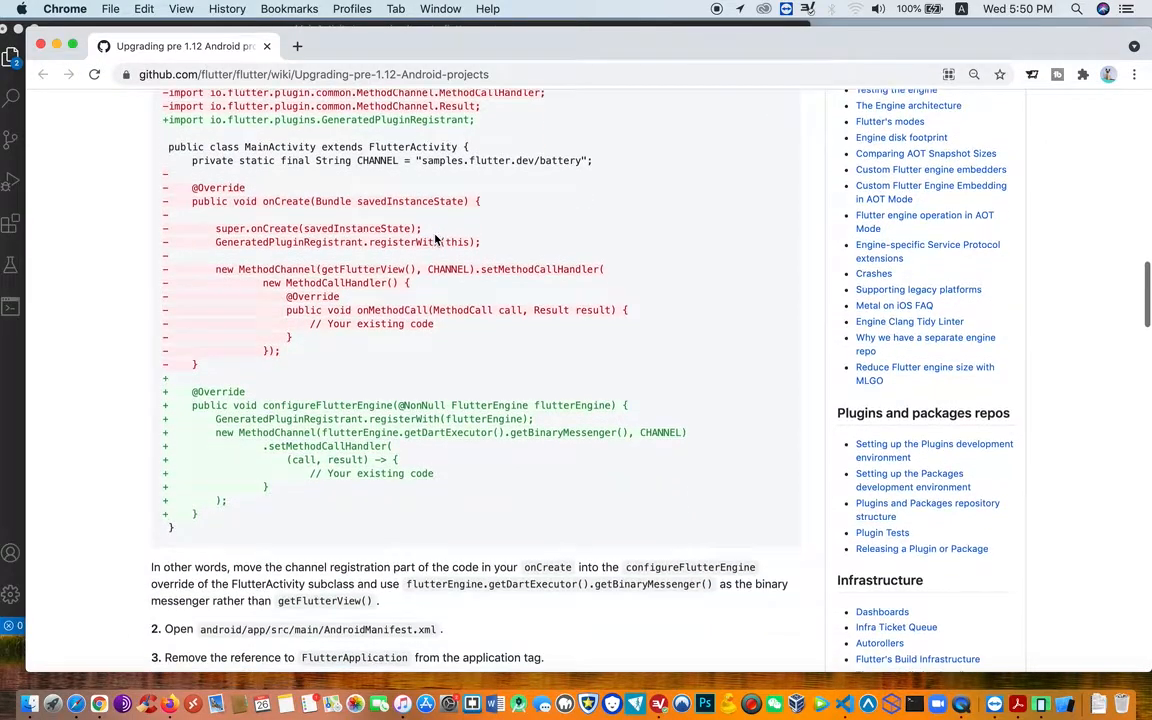
pyautogui.scroll(5, 417, 461)
pyautogui.scroll(1, 399, 289)
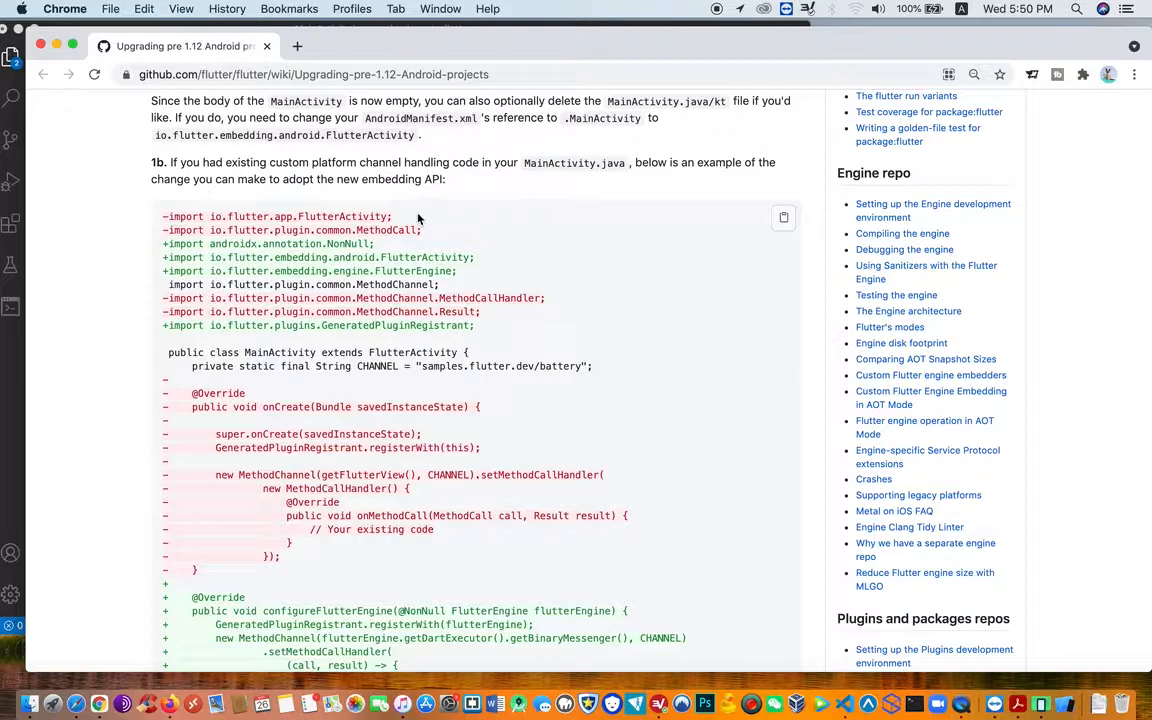
# - Mark the phrase 'new embedding API' in step 1b and bring the simple-note code forward
pyautogui.moveTo(337, 180); pyautogui.dragTo(447, 180)
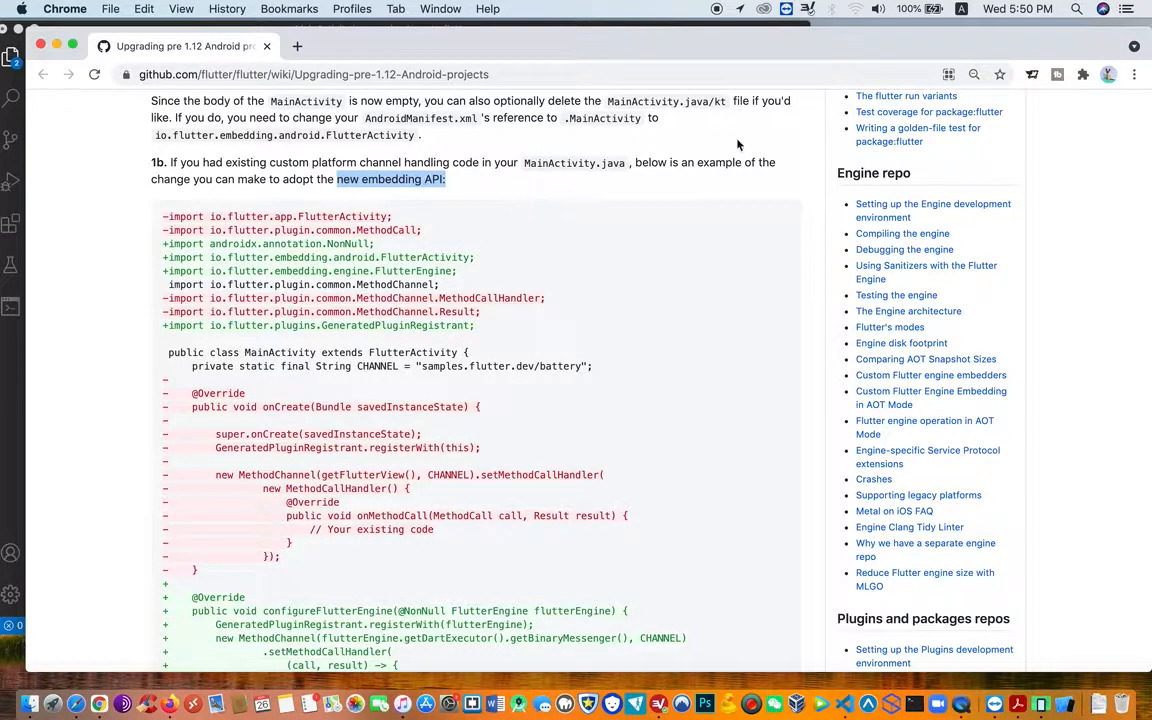
pyautogui.press('super+Tab')
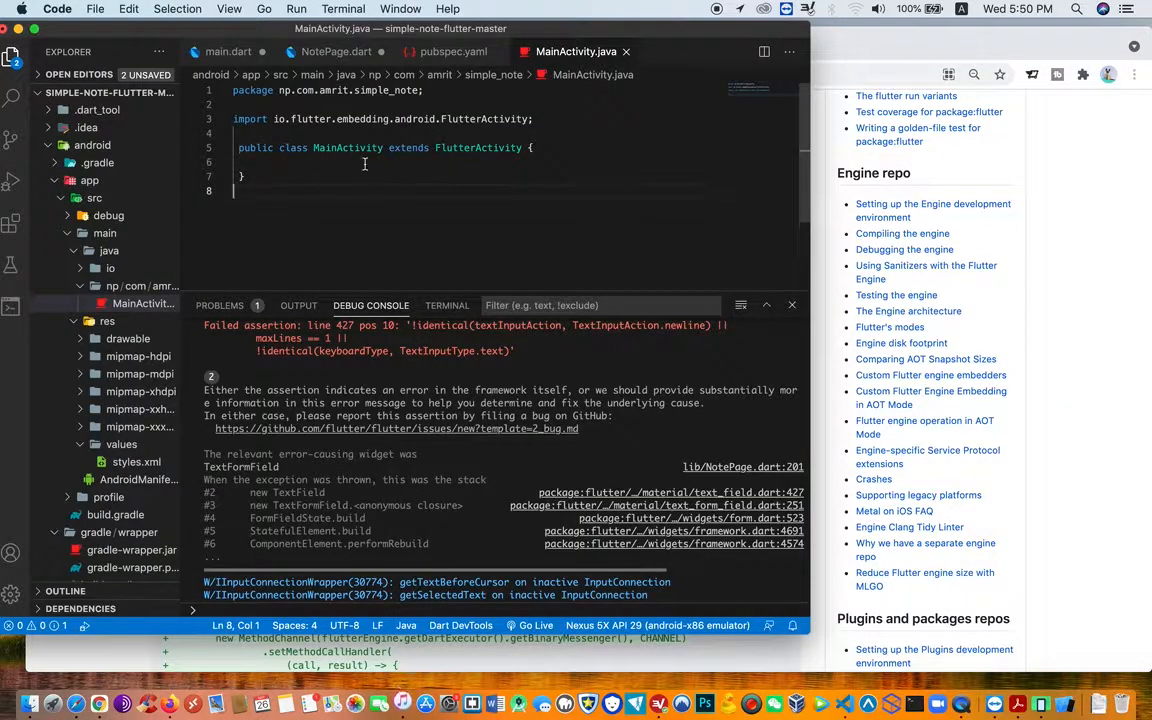
pyautogui.scroll(-3, 365, 163)
pyautogui.scroll(2, 365, 163)
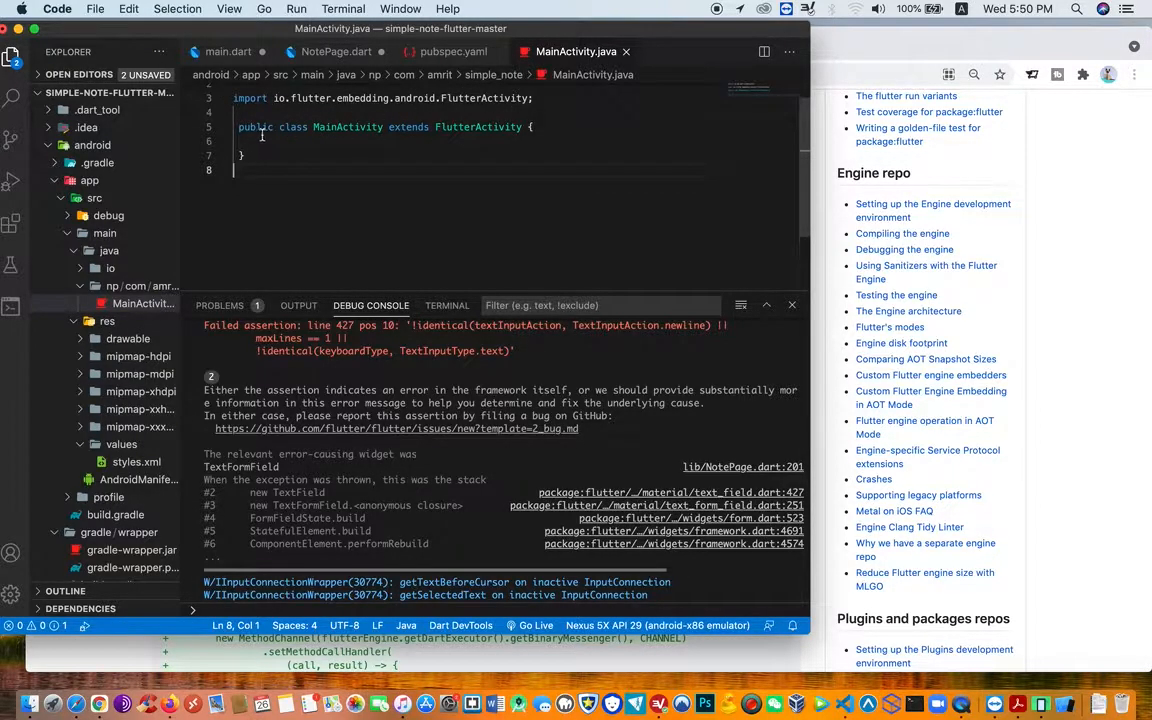
# - Inspect the empty MainActivity class body in simple-note, then return to the guide
pyautogui.click(250, 141)
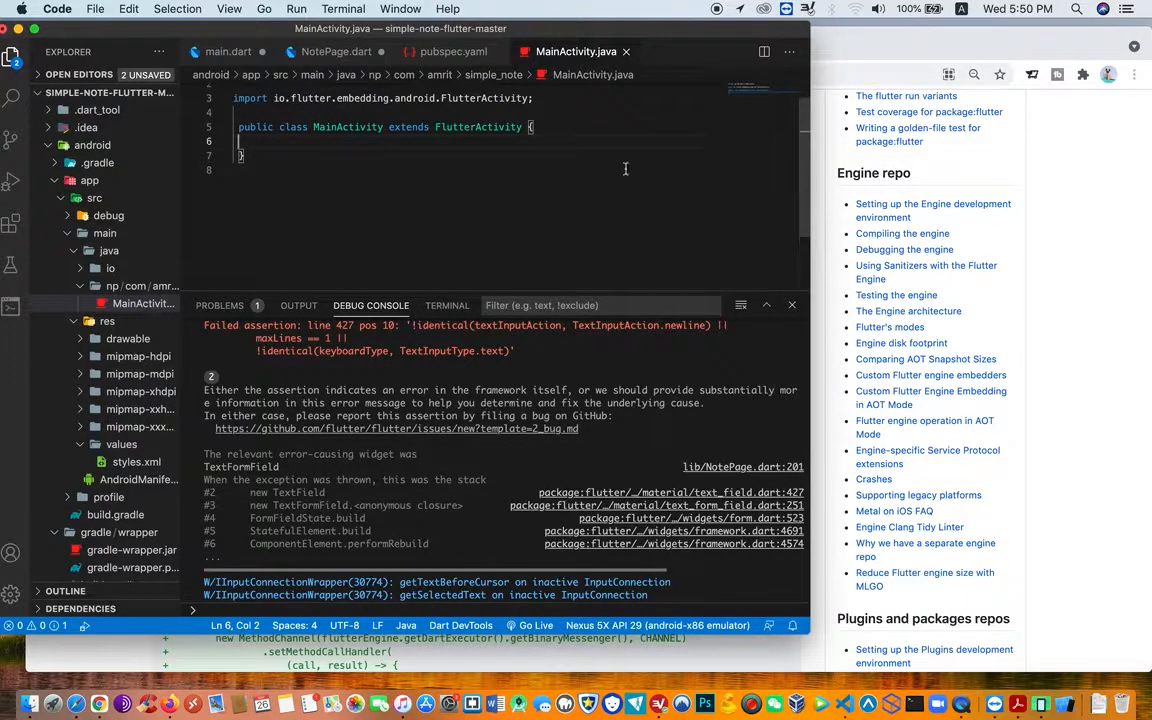
pyautogui.click(1088, 170)
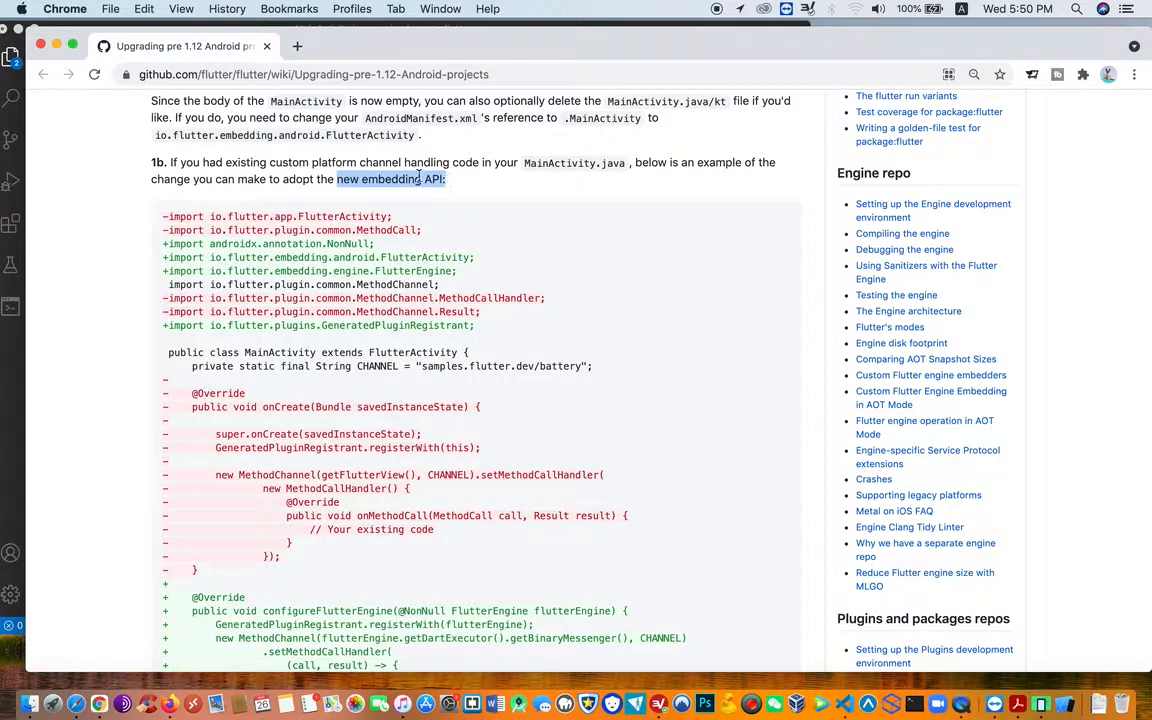
pyautogui.scroll(-2, 476, 270)
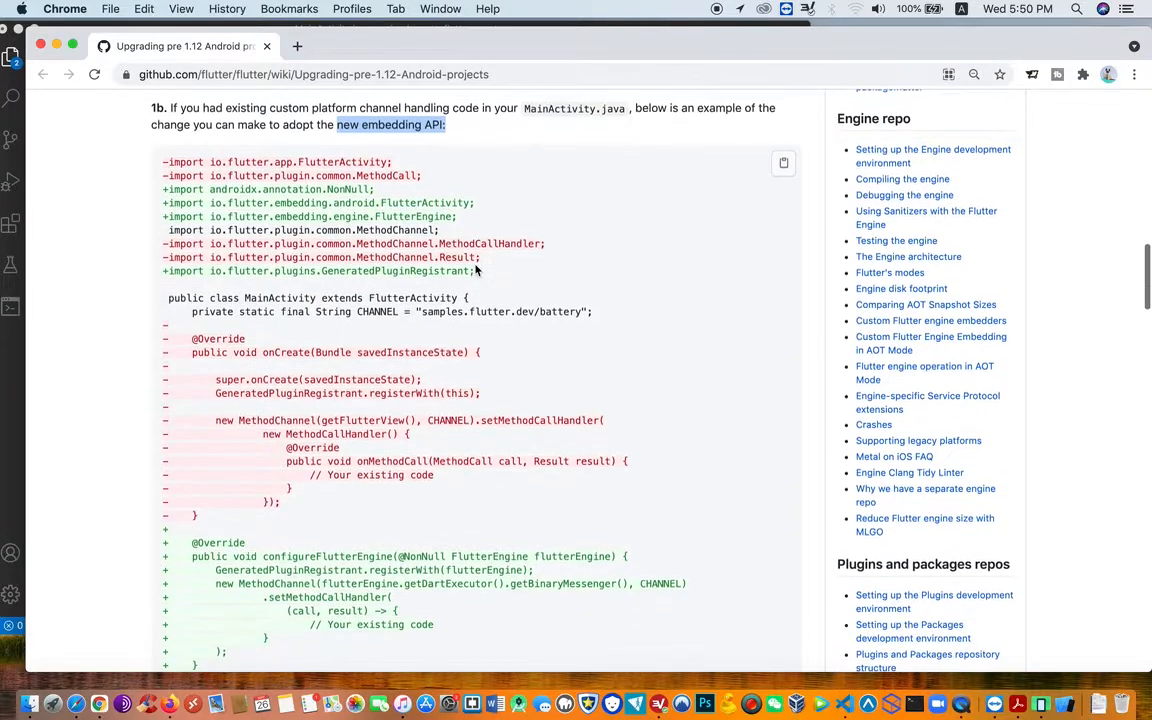
pyautogui.scroll(-1, 470, 240)
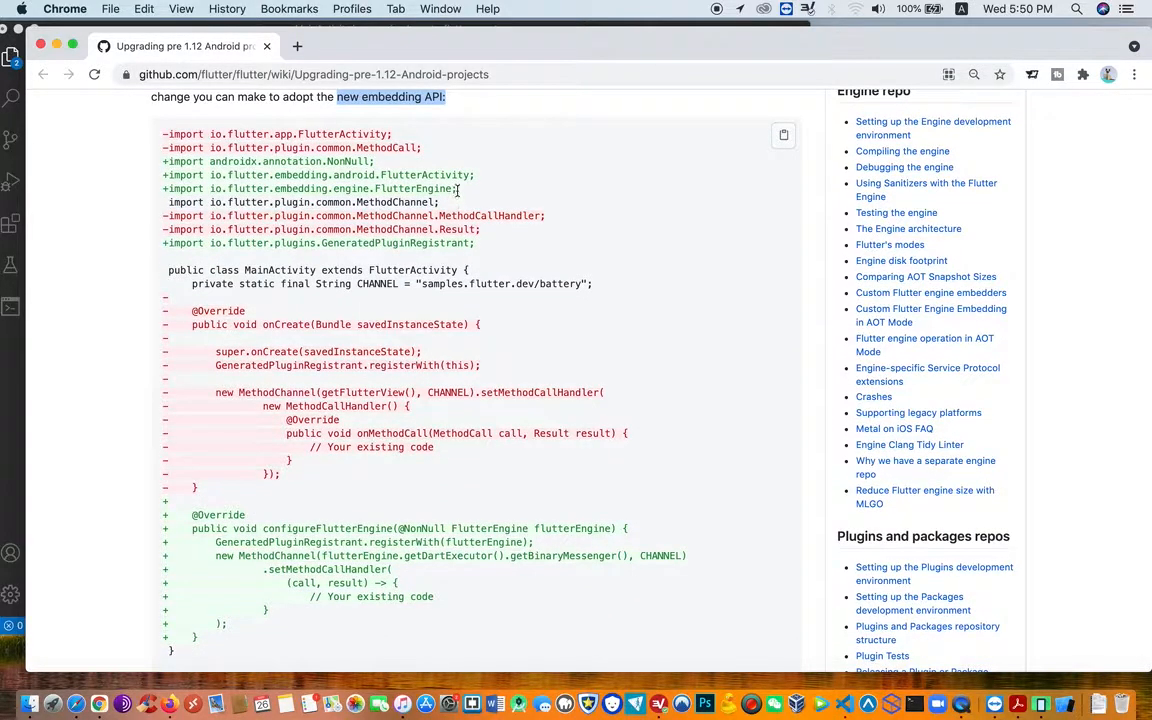
pyautogui.scroll(2, 458, 197)
pyautogui.scroll(1, 458, 197)
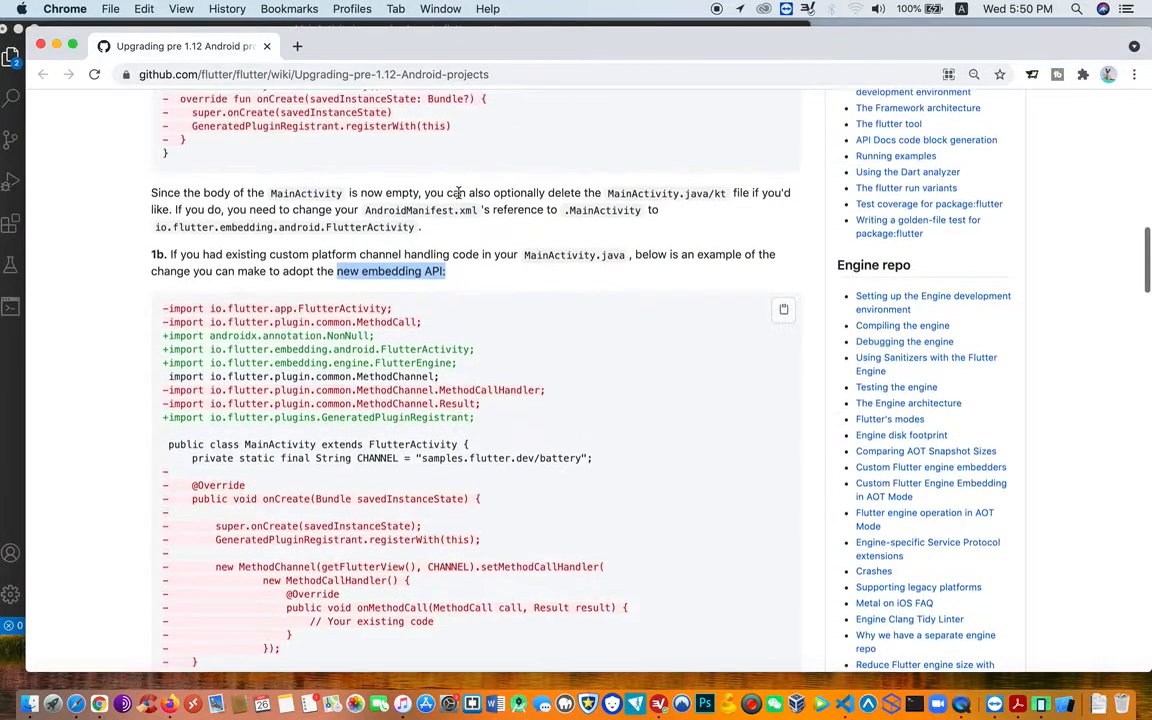
pyautogui.scroll(-1, 458, 195)
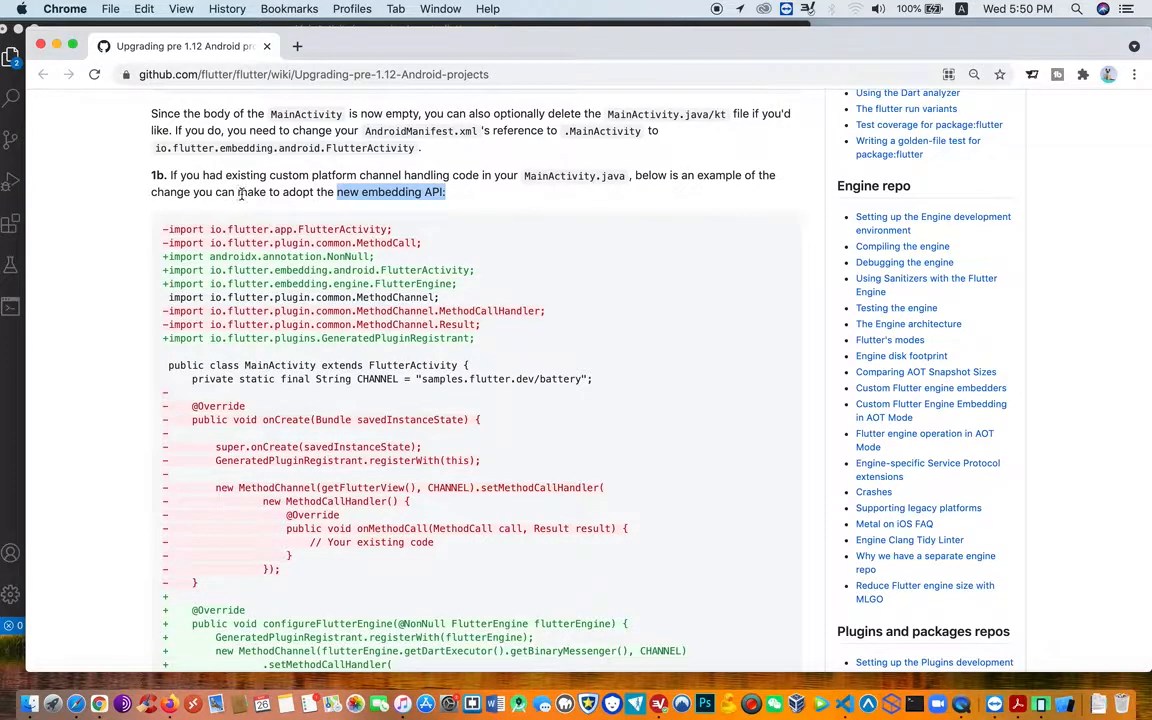
pyautogui.scroll(-2, 410, 211)
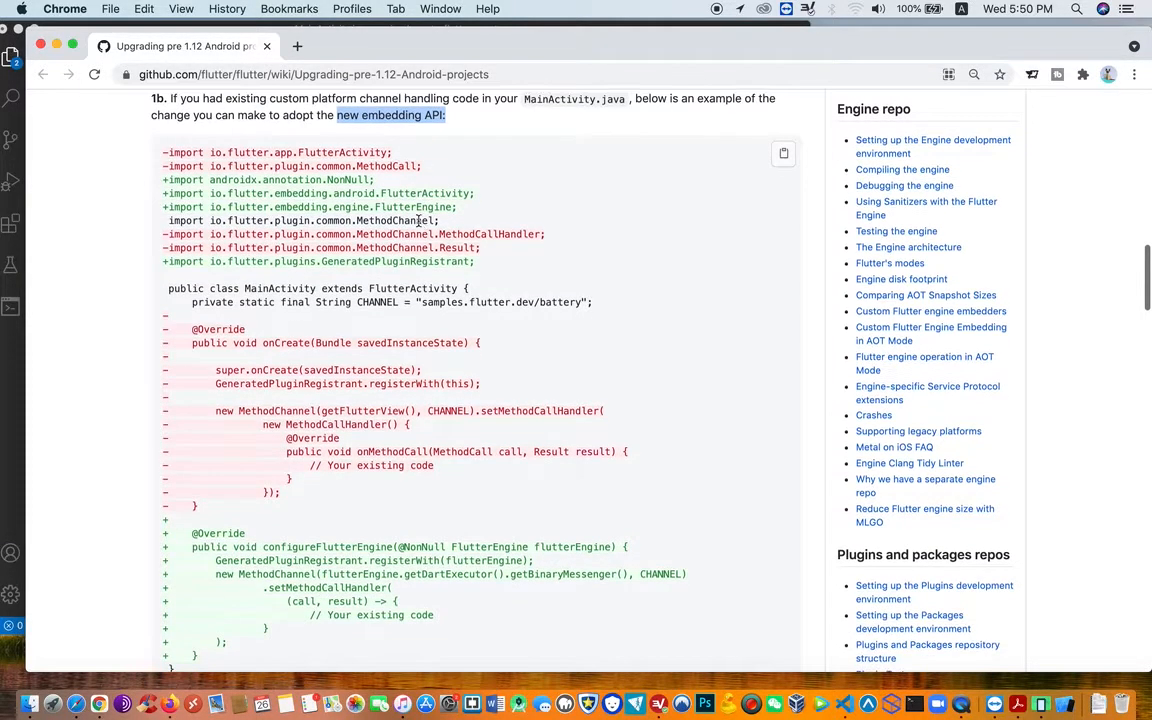
pyautogui.scroll(-2, 418, 224)
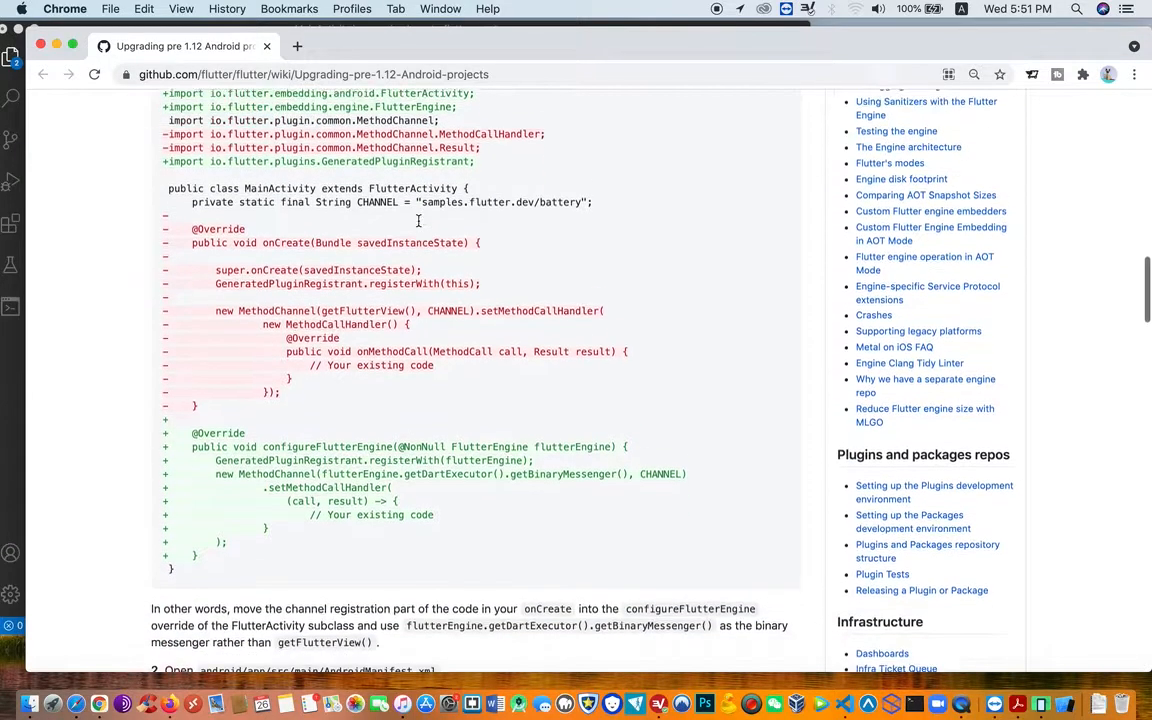
pyautogui.scroll(-3, 418, 221)
pyautogui.scroll(-3, 418, 250)
pyautogui.scroll(-3, 454, 341)
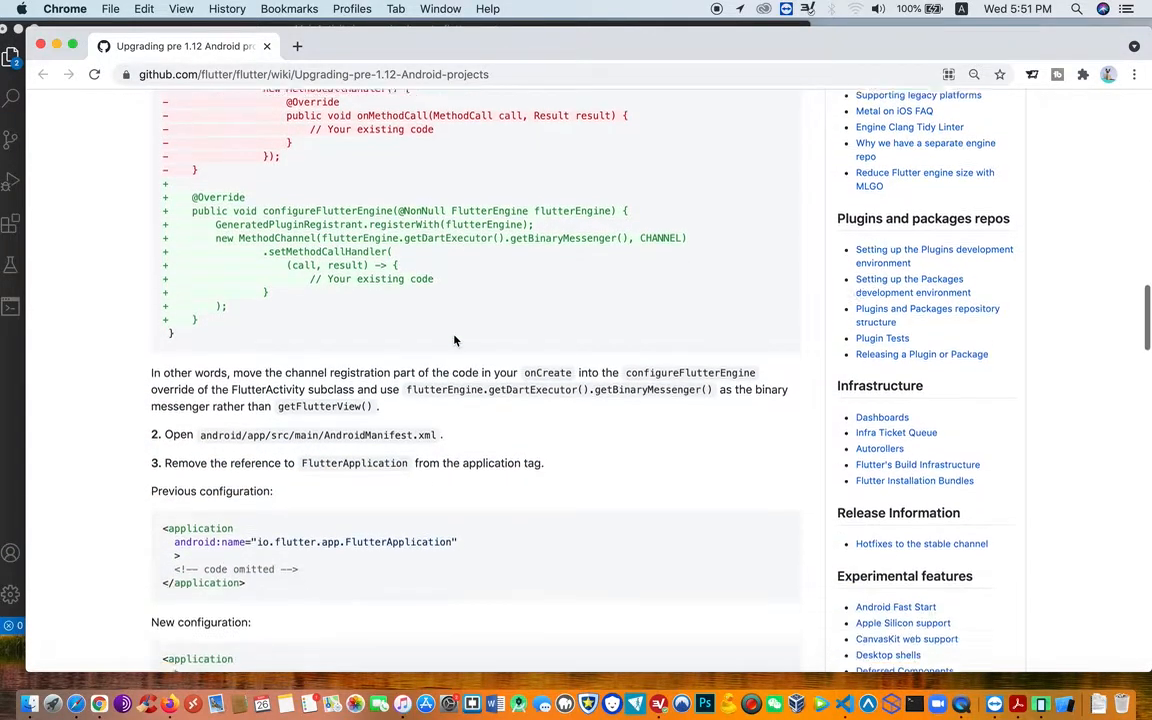
pyautogui.scroll(-2, 454, 341)
pyautogui.scroll(-2, 454, 341)
pyautogui.scroll(-2, 454, 341)
pyautogui.scroll(-2, 454, 341)
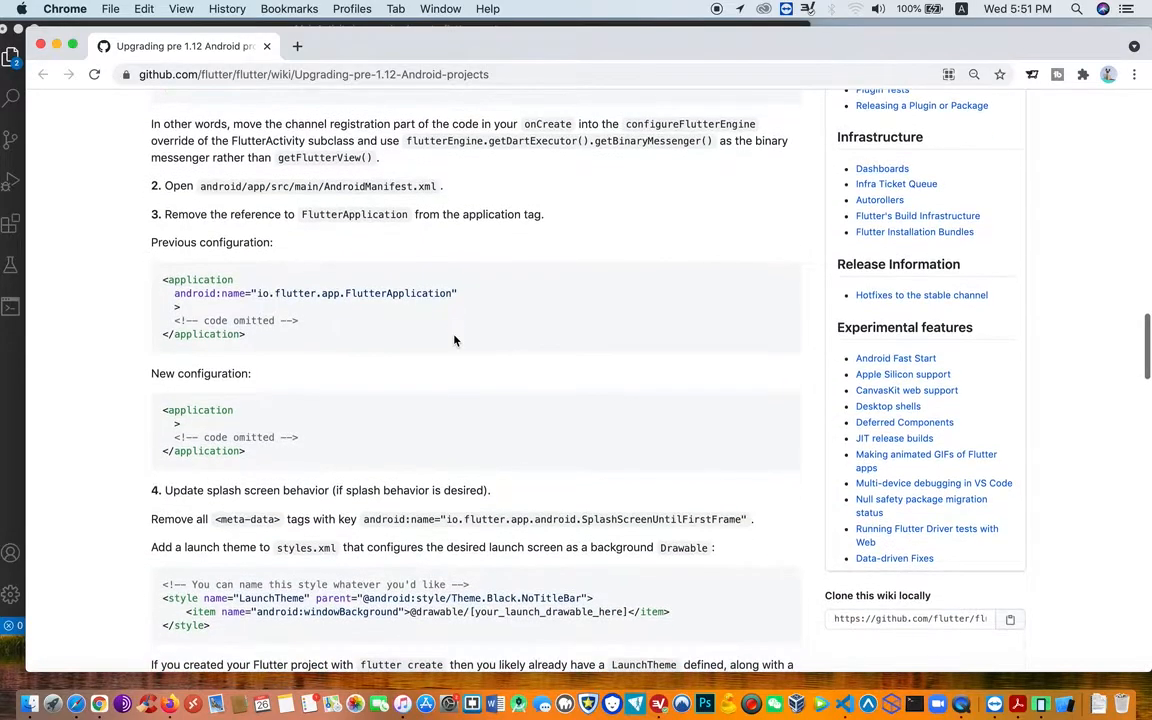
pyautogui.scroll(-1, 454, 341)
pyautogui.scroll(-1, 454, 341)
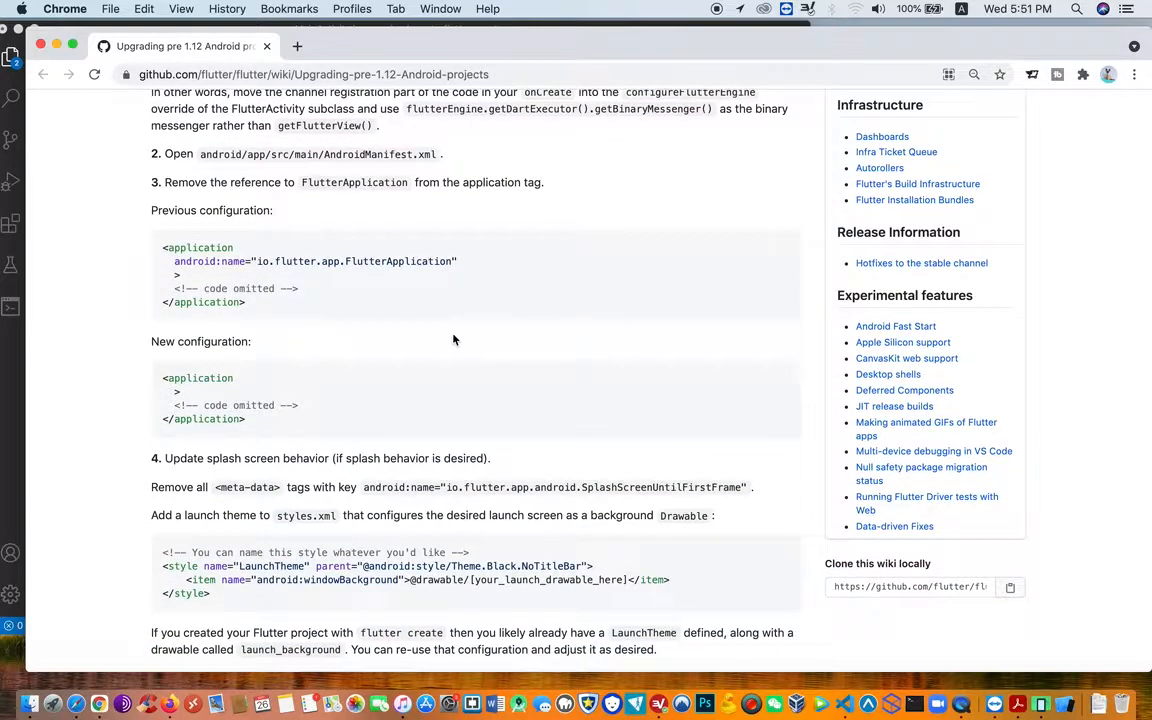
# - Mark the android/app/src/main/AndroidManifest.xml path in step 2 of the guide
pyautogui.moveTo(201, 154); pyautogui.dragTo(430, 154)
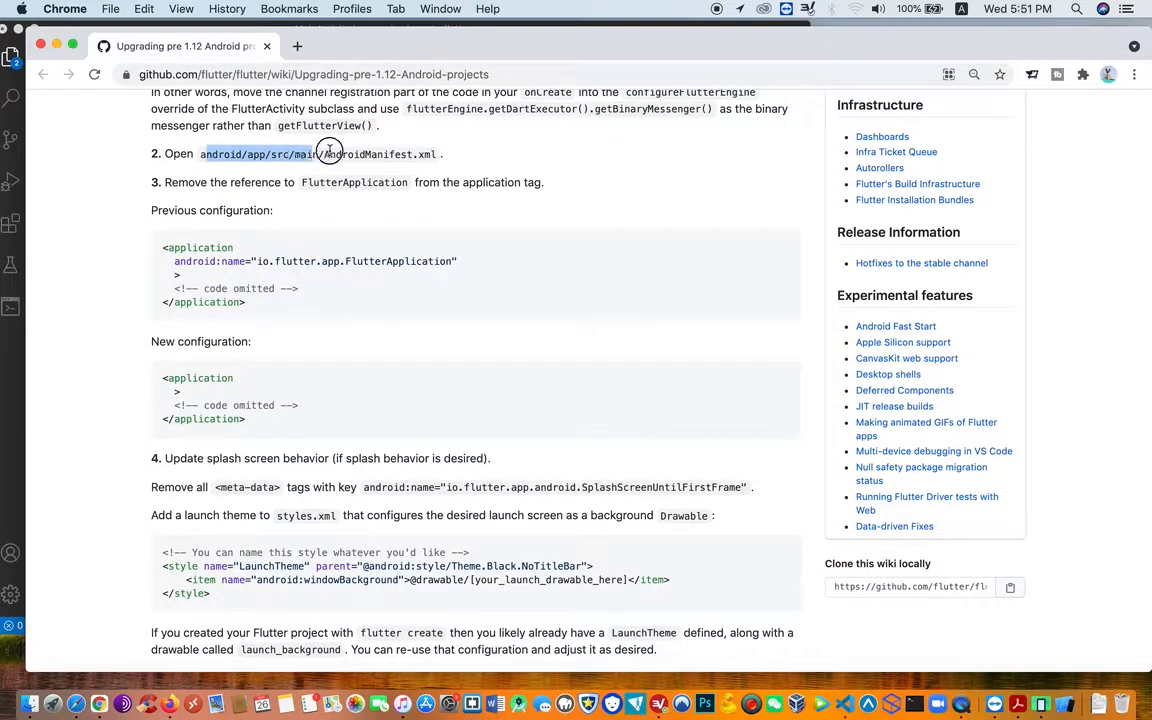
# - Clear the manifest path highlight and show all open windows to switch apps
pyautogui.click(440, 165)
pyautogui.scroll(-1, 450, 184)
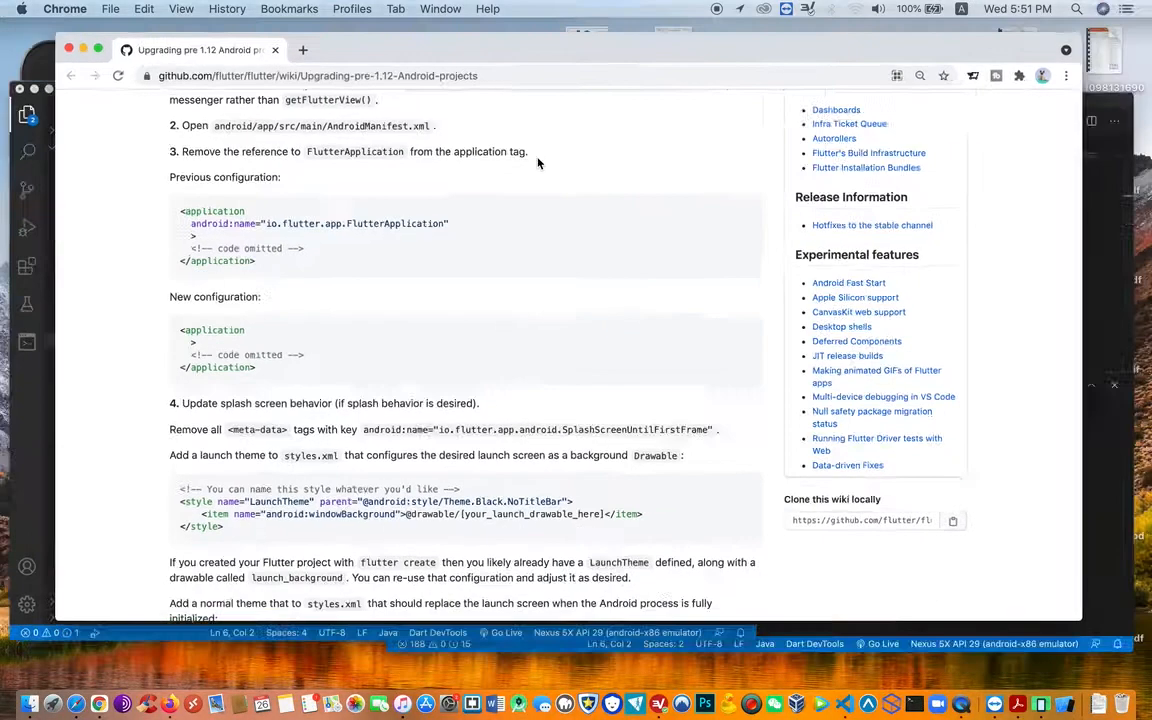
pyautogui.hotkey('ctrl', 'Up')
# - Delete android:name="io.flutter.app.FlutterApplication" from the application tag in AndroidManifest.xml
pyautogui.click(870, 440)
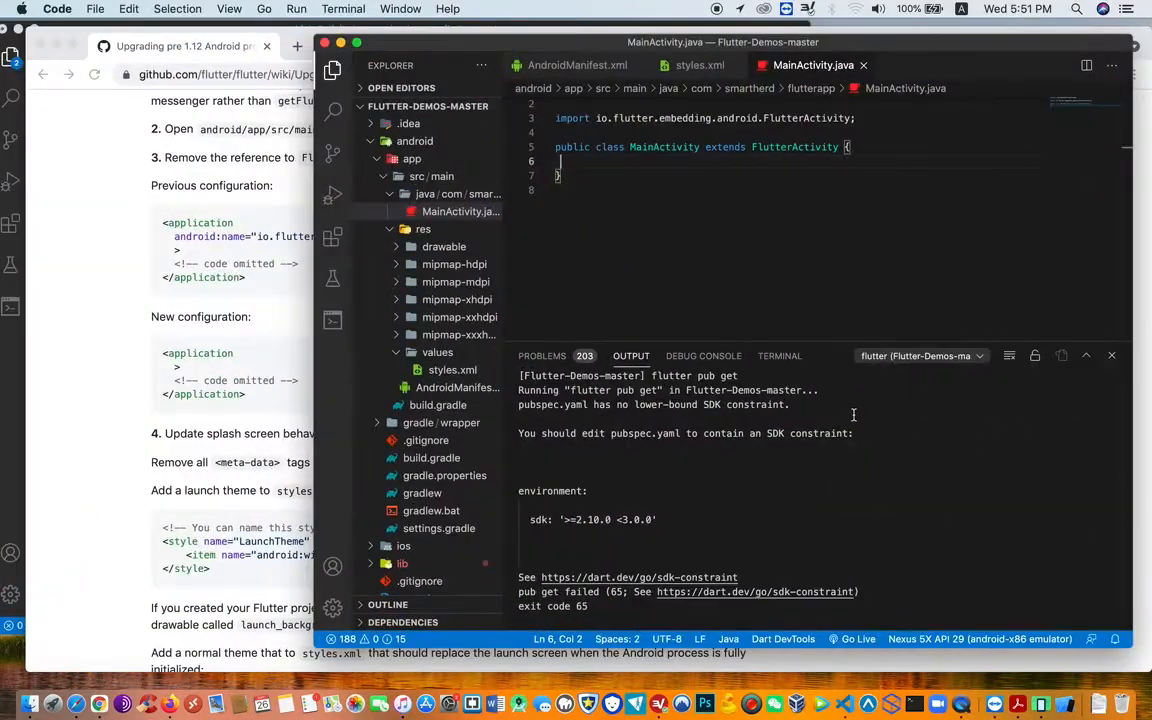
pyautogui.click(592, 68)
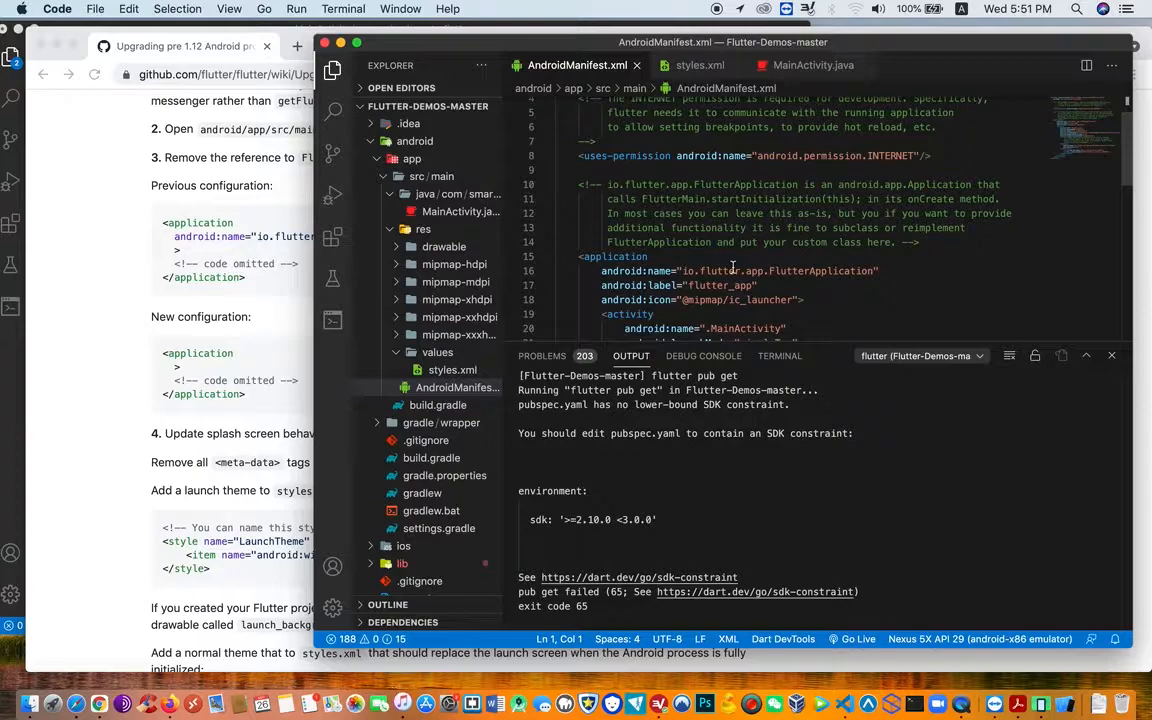
pyautogui.scroll(-5, 700, 210)
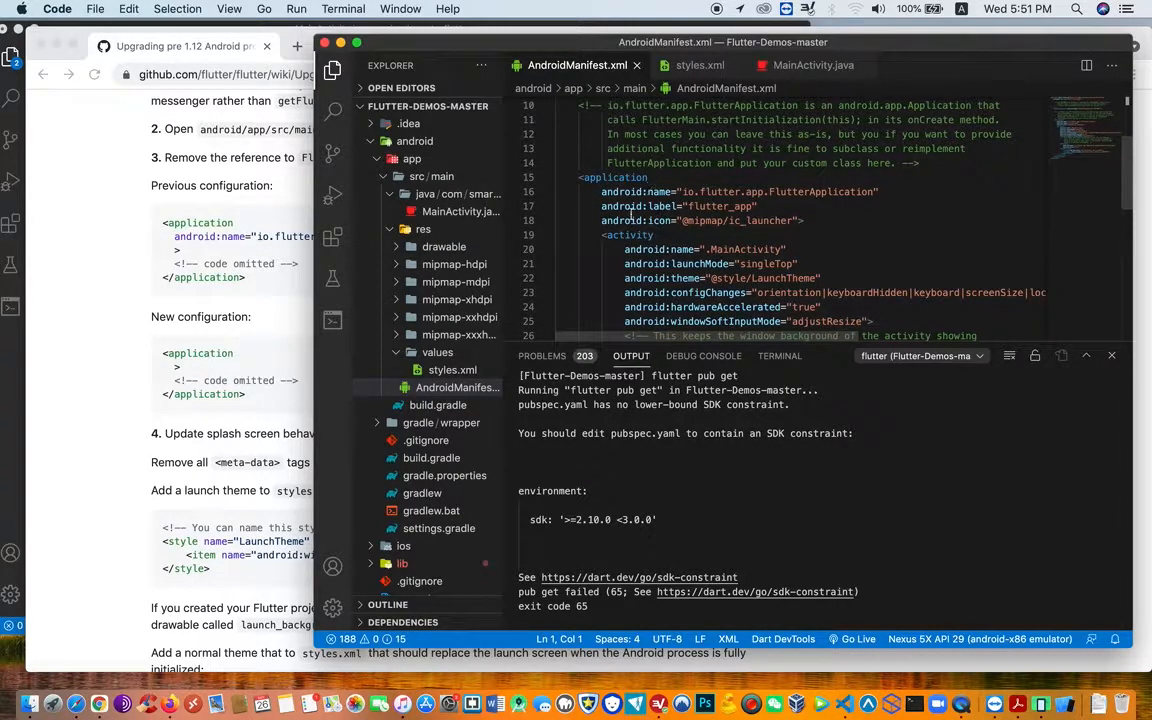
pyautogui.moveTo(683, 192); pyautogui.dragTo(808, 190)
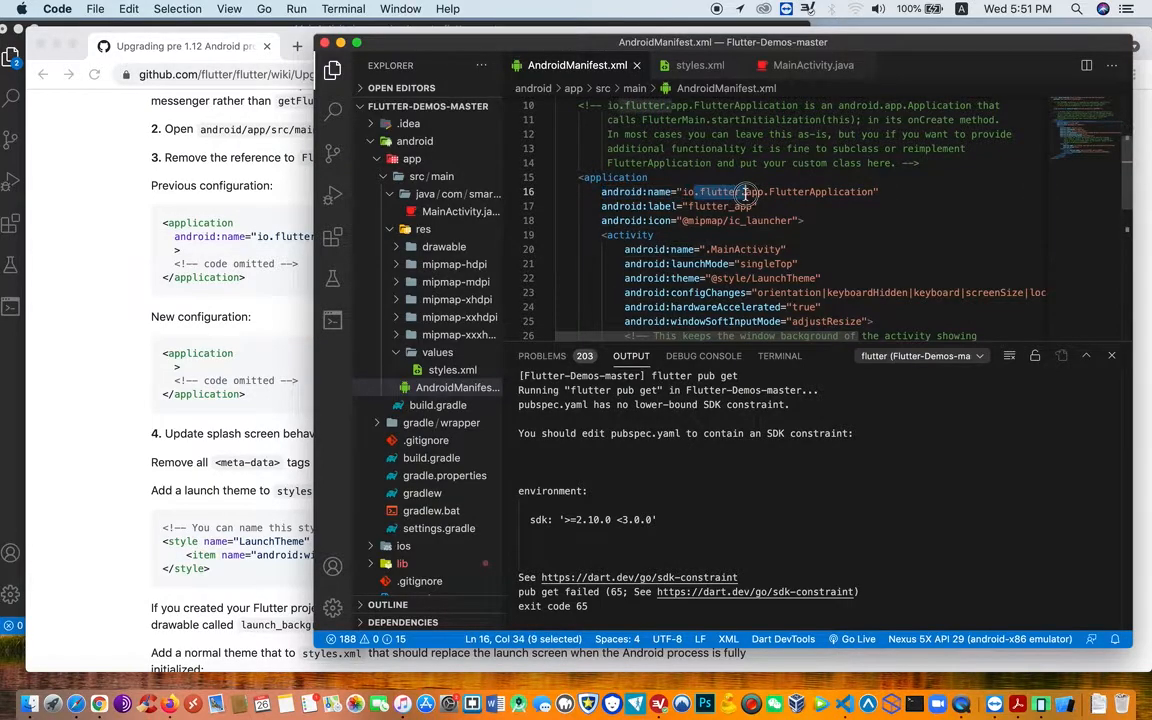
pyautogui.moveTo(879, 192); pyautogui.dragTo(601, 192)
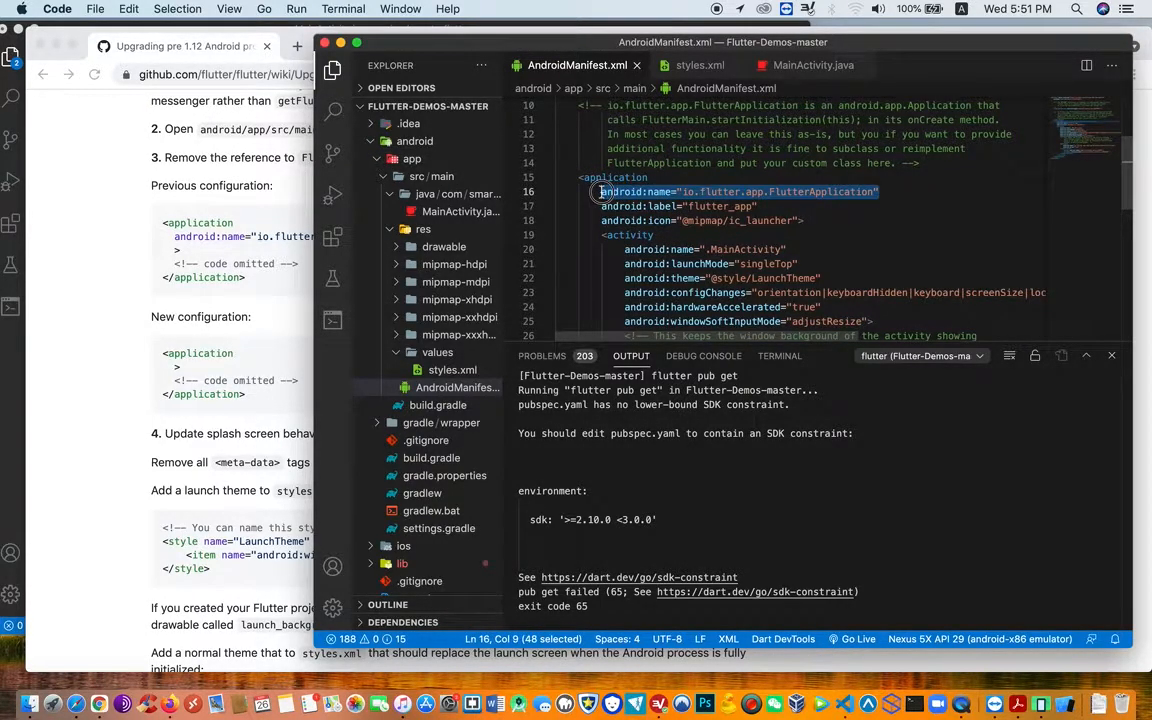
pyautogui.press('BackSpace')
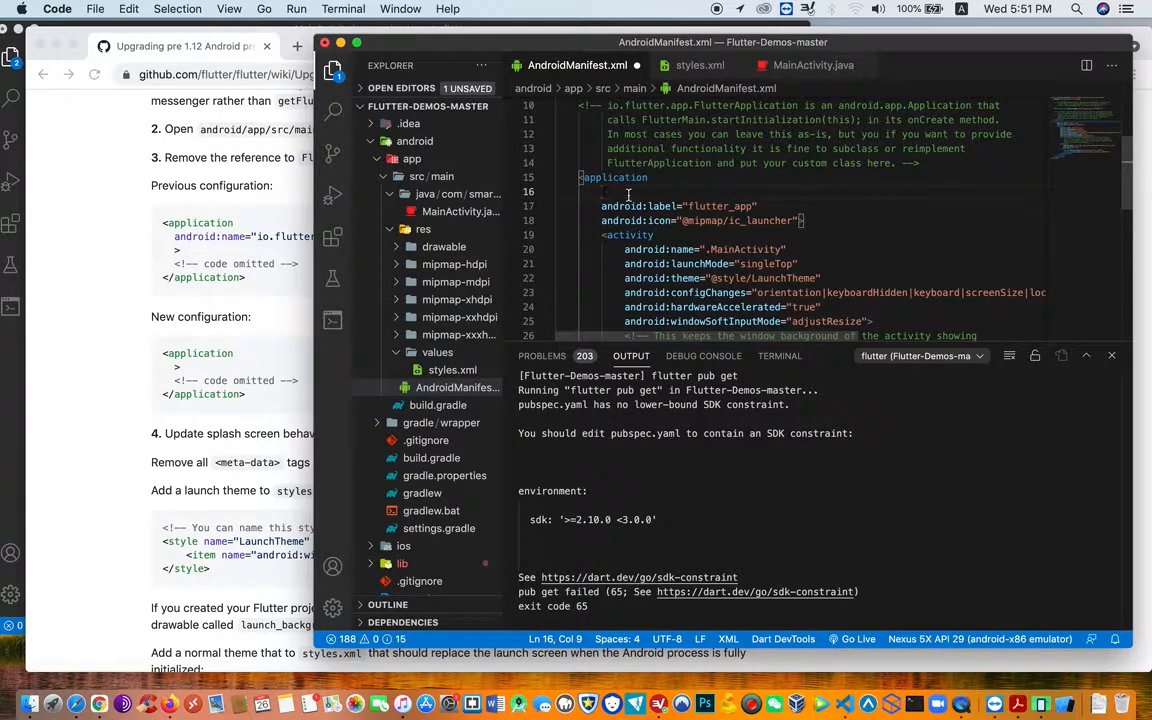
pyautogui.click(156, 208)
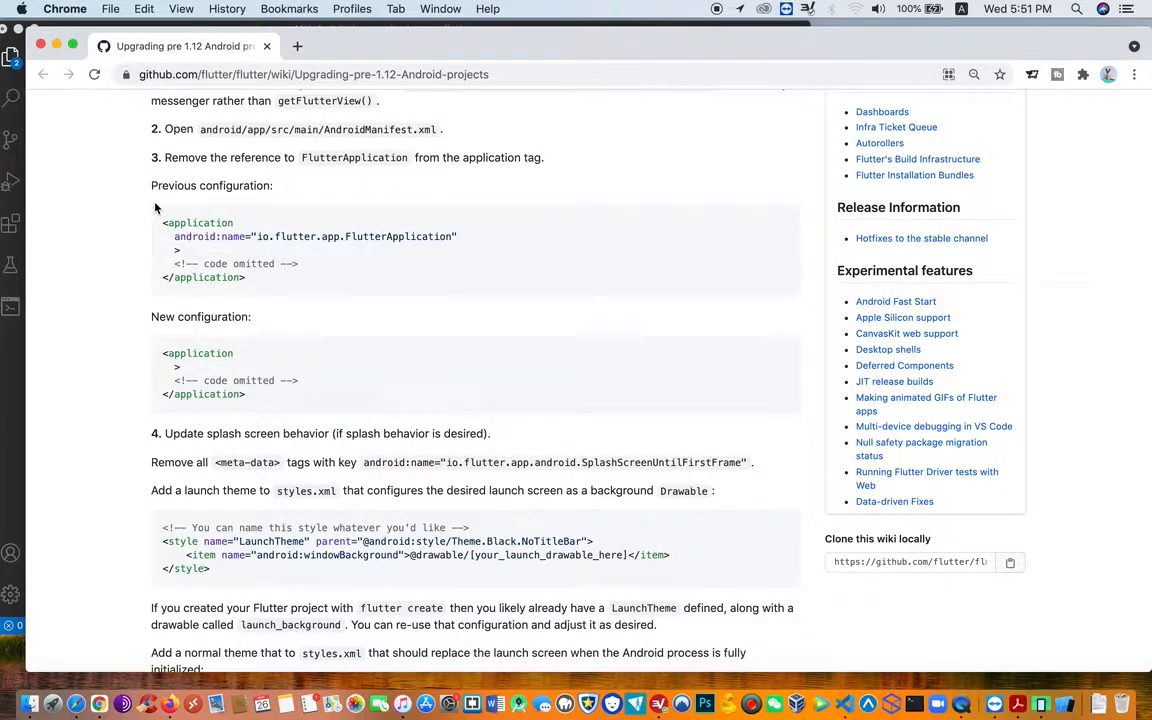
pyautogui.scroll(-1, 170, 250)
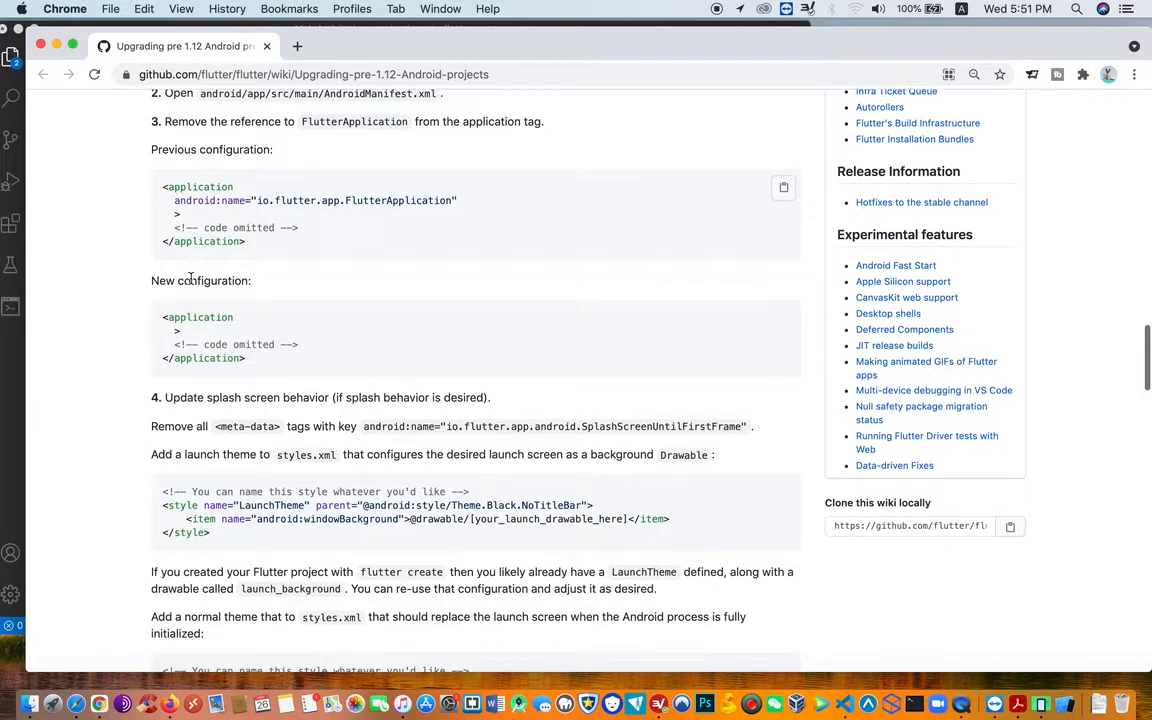
pyautogui.scroll(1, 190, 280)
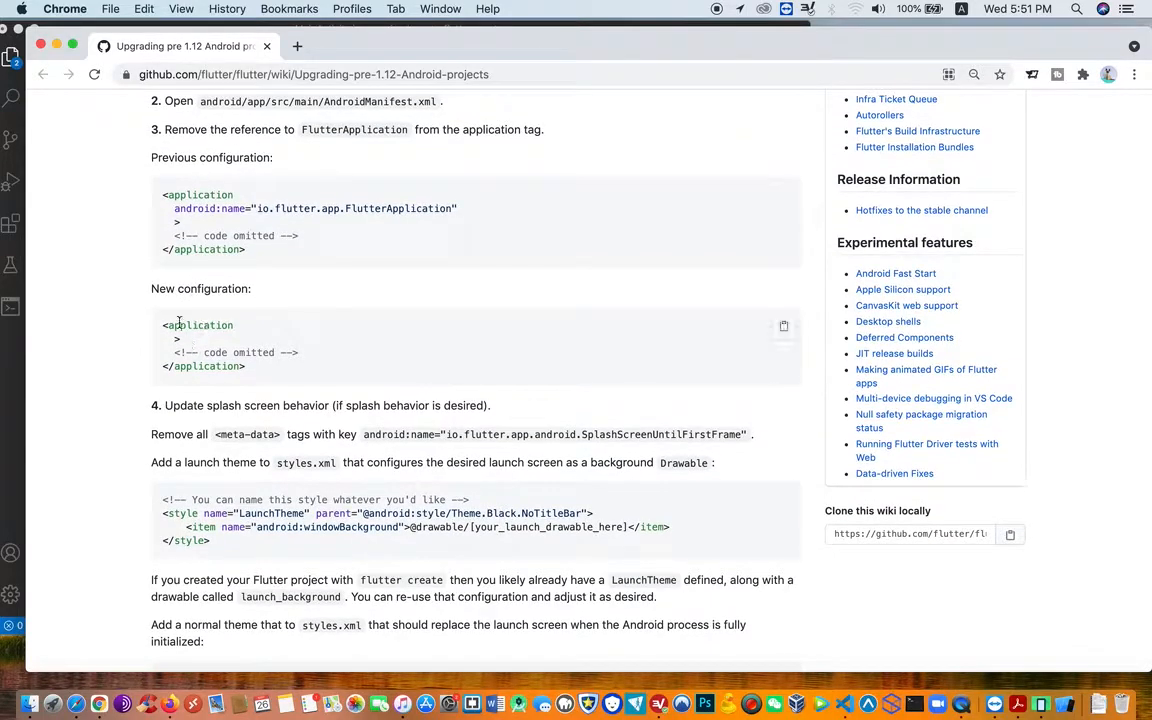
pyautogui.scroll(-2, 190, 328)
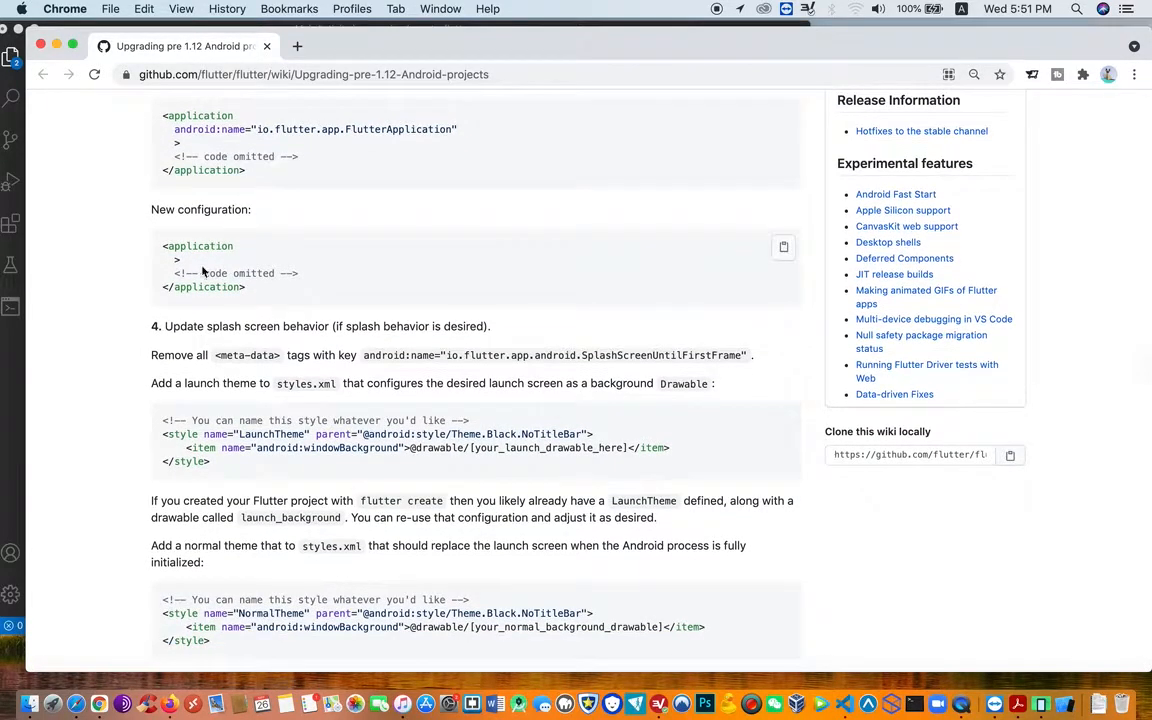
pyautogui.scroll(-2, 244, 352)
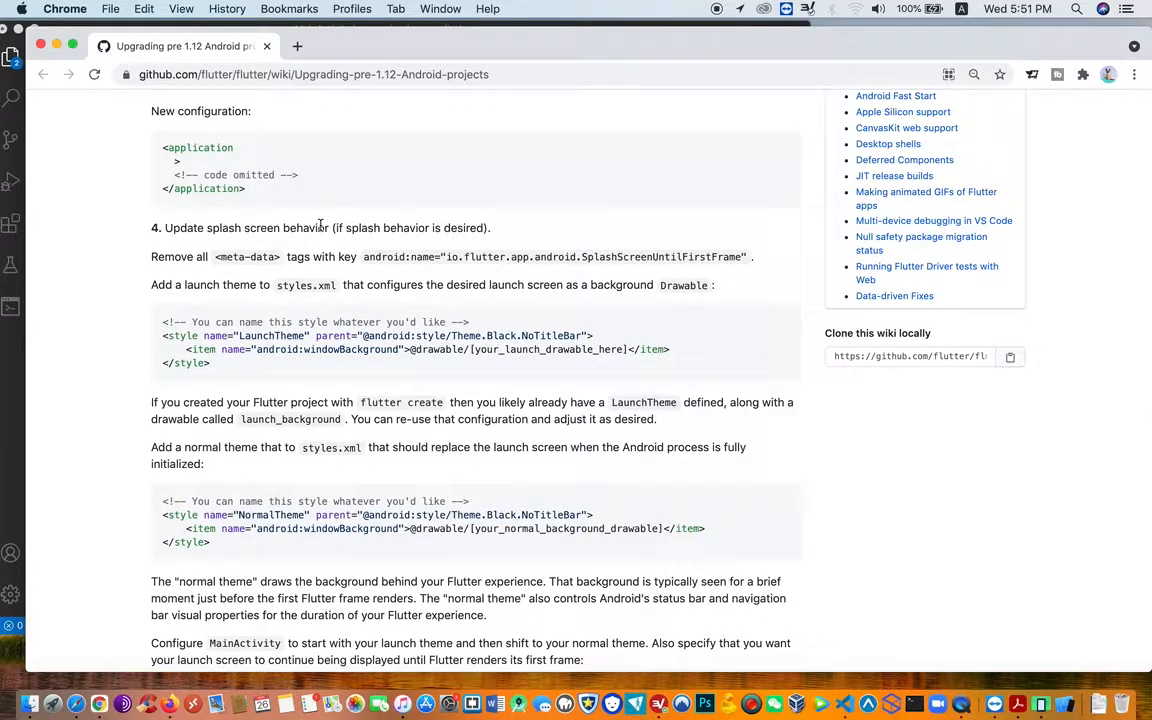
pyautogui.moveTo(475, 440)
pyautogui.scroll(-1, 359, 365)
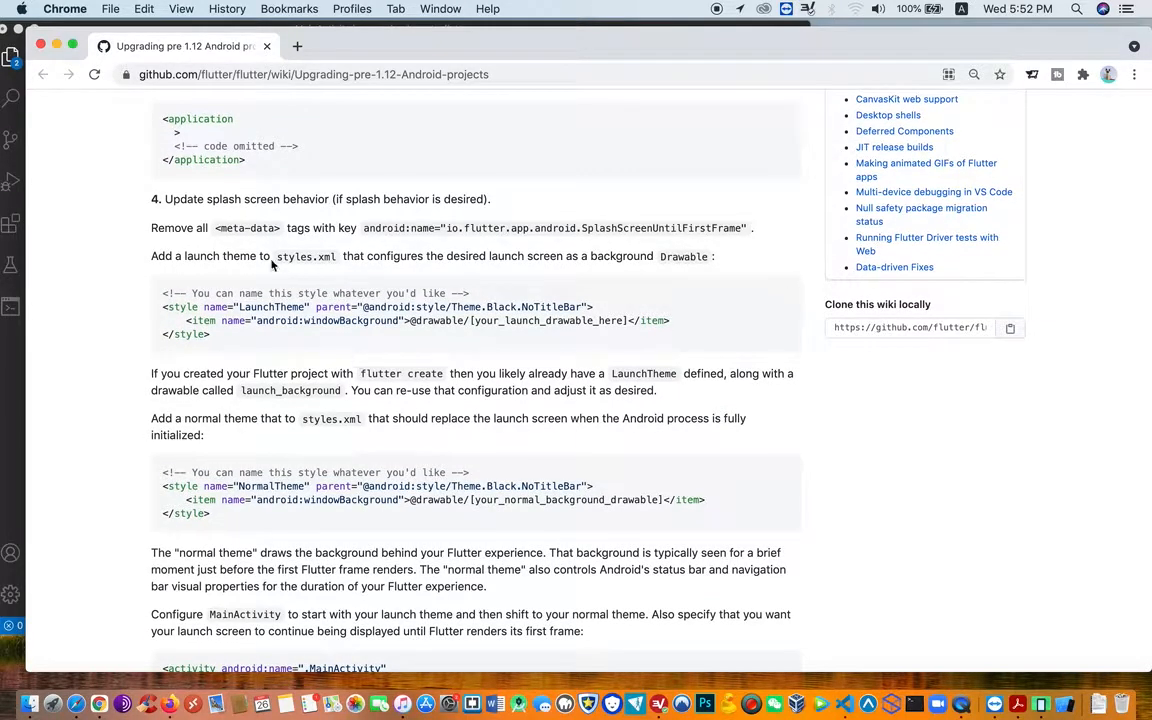
# - Mark the SplashScreenUntilFirstFrame meta-data note, then select the LaunchTheme style snippet for copying
pyautogui.moveTo(212, 230); pyautogui.dragTo(303, 232)
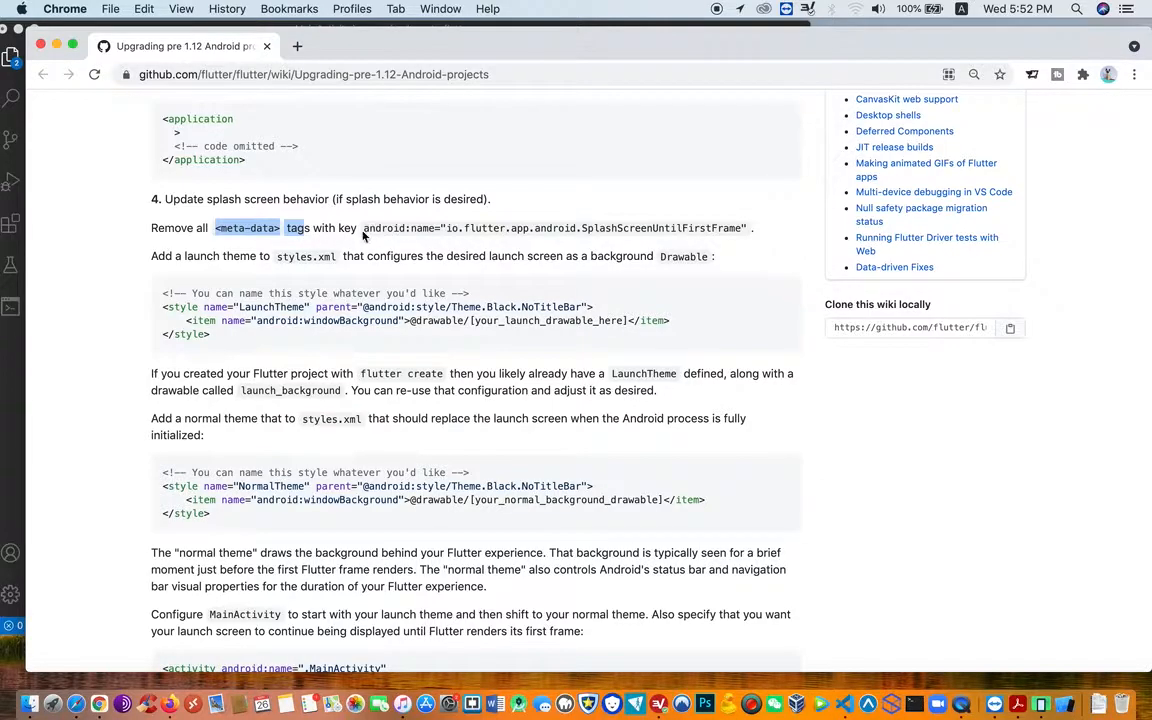
pyautogui.moveTo(363, 230); pyautogui.dragTo(717, 227)
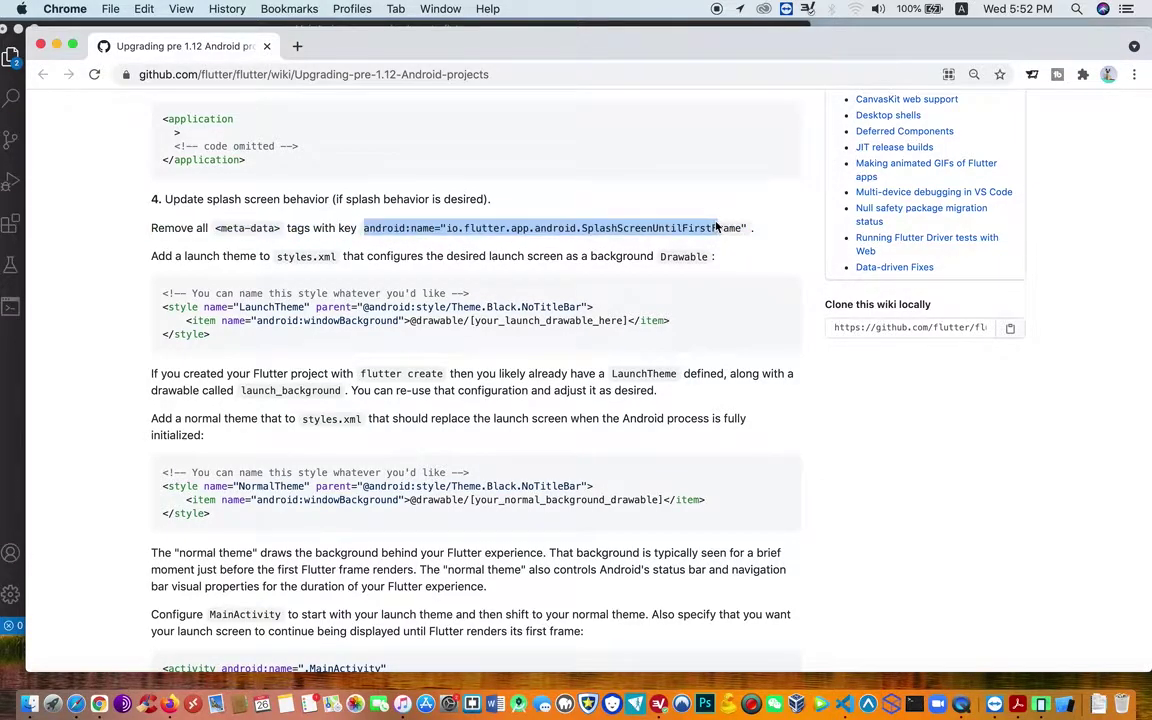
pyautogui.click(290, 258)
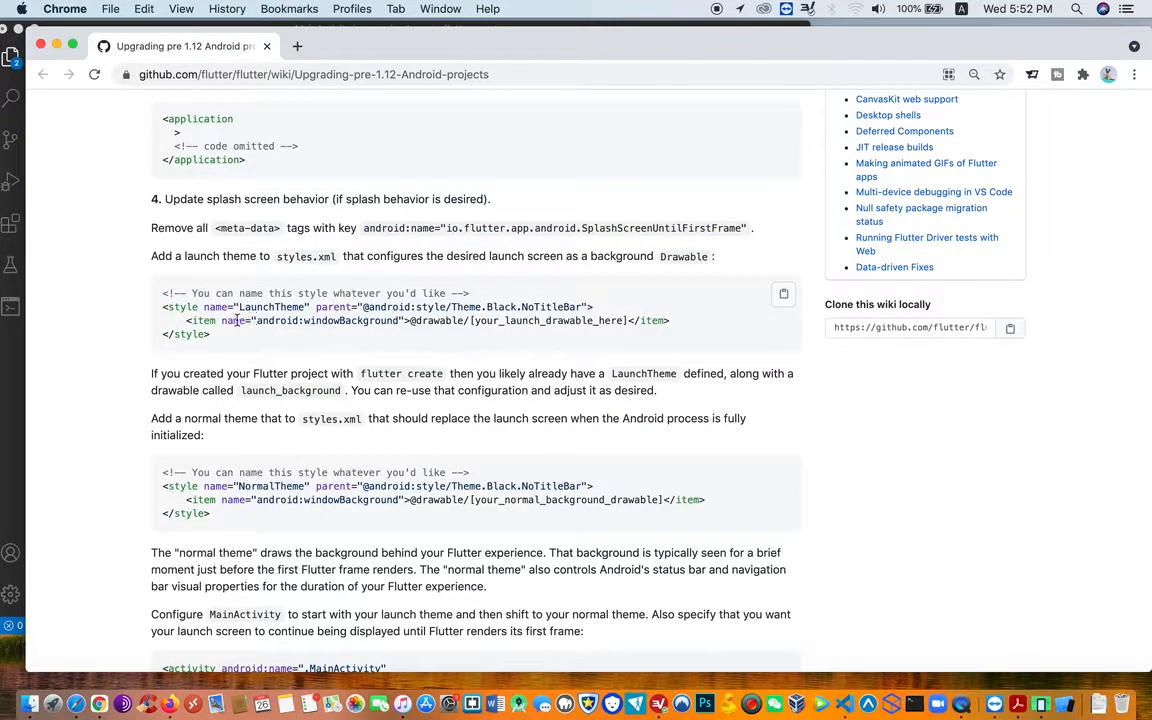
pyautogui.moveTo(209, 334); pyautogui.dragTo(156, 295)
pyautogui.press('super+c')
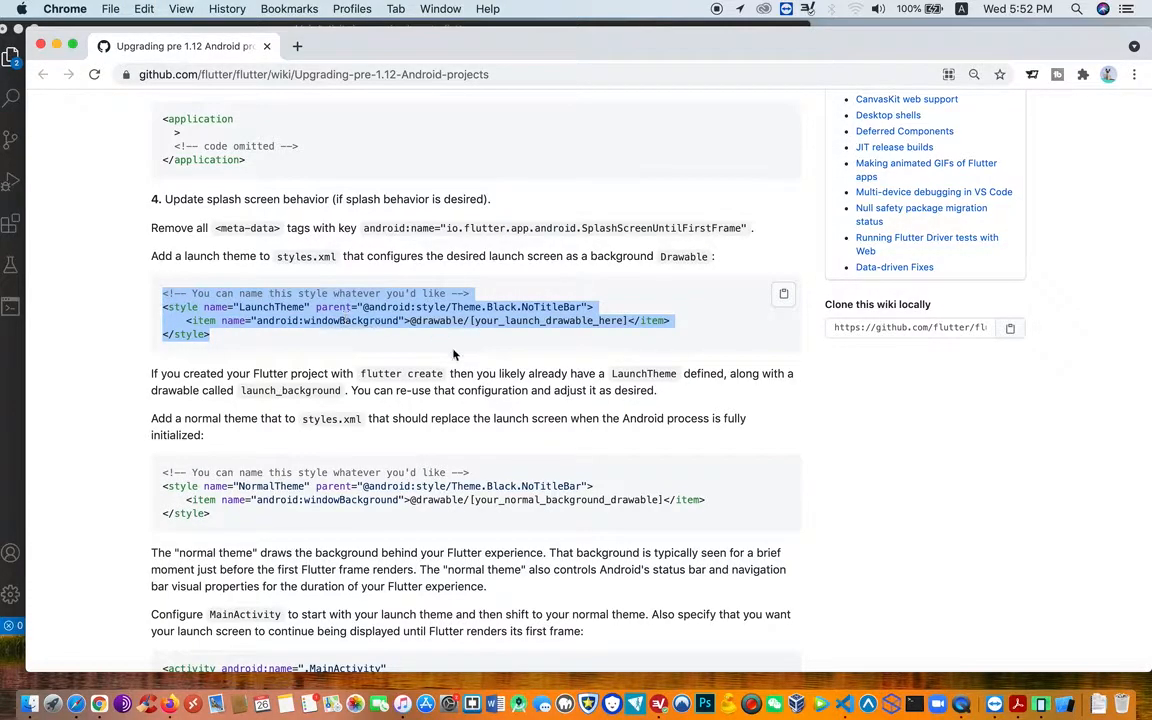
pyautogui.hotkey('ctrl', 'Up')
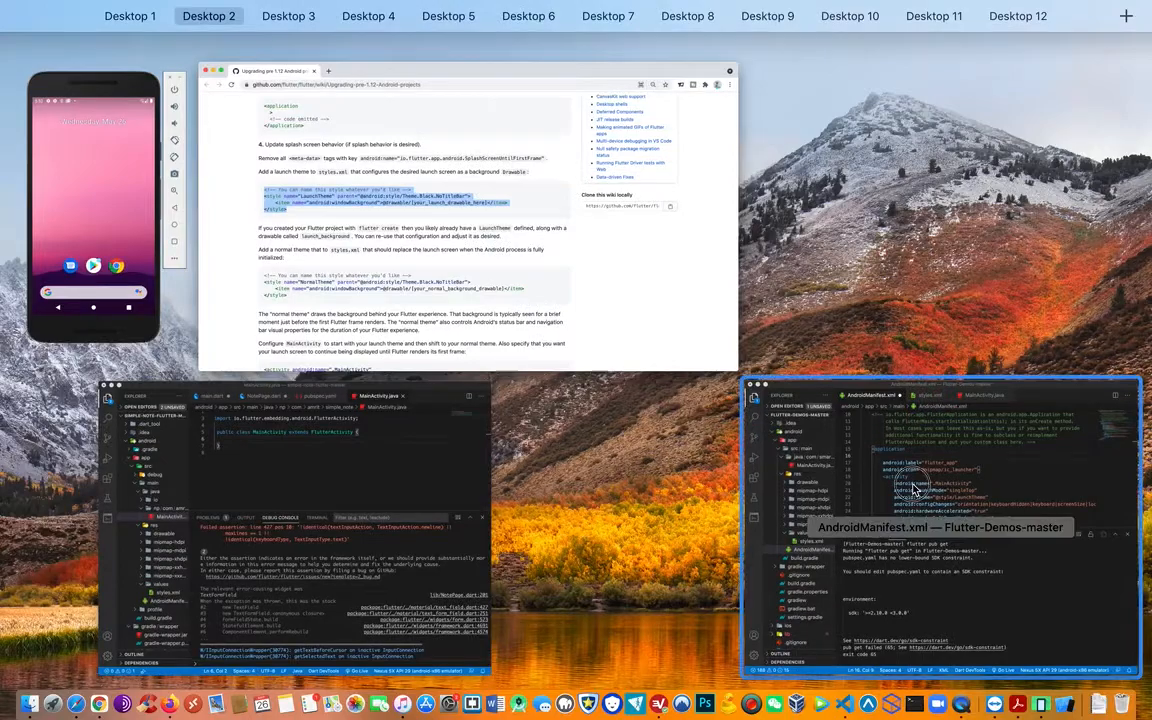
# - Paste the guide's LaunchTheme style snippet into styles.xml after the resources tag
pyautogui.click(820, 420)
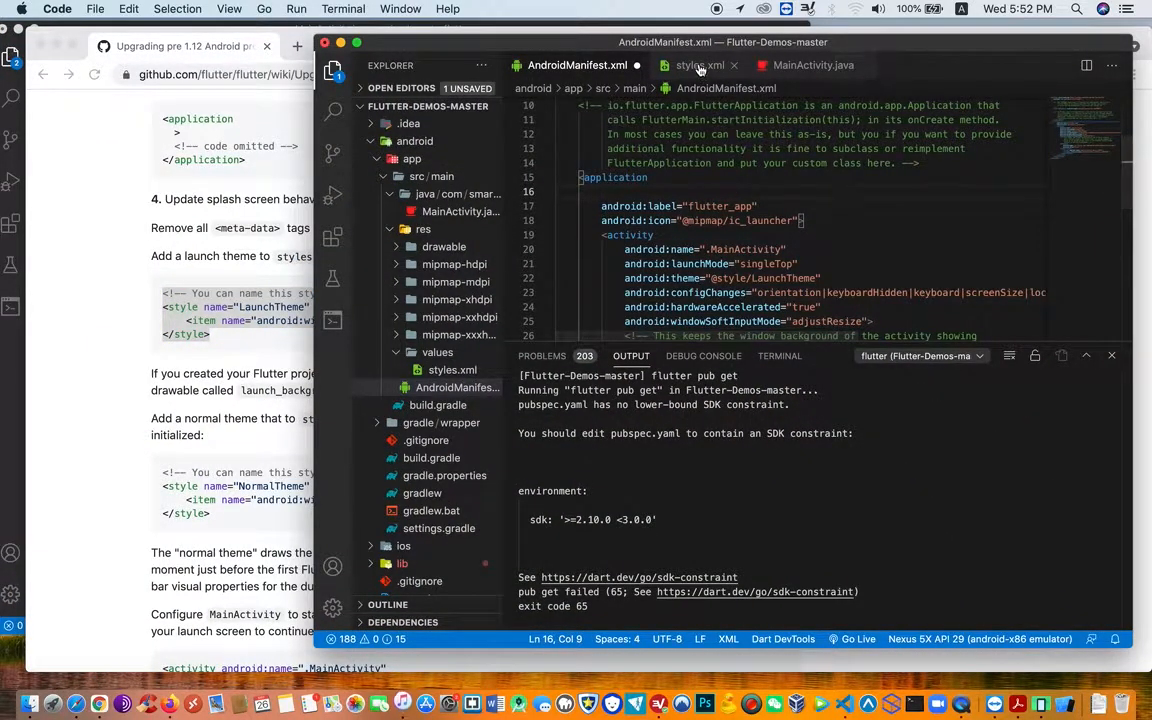
pyautogui.click(690, 66)
pyautogui.scroll(-2, 720, 200)
pyautogui.scroll(2, 720, 208)
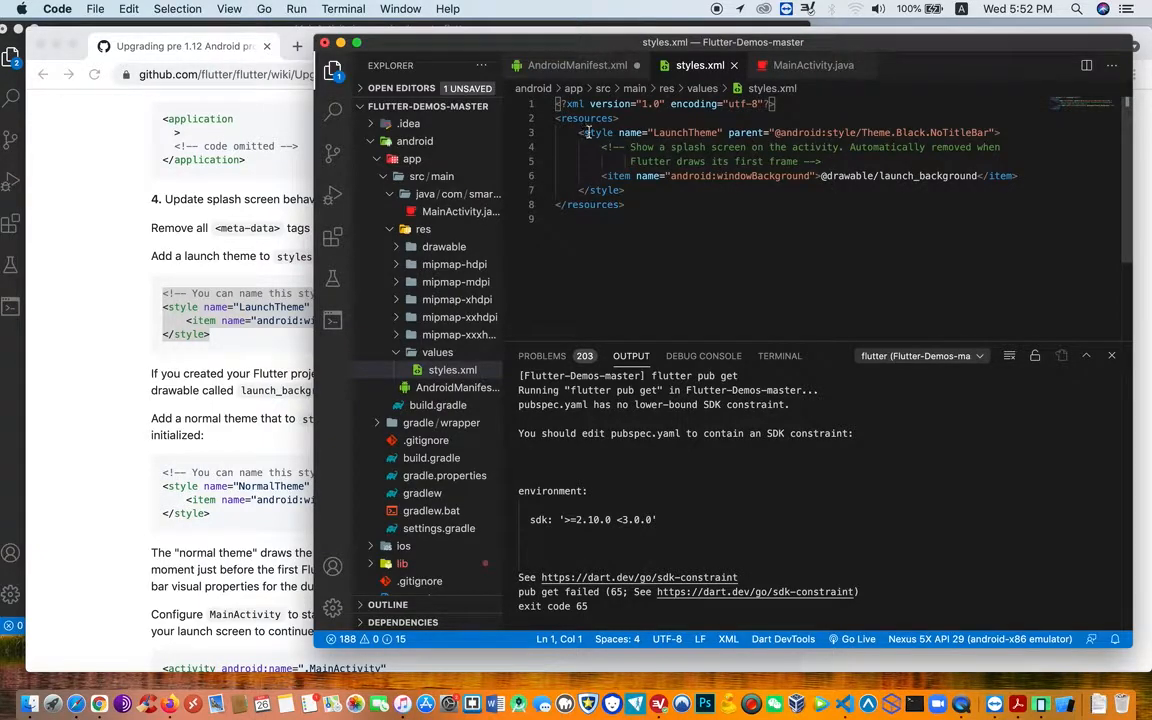
pyautogui.press('Down')
pyautogui.press('End')
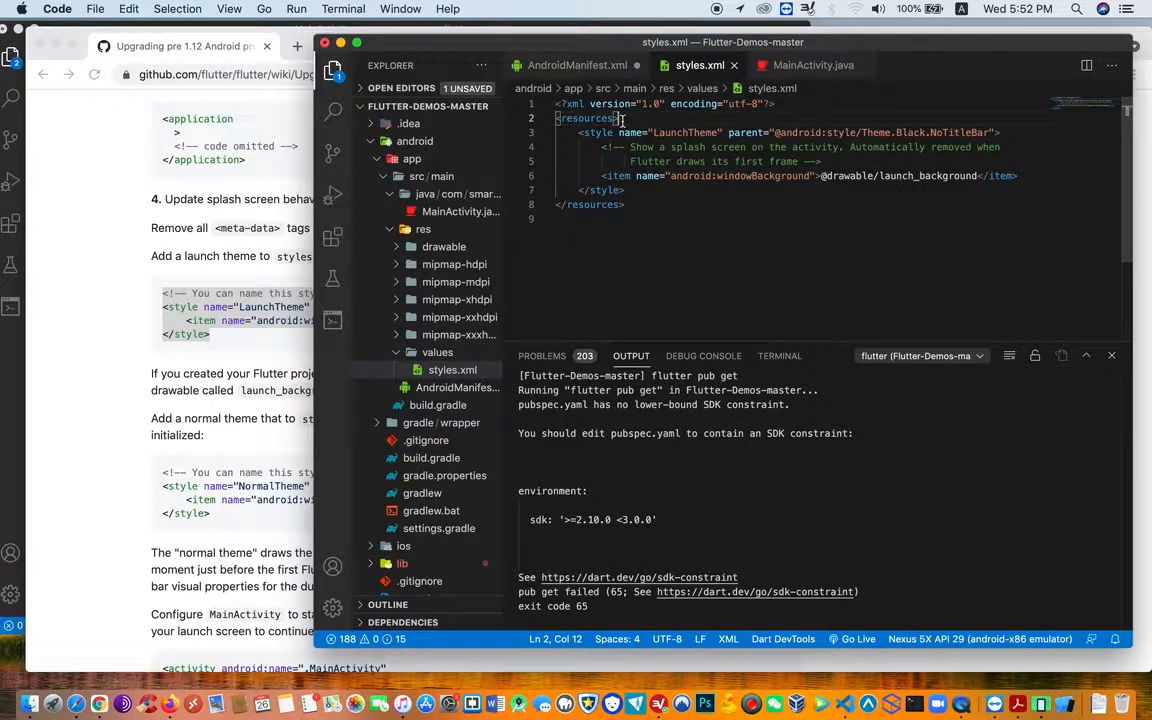
pyautogui.press('Return')
pyautogui.press('Return')
pyautogui.press('Return')
pyautogui.press('Return')
pyautogui.press('Return')
pyautogui.press('Return')
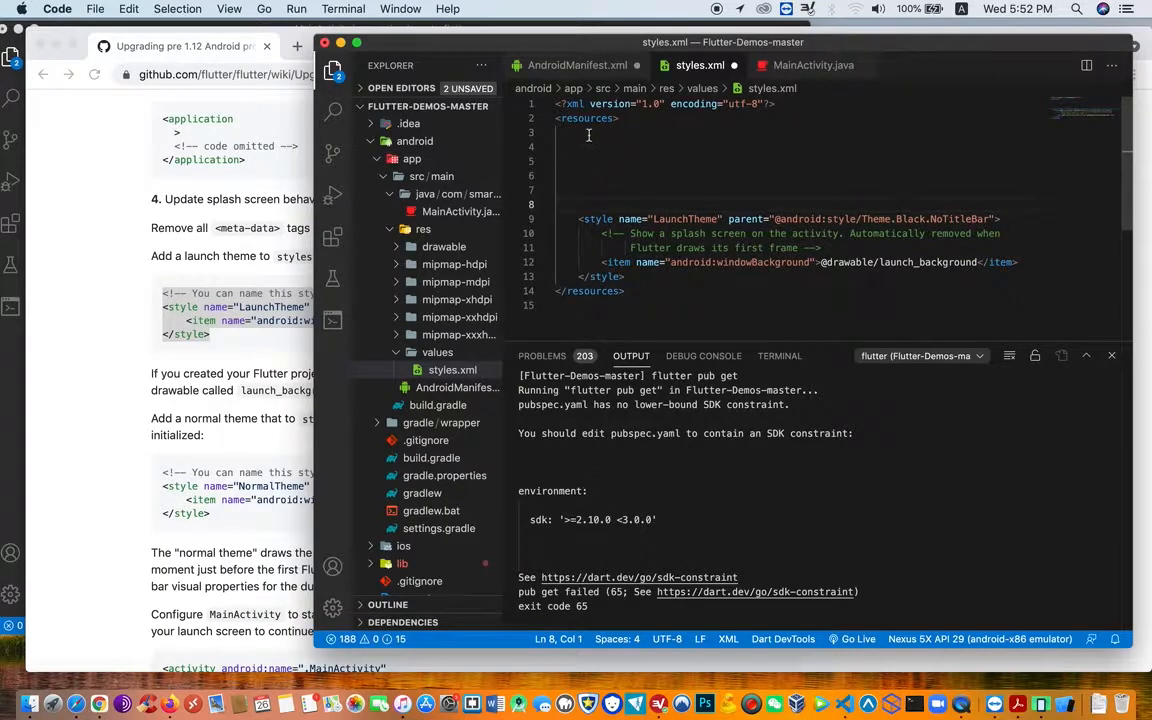
pyautogui.click(588, 135)
pyautogui.press('super+v')
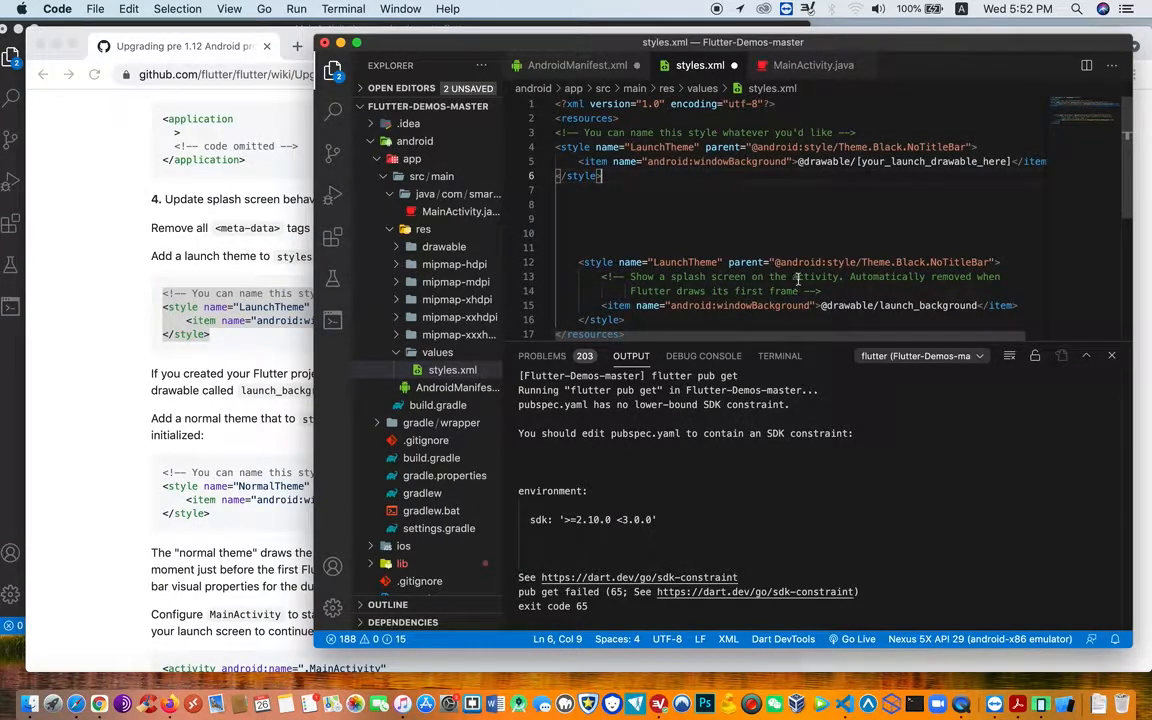
pyautogui.scroll(-2, 851, 294)
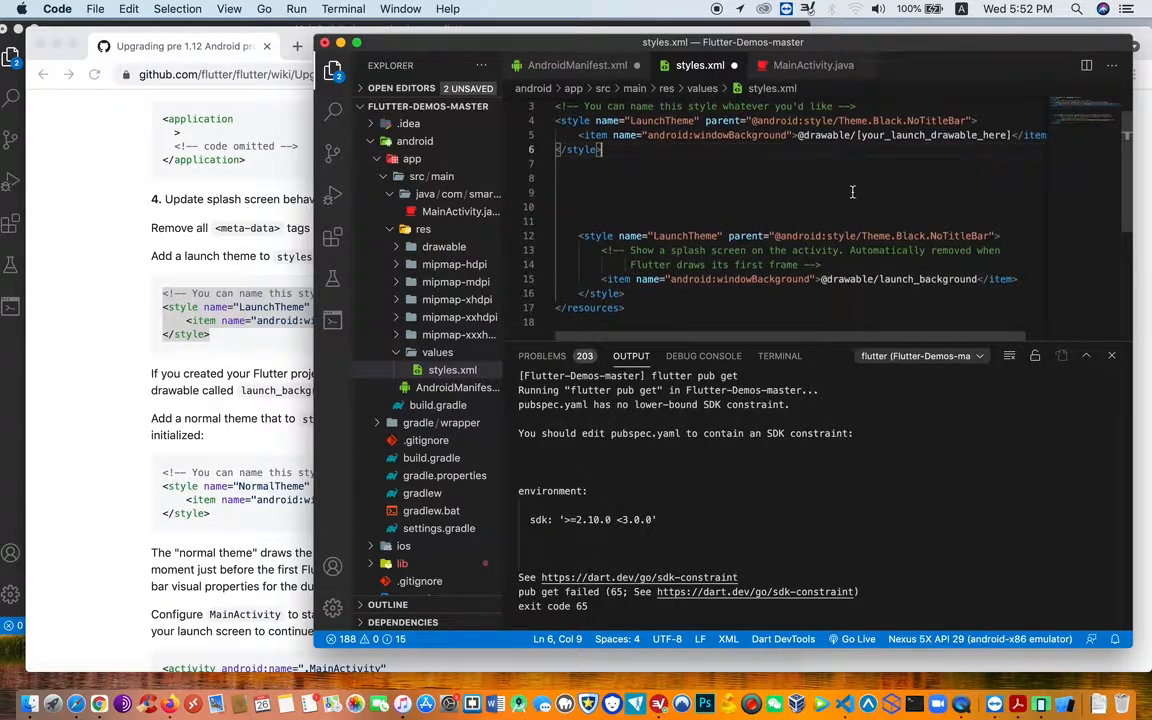
pyautogui.scroll(2, 843, 167)
pyautogui.scroll(-2, 848, 206)
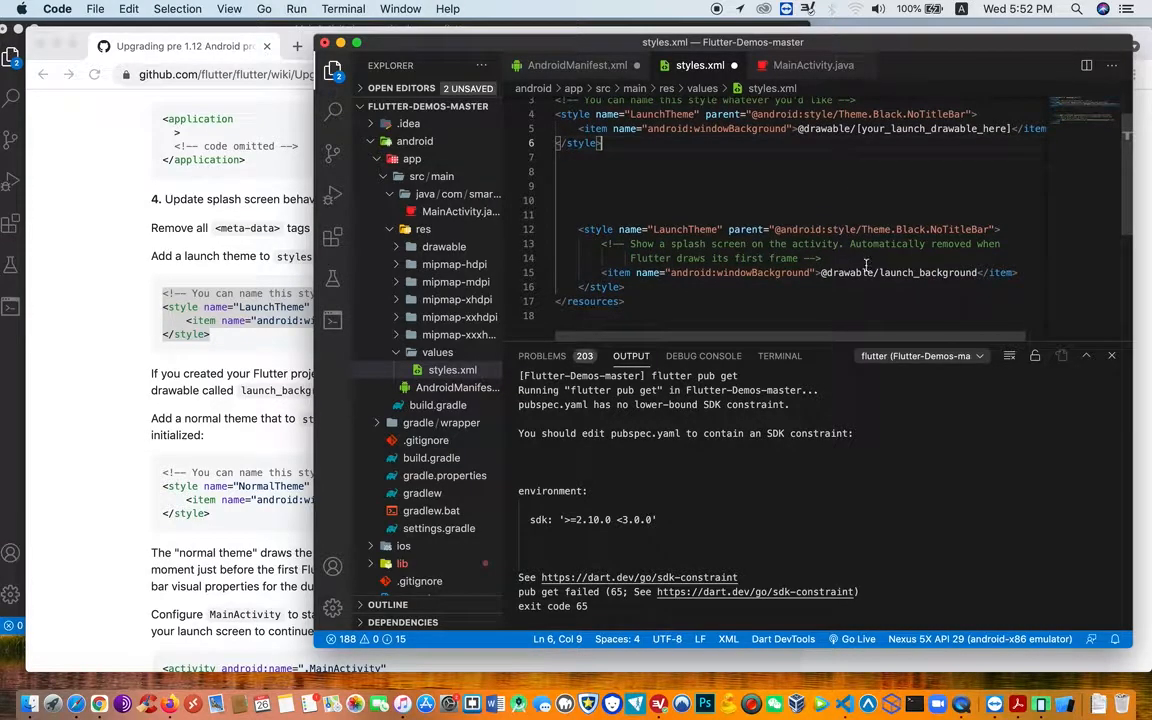
pyautogui.scroll(2, 866, 265)
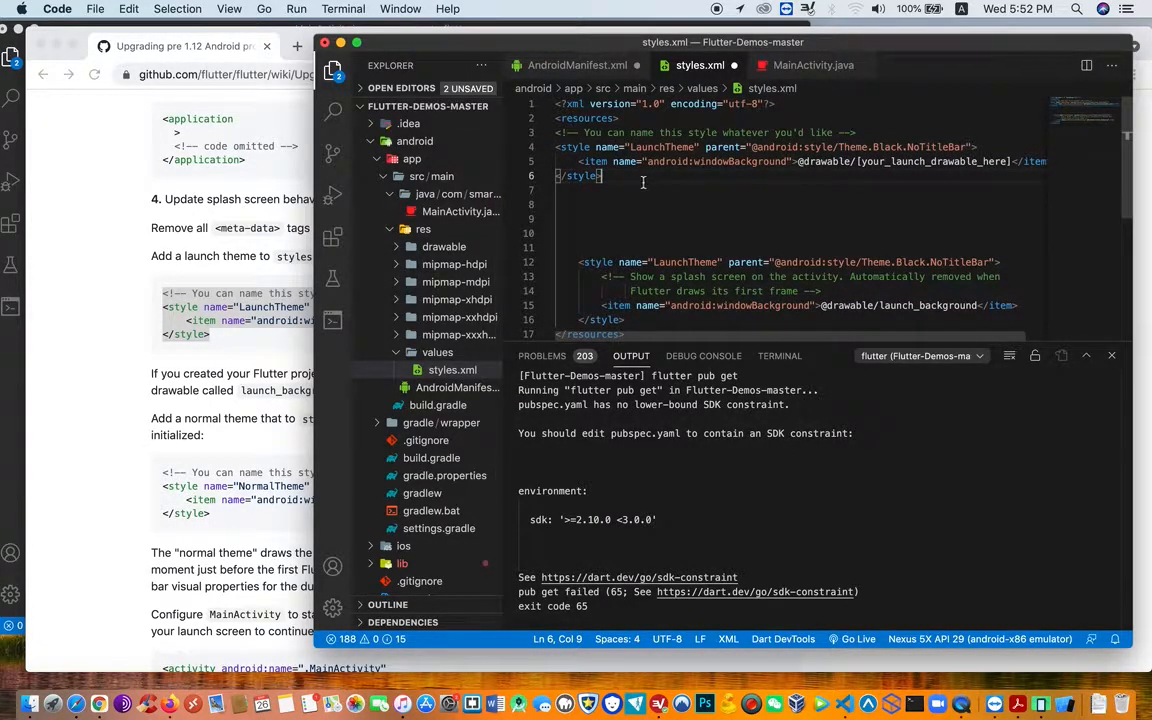
# - Undo the pasted placeholder LaunchTheme and remove blank lines, keeping the launch_background theme
pyautogui.hotkey('ctrl', 'z')
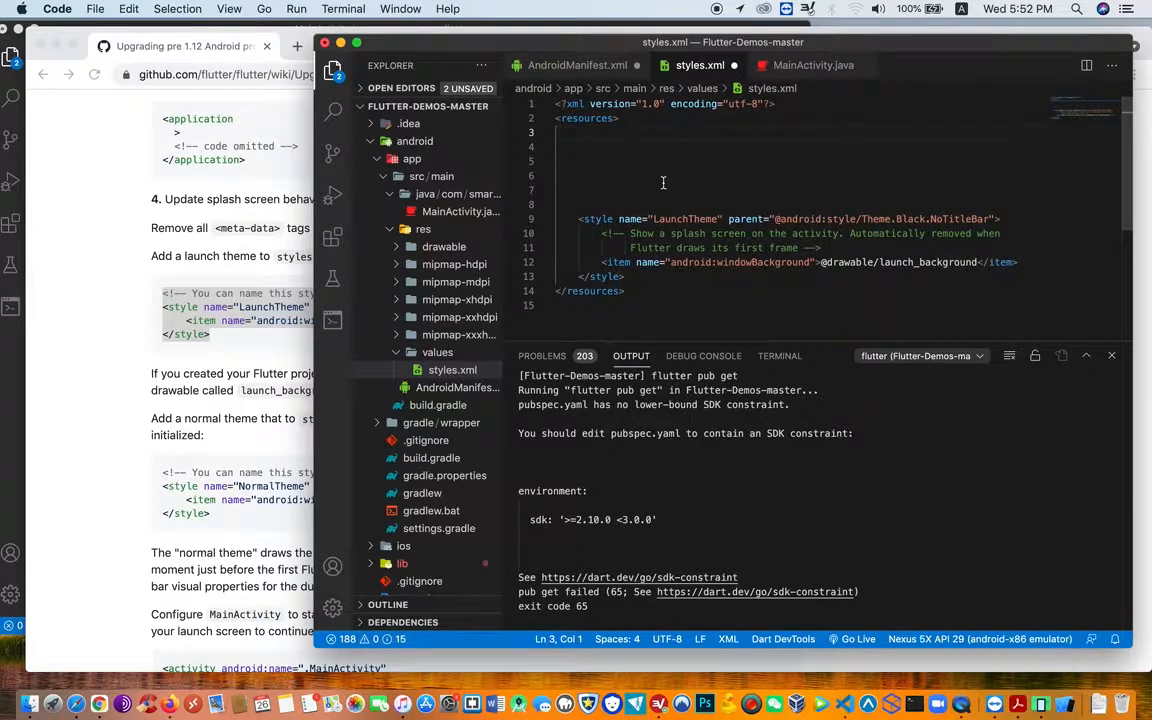
pyautogui.press('BackSpace')
pyautogui.press('BackSpace')
pyautogui.press('BackSpace')
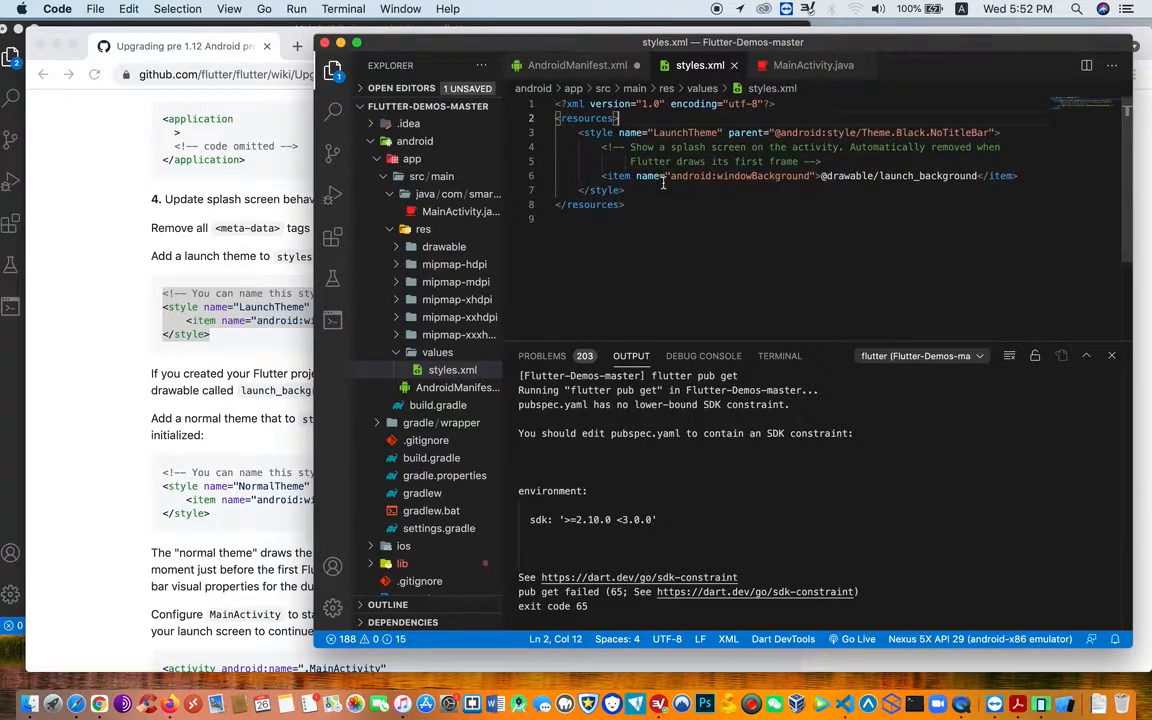
# - Select the flutterEmbedding meta-data snippet from step 5 and switch back to the editor
pyautogui.click(101, 312)
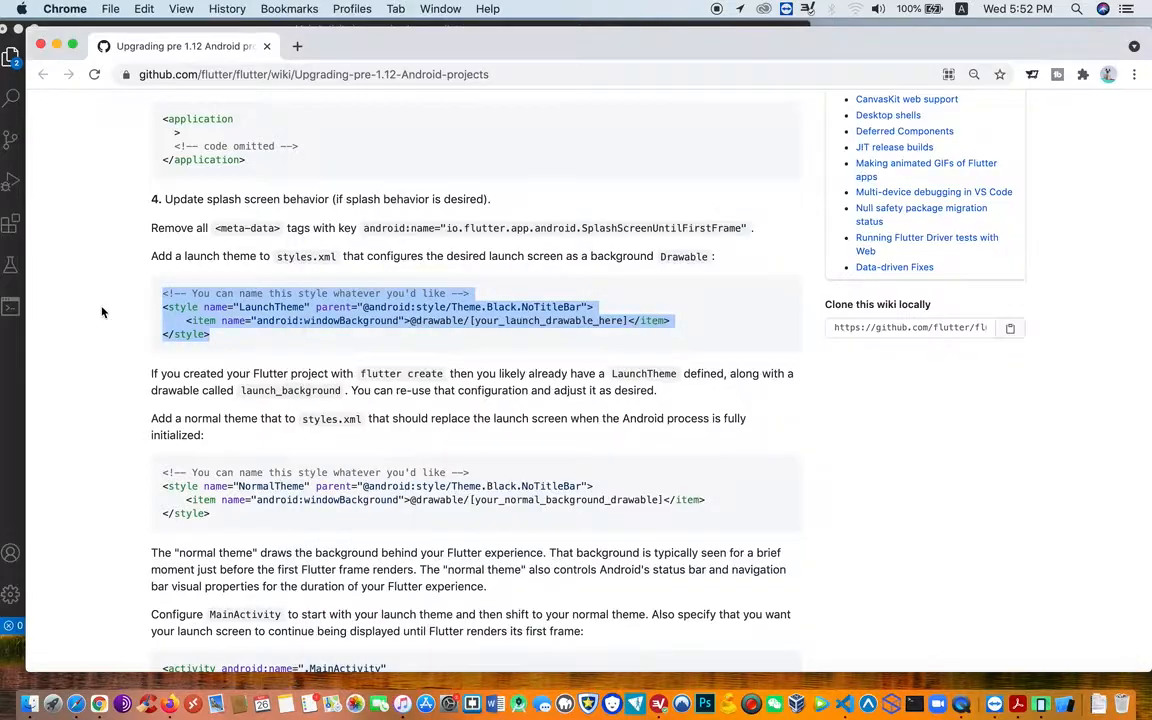
pyautogui.scroll(-2, 370, 390)
pyautogui.scroll(-2, 370, 390)
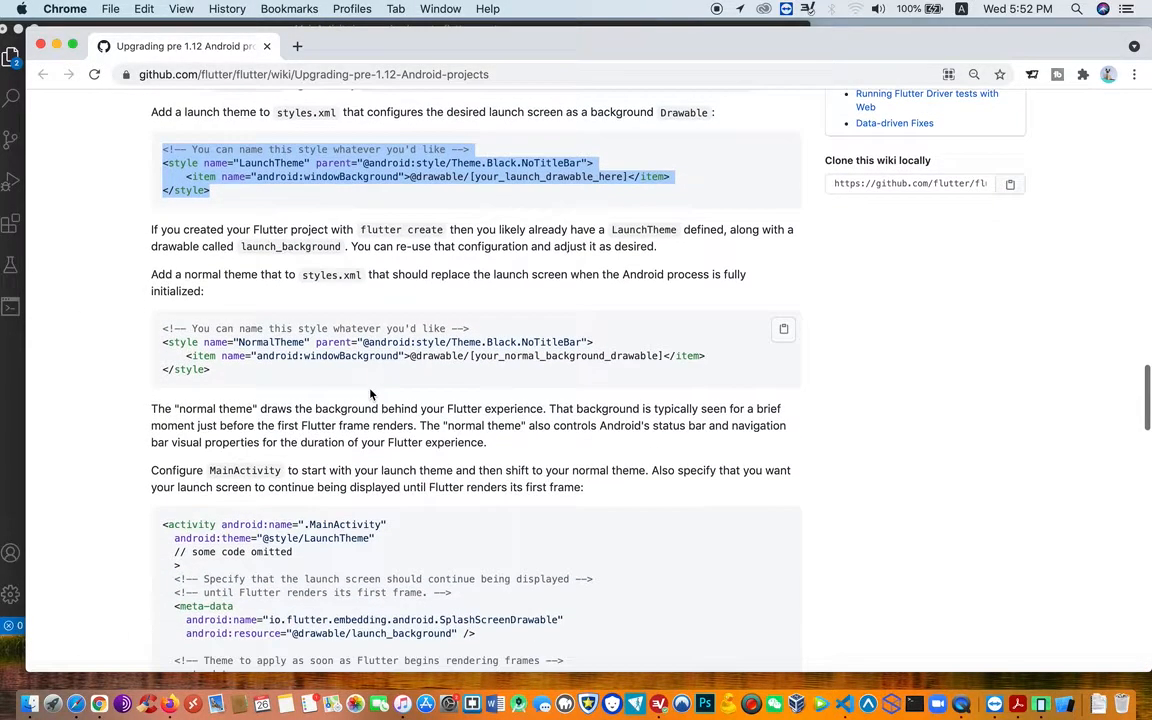
pyautogui.scroll(-1, 370, 390)
pyautogui.scroll(-1, 370, 394)
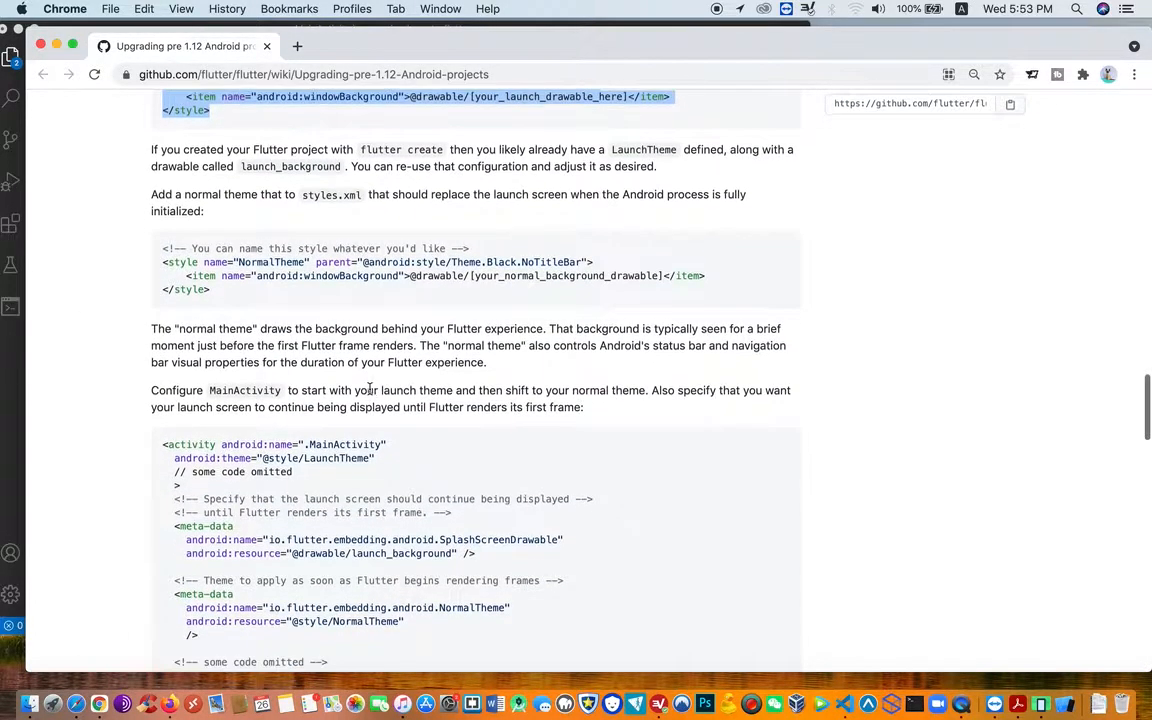
pyautogui.scroll(-3, 350, 360)
pyautogui.scroll(-1, 350, 360)
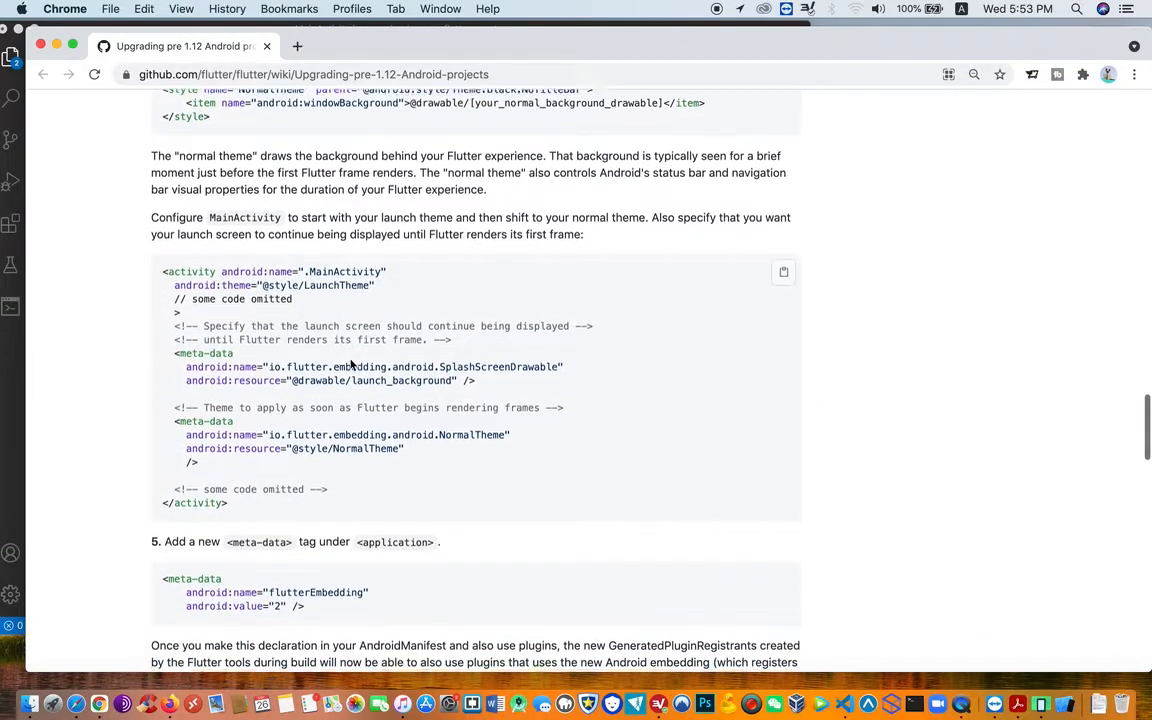
pyautogui.scroll(-1, 350, 360)
pyautogui.scroll(2, 350, 365)
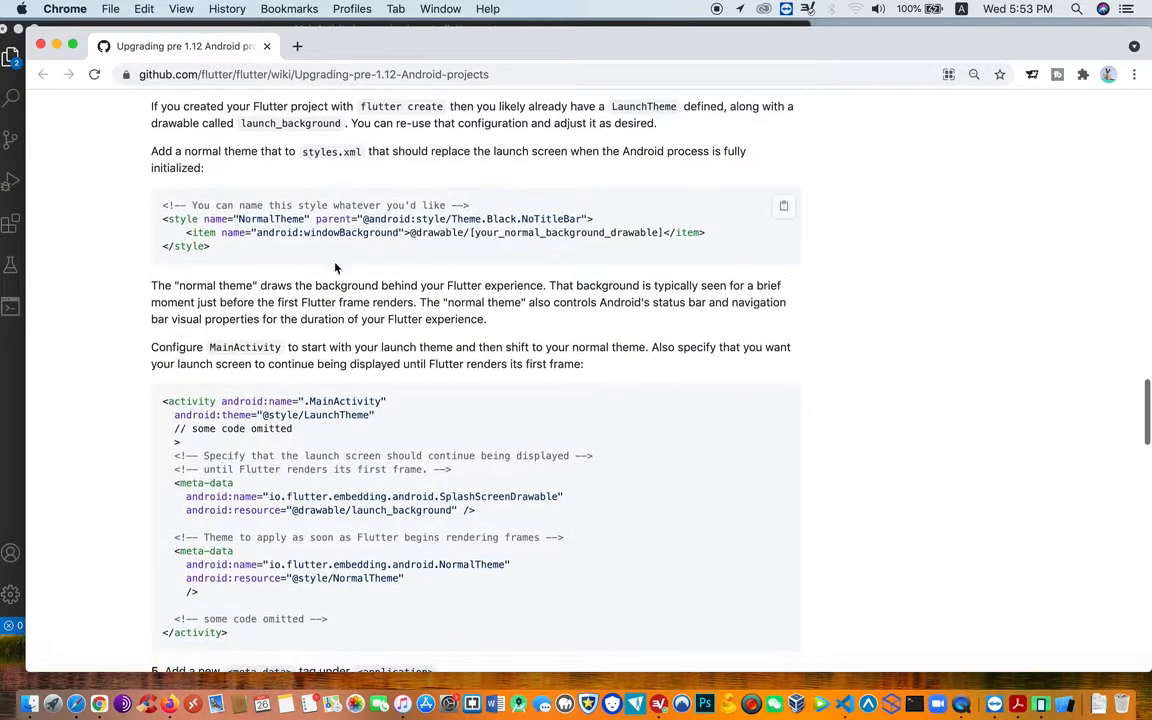
pyautogui.scroll(-2, 338, 366)
pyautogui.scroll(-1, 338, 366)
pyautogui.scroll(-1, 338, 366)
pyautogui.scroll(-1, 378, 413)
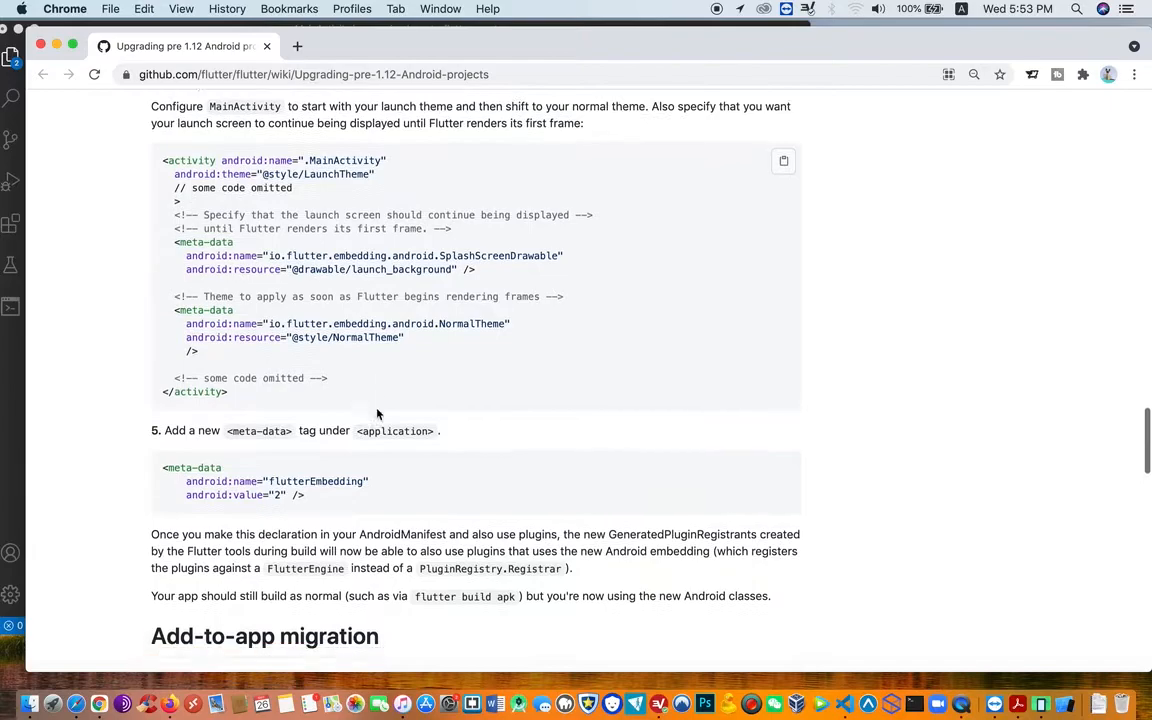
pyautogui.scroll(-1, 378, 413)
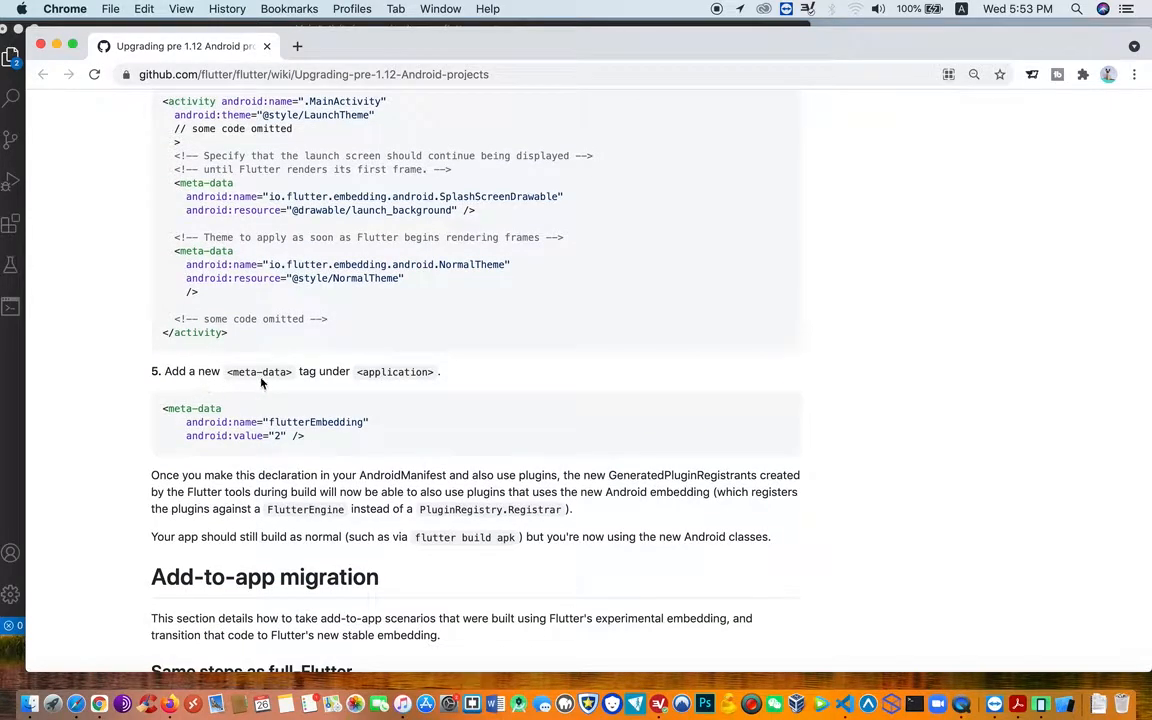
pyautogui.moveTo(310, 441); pyautogui.dragTo(158, 410)
pyautogui.press('super+c')
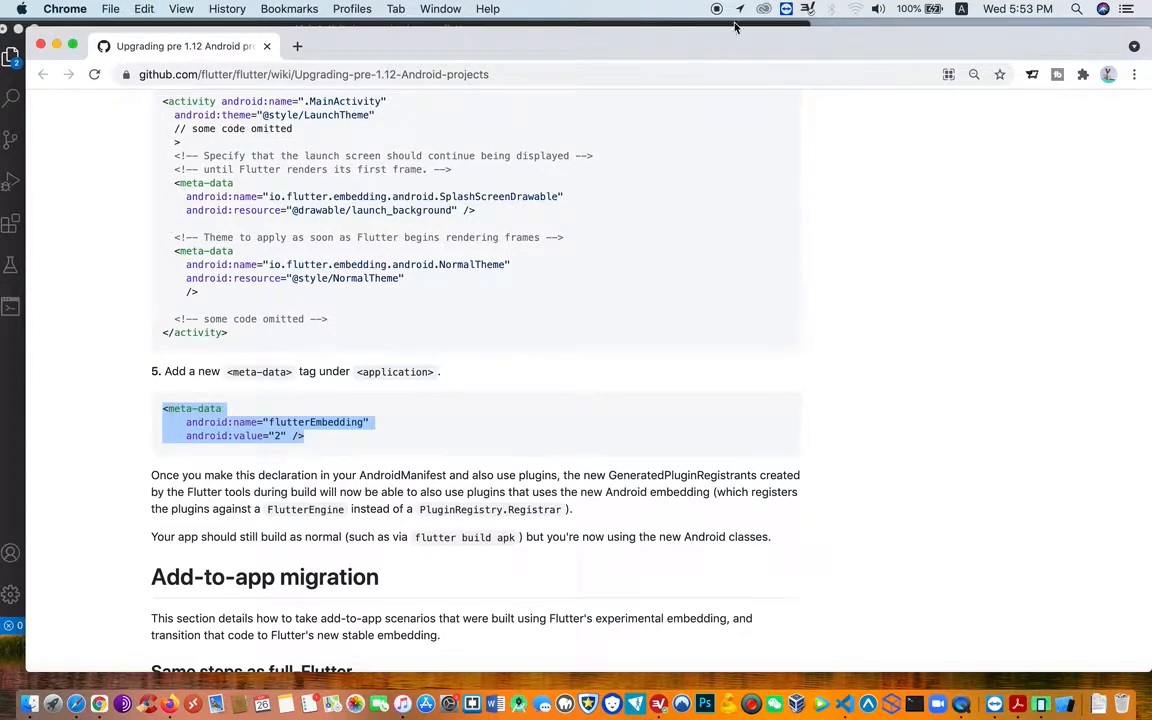
pyautogui.scroll(1, 735, 169)
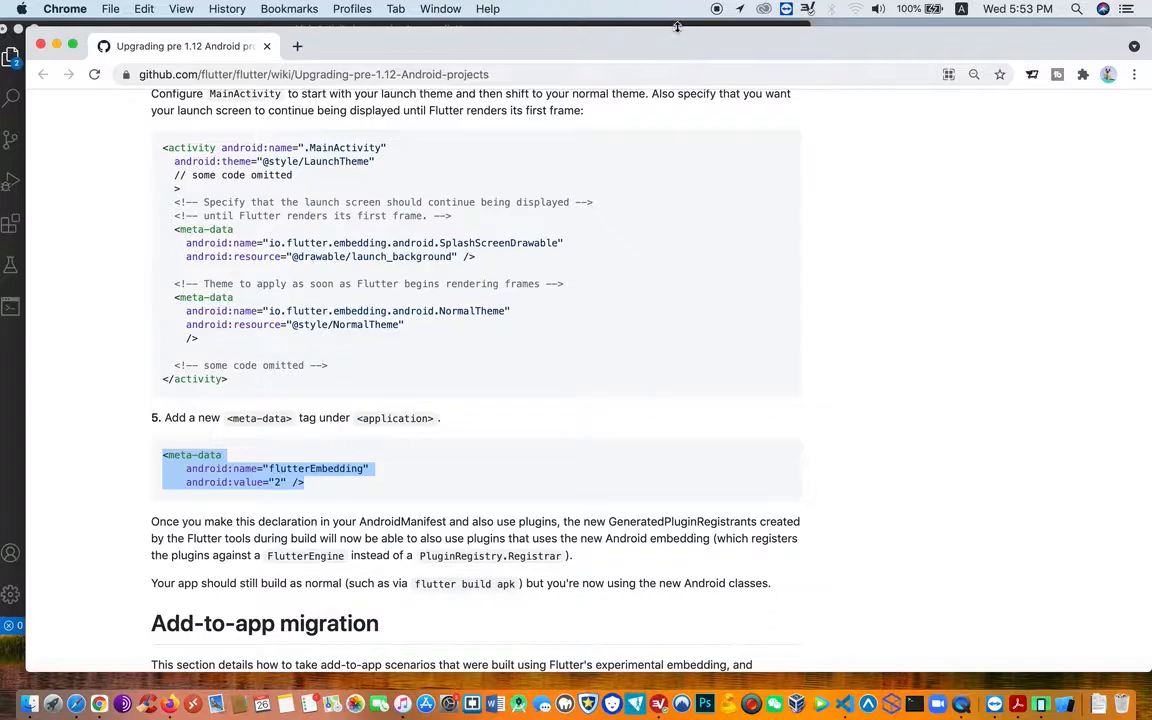
pyautogui.press('super+Tab')
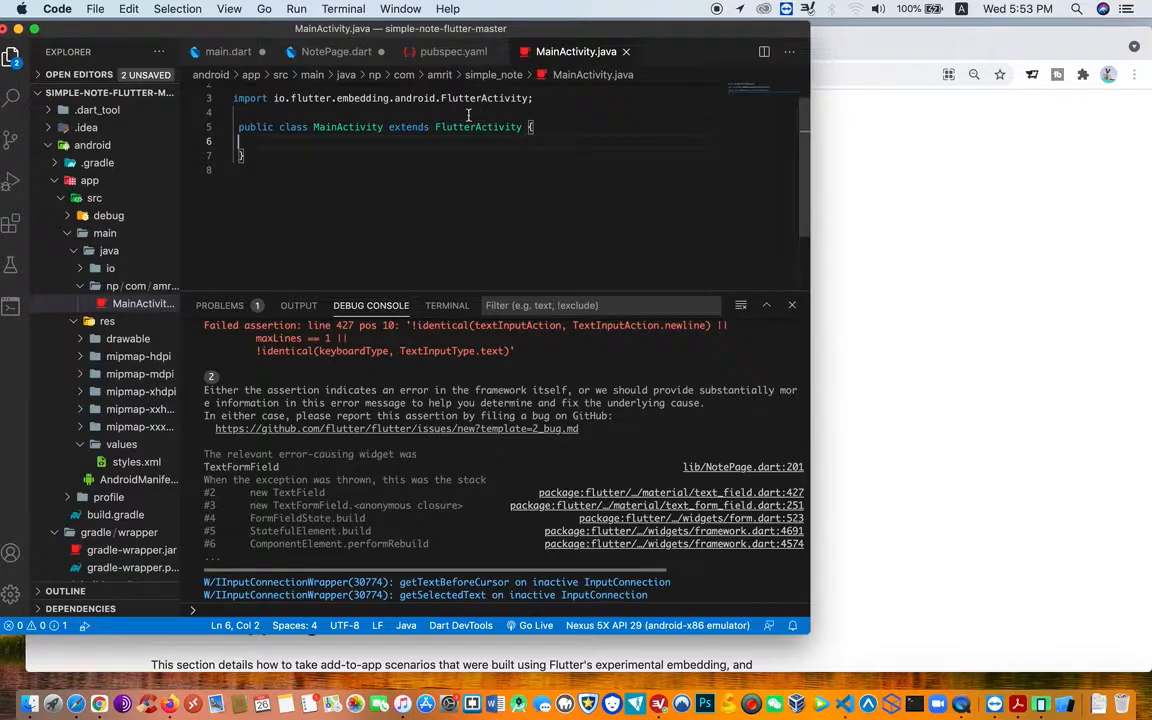
# - Switch to VS Code and close the simple-note project window
pyautogui.hotkey('ctrl', 'Up')
pyautogui.click(963, 427)
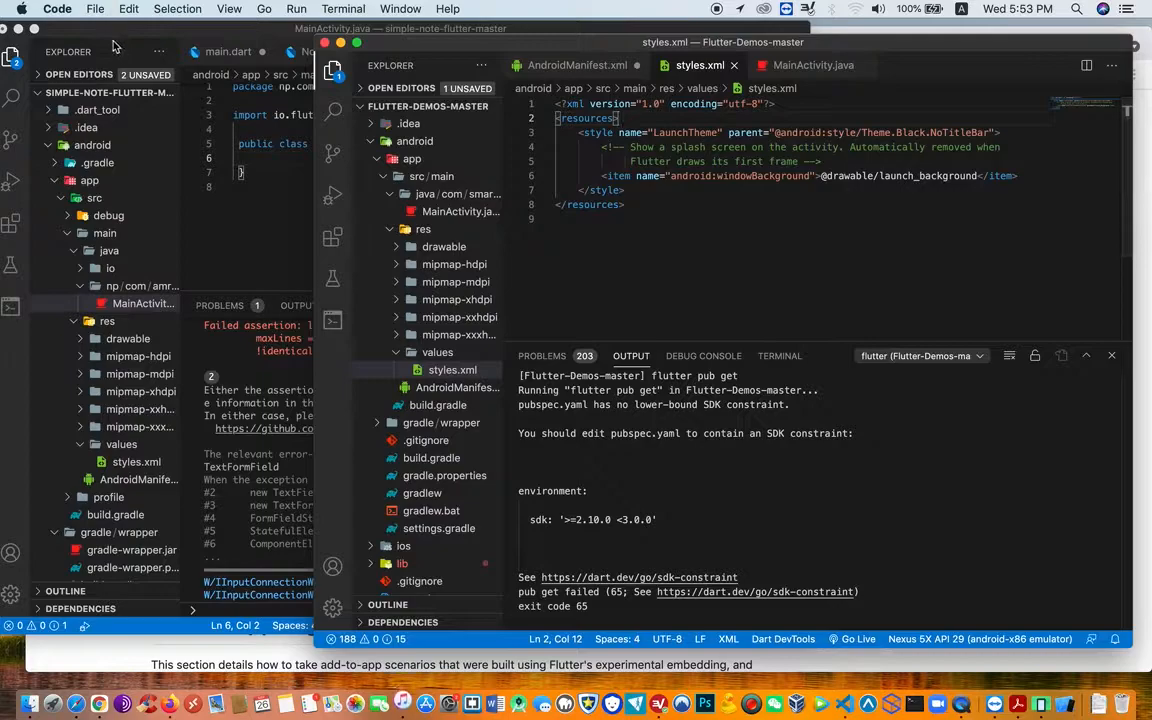
pyautogui.click(105, 40)
pyautogui.click(20, 30)
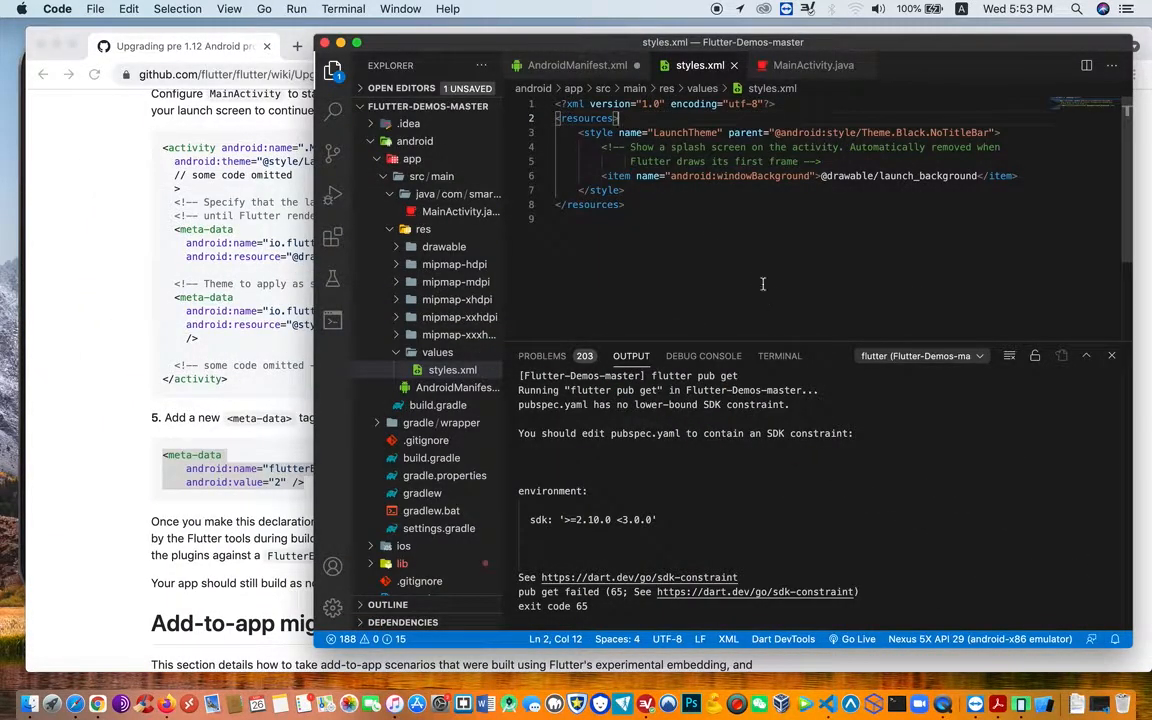
# - Check MainActivity.java, then paste the flutterEmbedding meta-data block after the application tag in AndroidManifest.xml
pyautogui.click(810, 65)
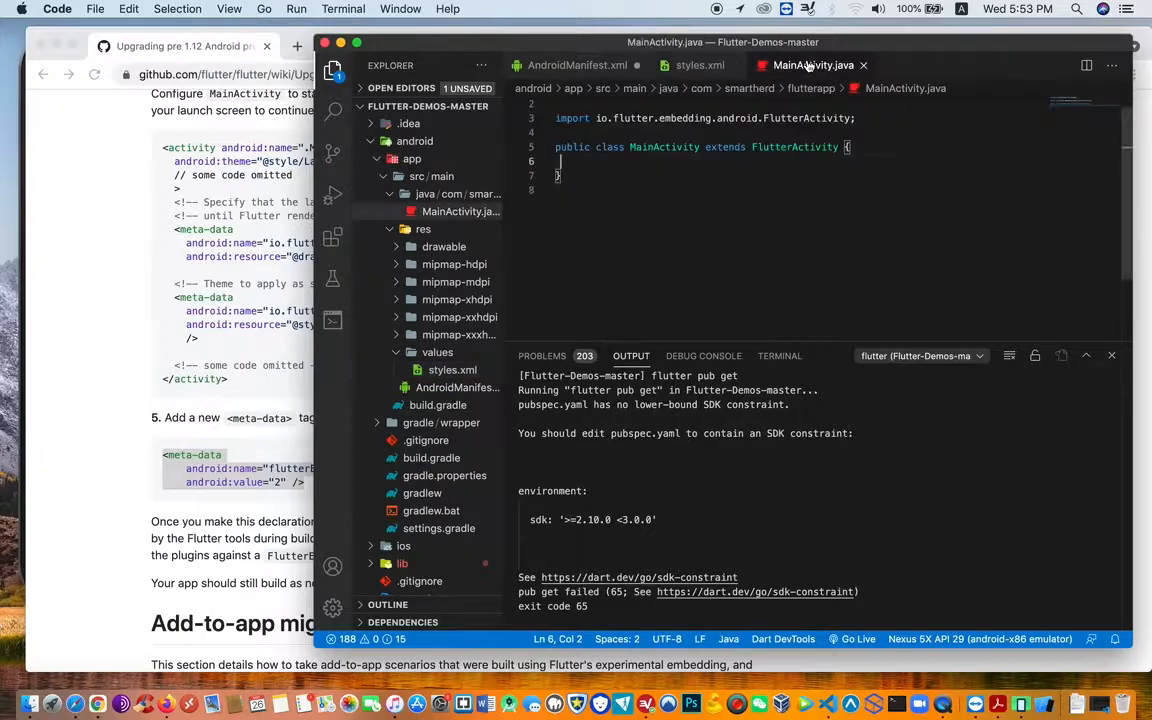
pyautogui.click(577, 65)
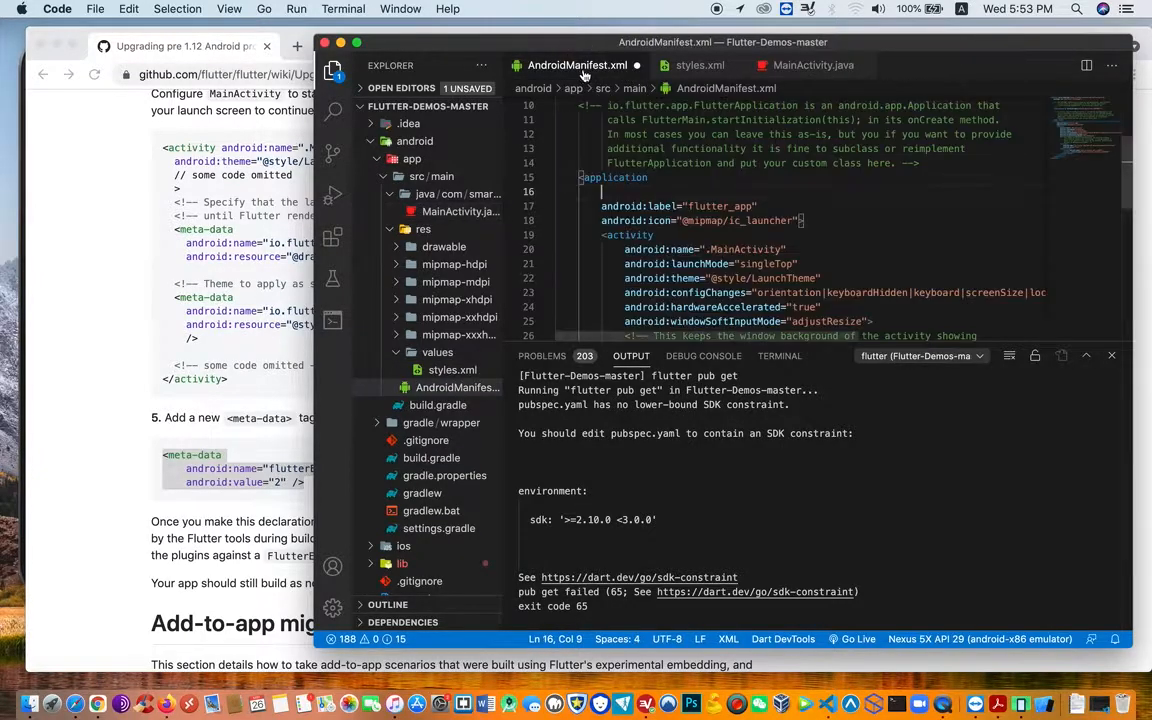
pyautogui.scroll(-5, 718, 262)
pyautogui.scroll(-5, 718, 262)
pyautogui.scroll(-5, 718, 262)
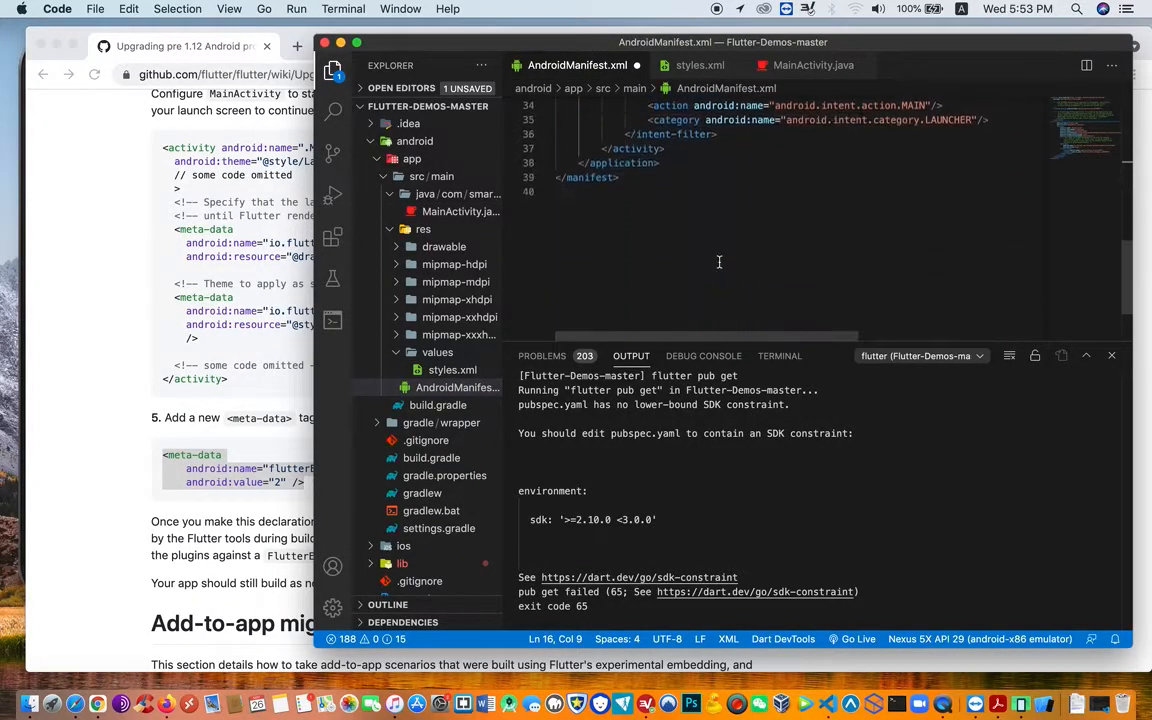
pyautogui.click(663, 148)
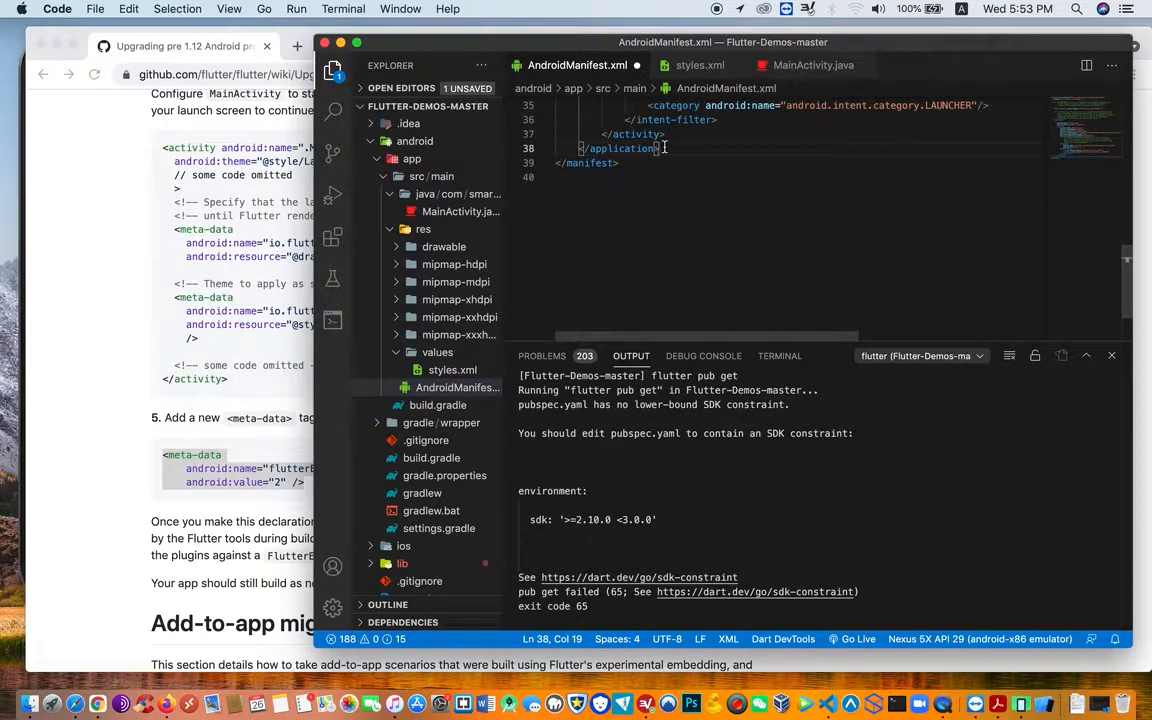
pyautogui.press('Return')
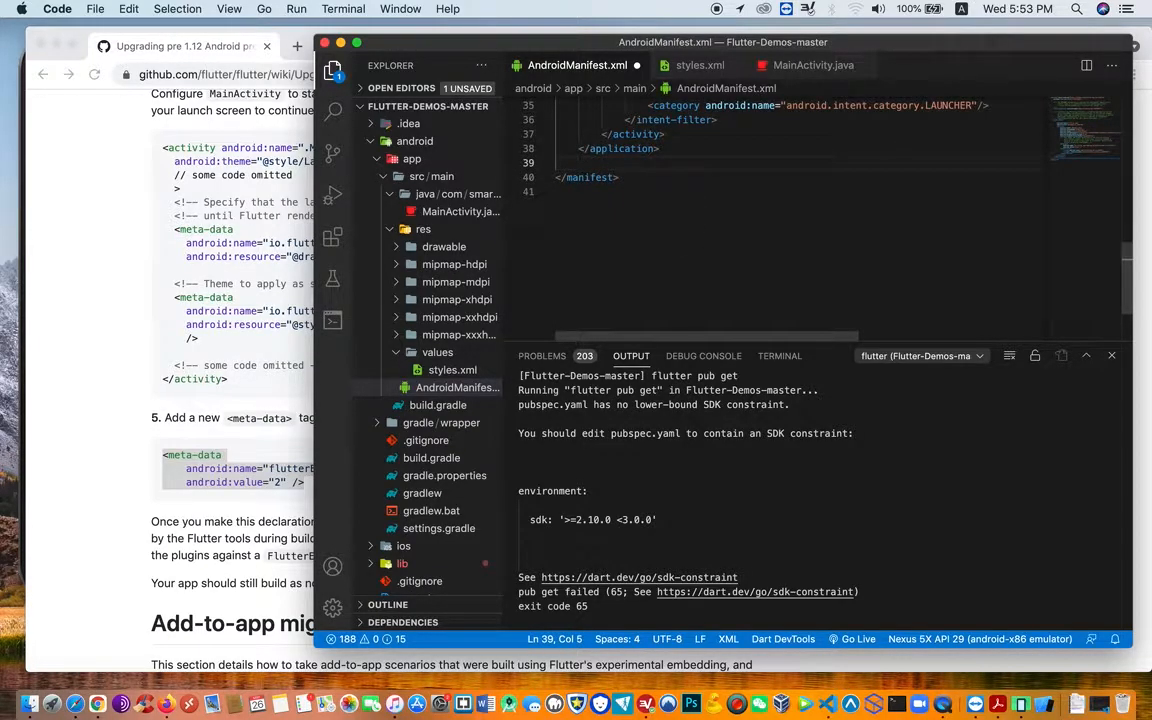
pyautogui.press('super+v')
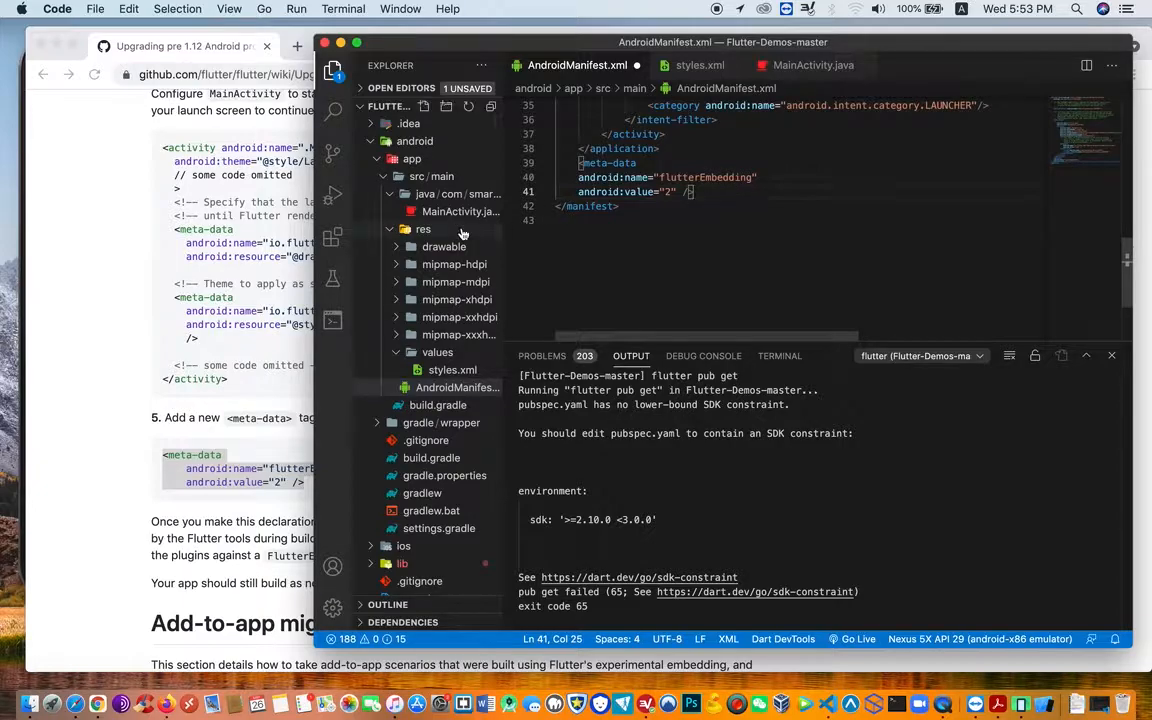
pyautogui.click(127, 257)
pyautogui.scroll(-10, 240, 335)
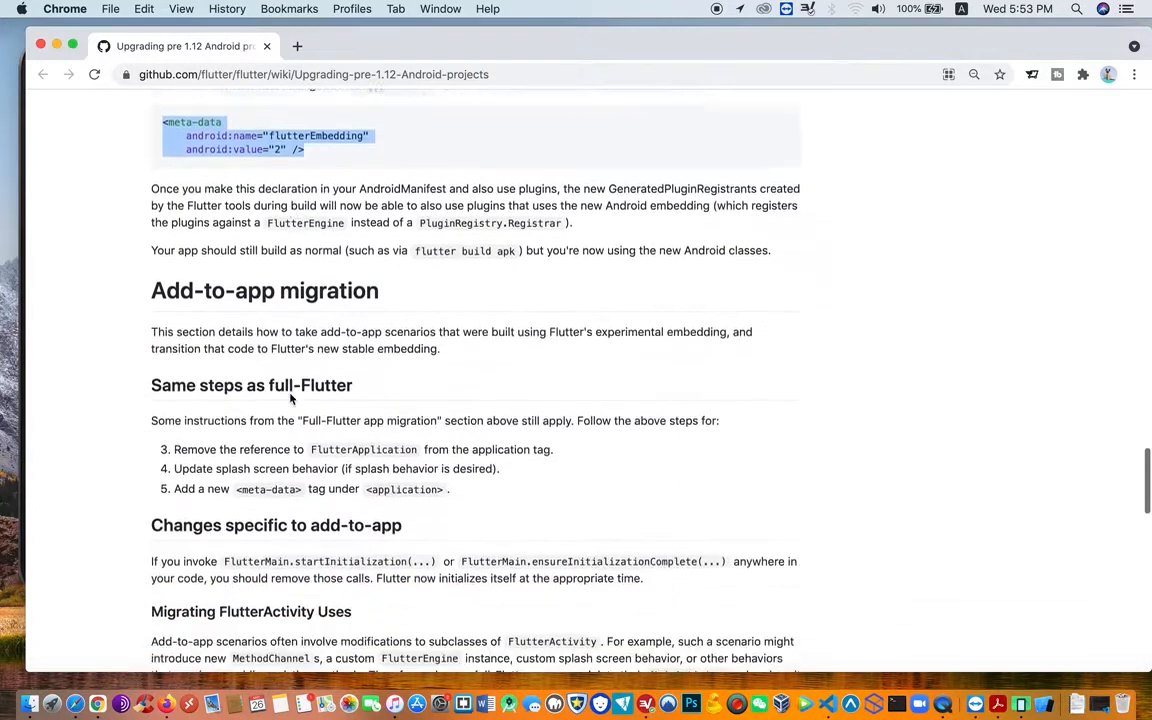
pyautogui.scroll(-3, 289, 394)
pyautogui.scroll(-3, 289, 394)
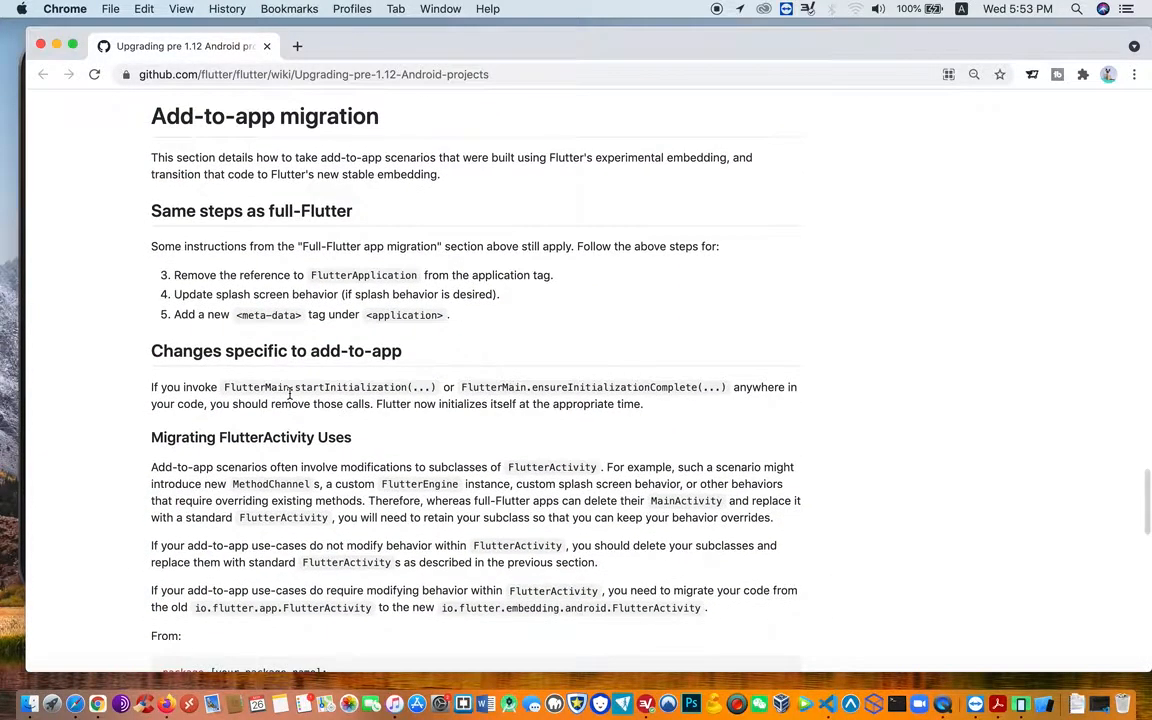
pyautogui.scroll(-5, 289, 394)
pyautogui.scroll(-3, 289, 394)
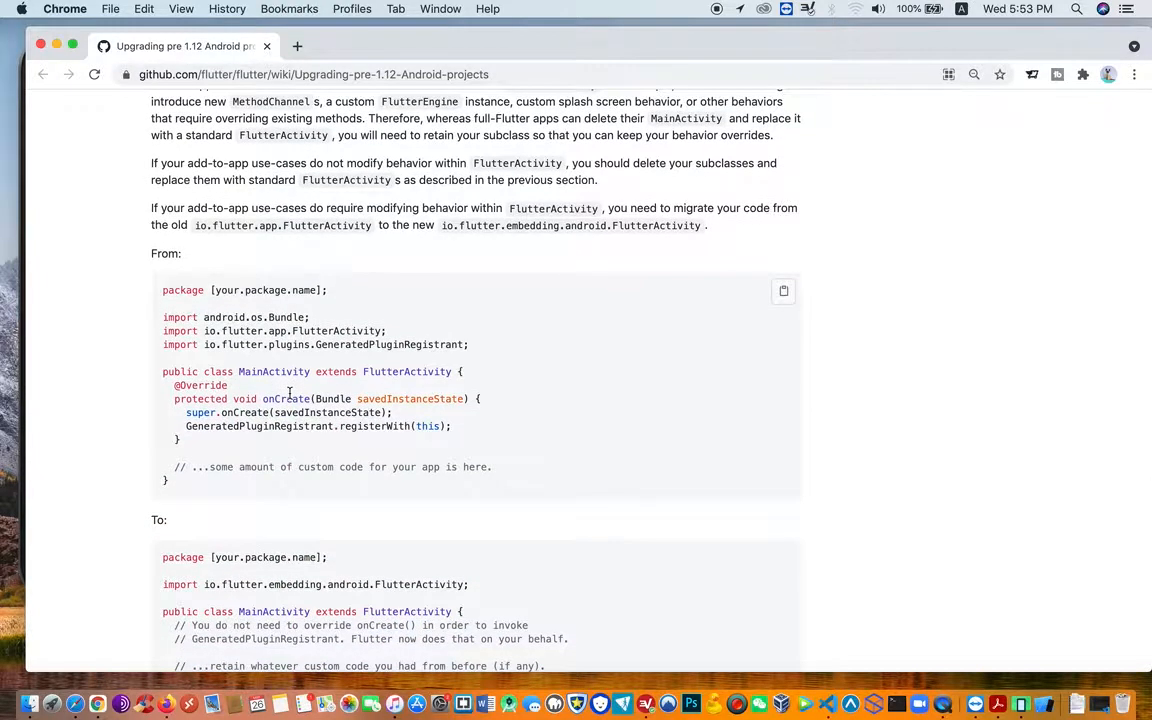
pyautogui.scroll(-3, 289, 391)
pyautogui.scroll(-1, 289, 391)
pyautogui.scroll(-4, 566, 328)
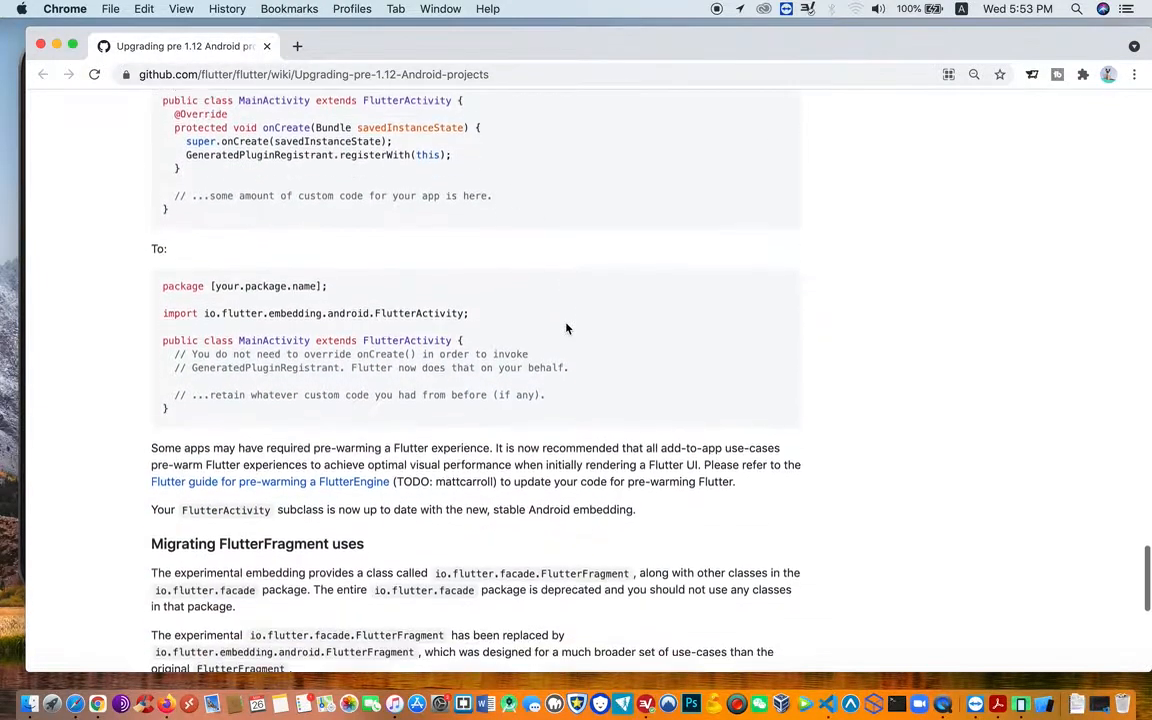
pyautogui.scroll(-2, 566, 328)
pyautogui.scroll(-2, 566, 328)
pyautogui.scroll(-2, 566, 328)
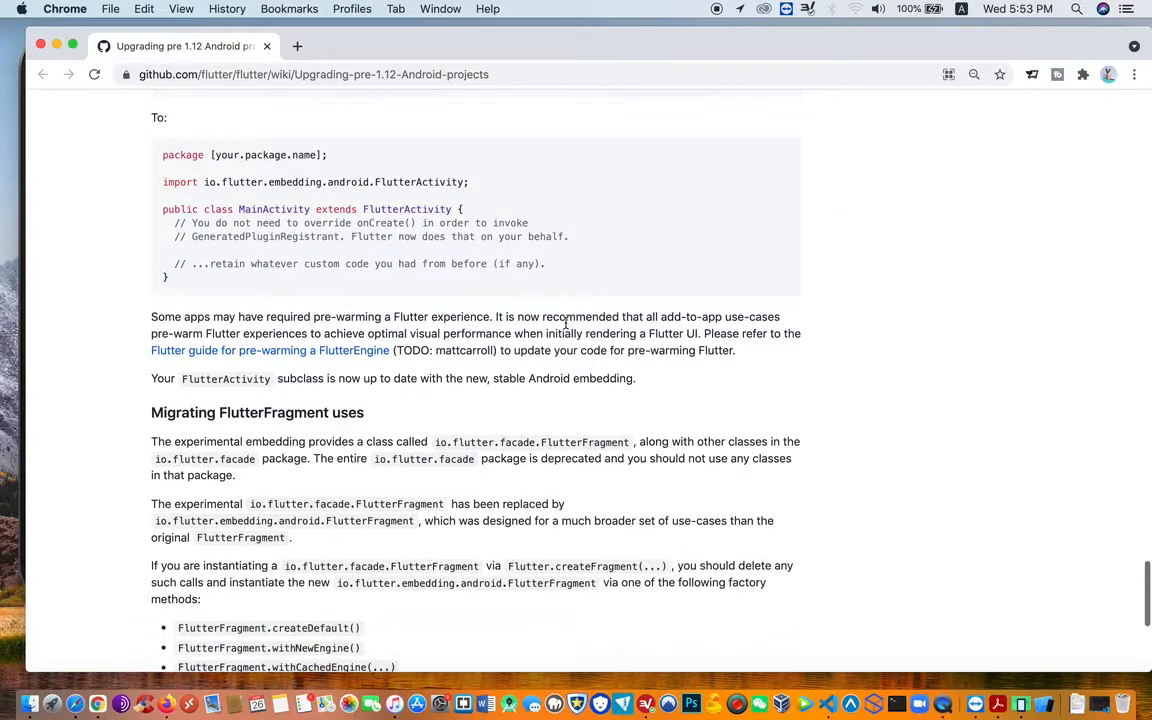
pyautogui.scroll(-2, 566, 328)
pyautogui.scroll(-3, 566, 328)
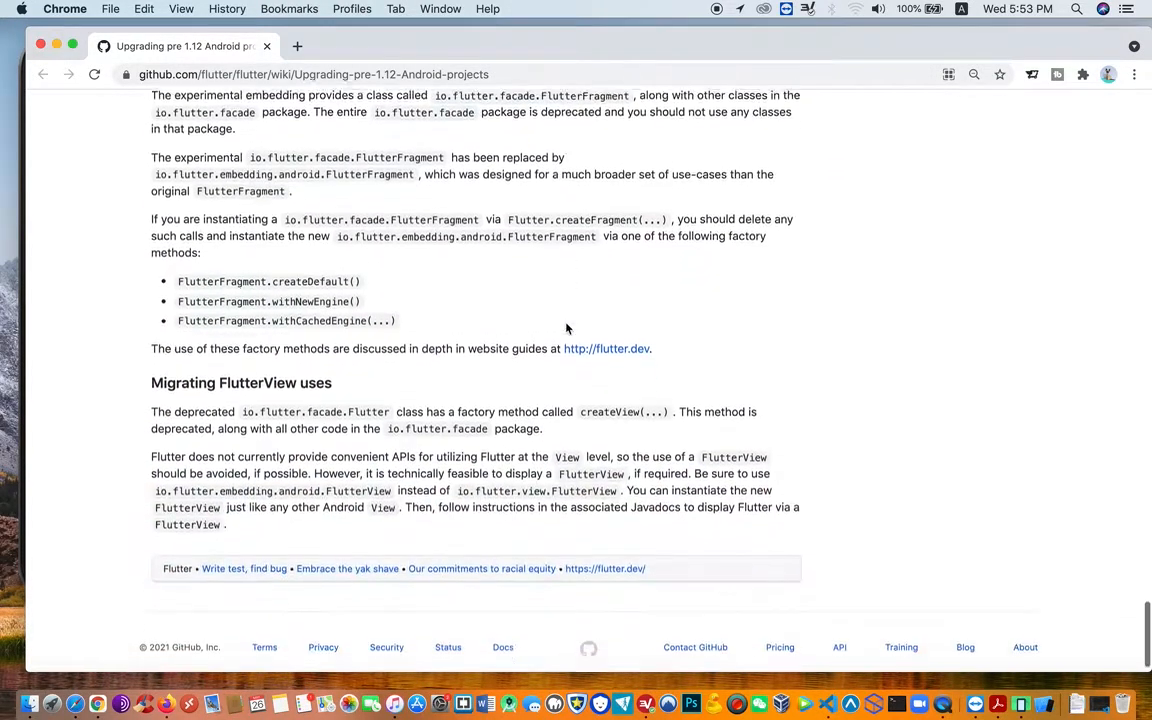
pyautogui.scroll(-1, 566, 328)
pyautogui.scroll(3, 566, 328)
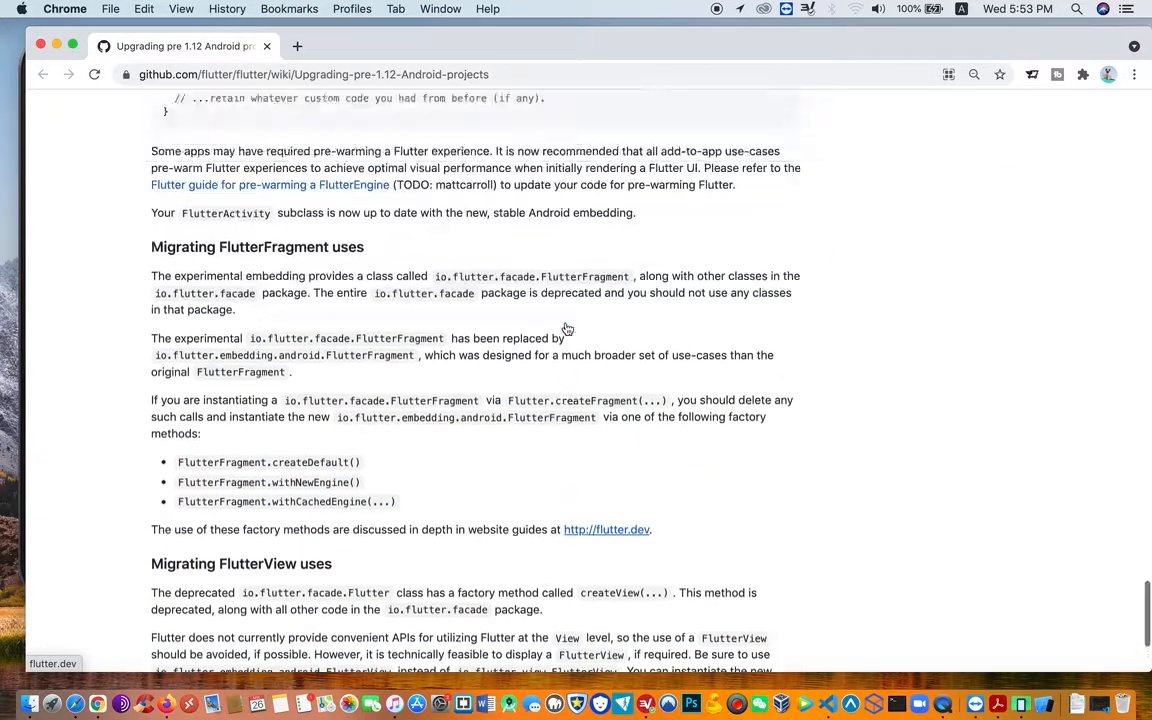
pyautogui.scroll(3, 566, 328)
pyautogui.scroll(3, 566, 328)
pyautogui.scroll(2, 566, 328)
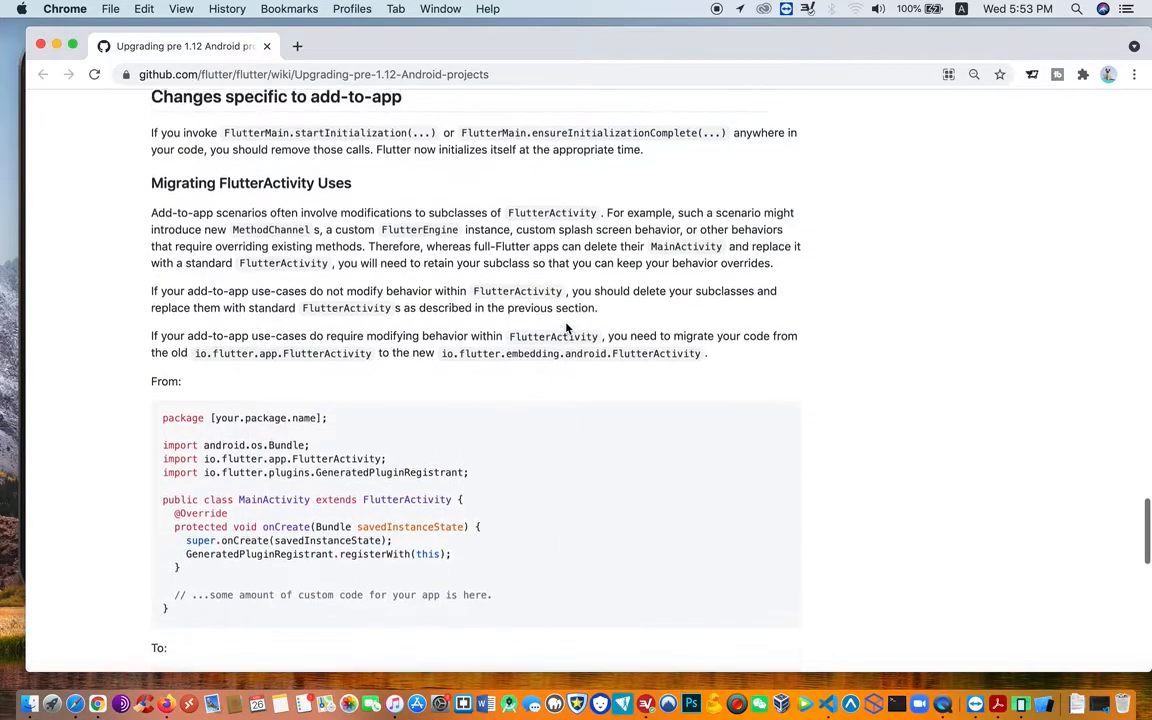
pyautogui.scroll(1, 566, 328)
pyautogui.scroll(1, 566, 328)
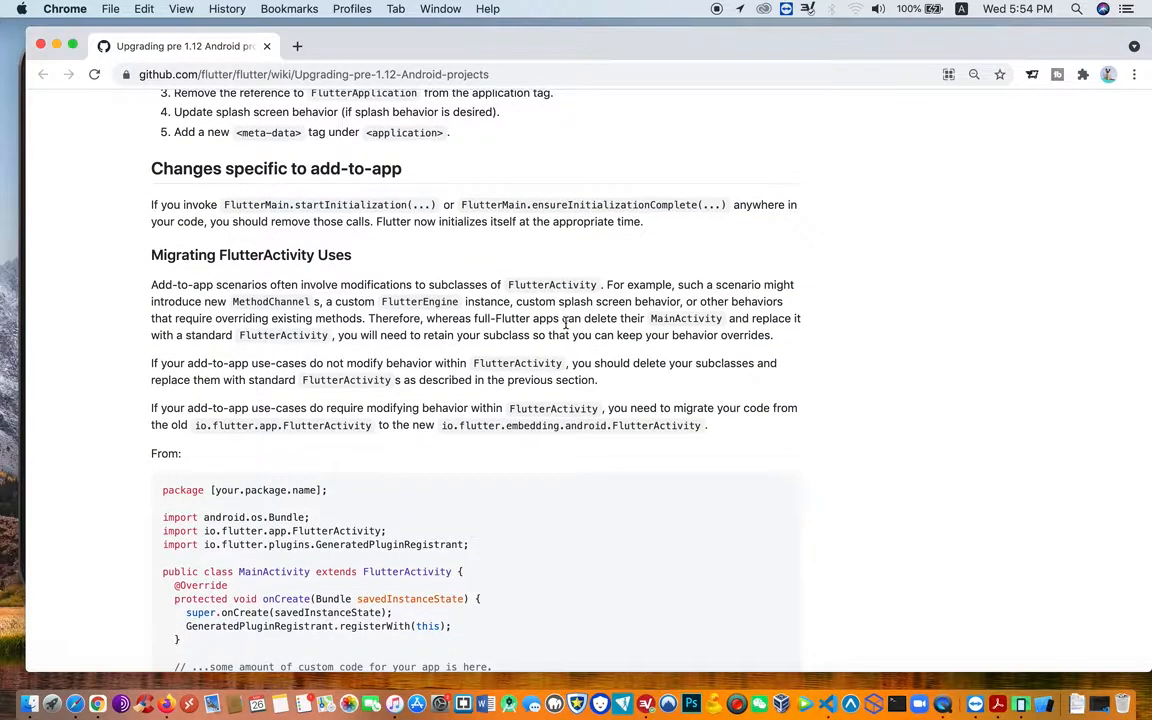
pyautogui.scroll(3, 566, 328)
pyautogui.scroll(2, 566, 328)
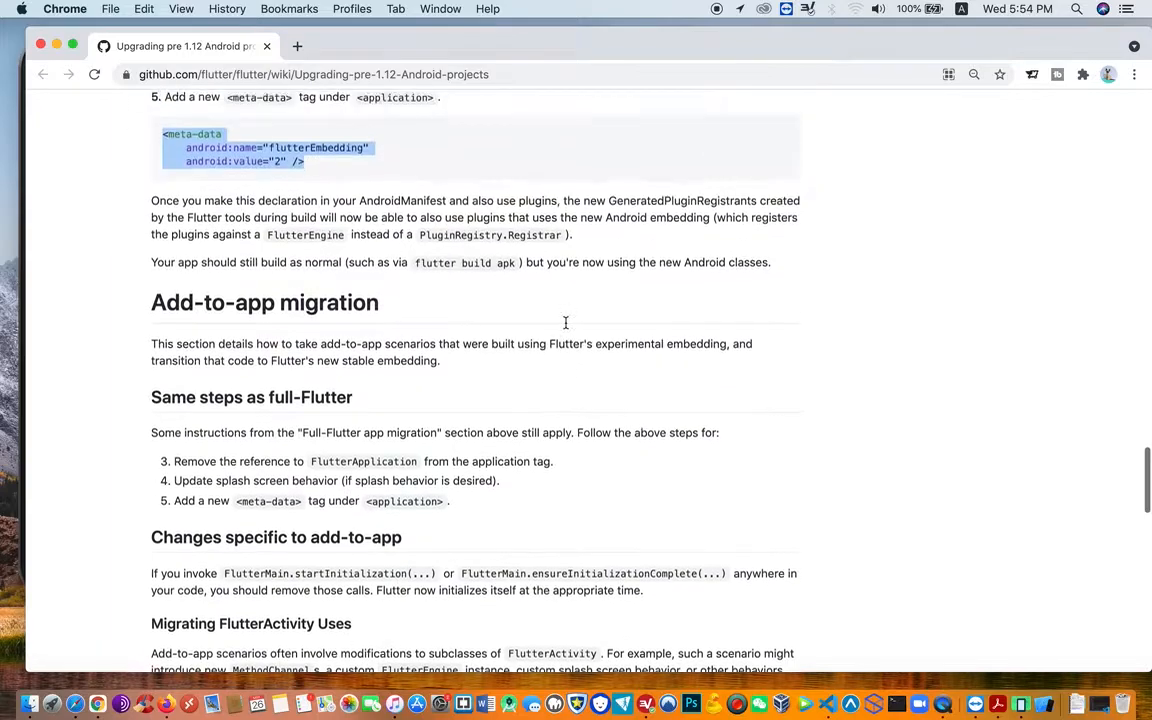
pyautogui.scroll(2, 566, 328)
pyautogui.scroll(2, 566, 328)
pyautogui.scroll(1, 566, 328)
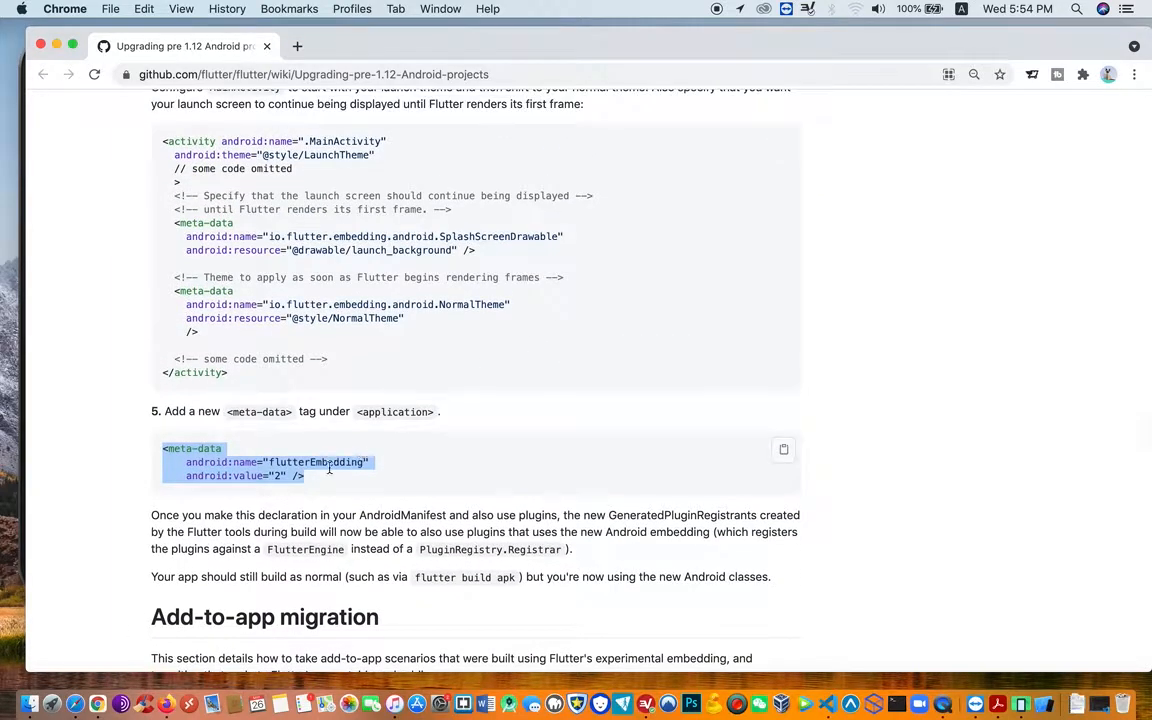
# - Clear the earlier selection in the wiki's meta-data snippet at step 5
pyautogui.click(318, 470)
# - Select the flutterEmbedding meta-data snippet and the LaunchTheme and NormalTheme windowBackground lines
pyautogui.moveTo(305, 476); pyautogui.dragTo(160, 445)
pyautogui.scroll(5, 289, 456)
pyautogui.scroll(5, 289, 456)
pyautogui.moveTo(290, 455)
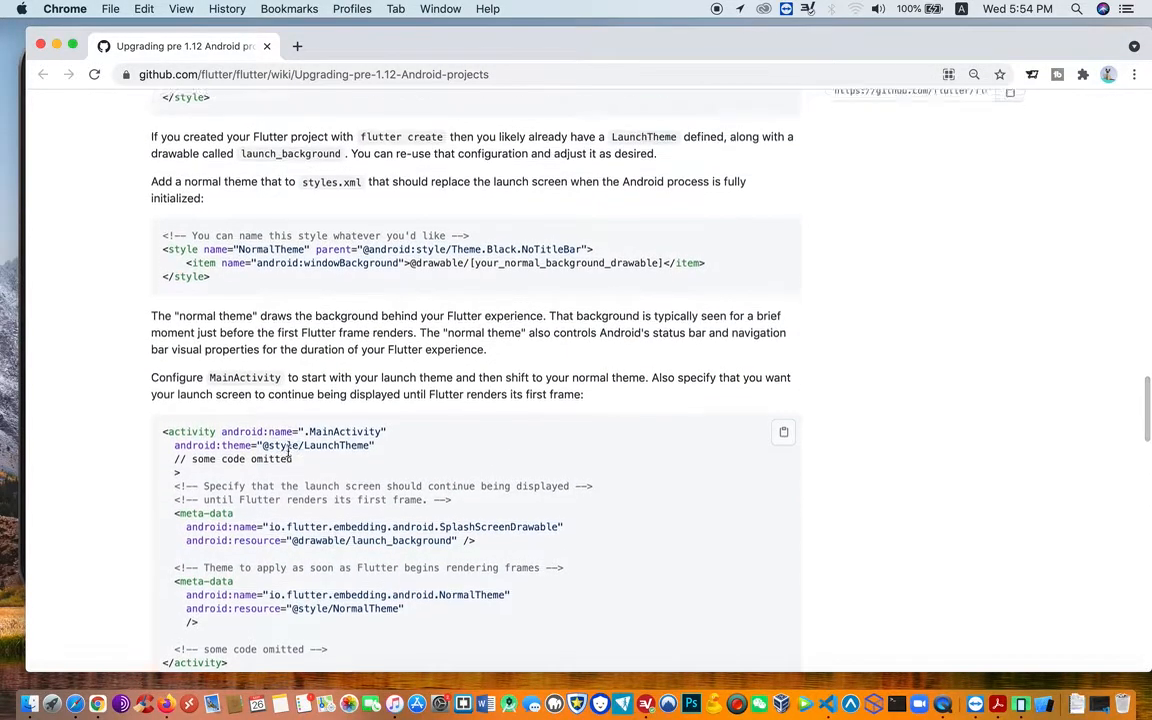
pyautogui.scroll(3, 289, 456)
pyautogui.scroll(1, 289, 456)
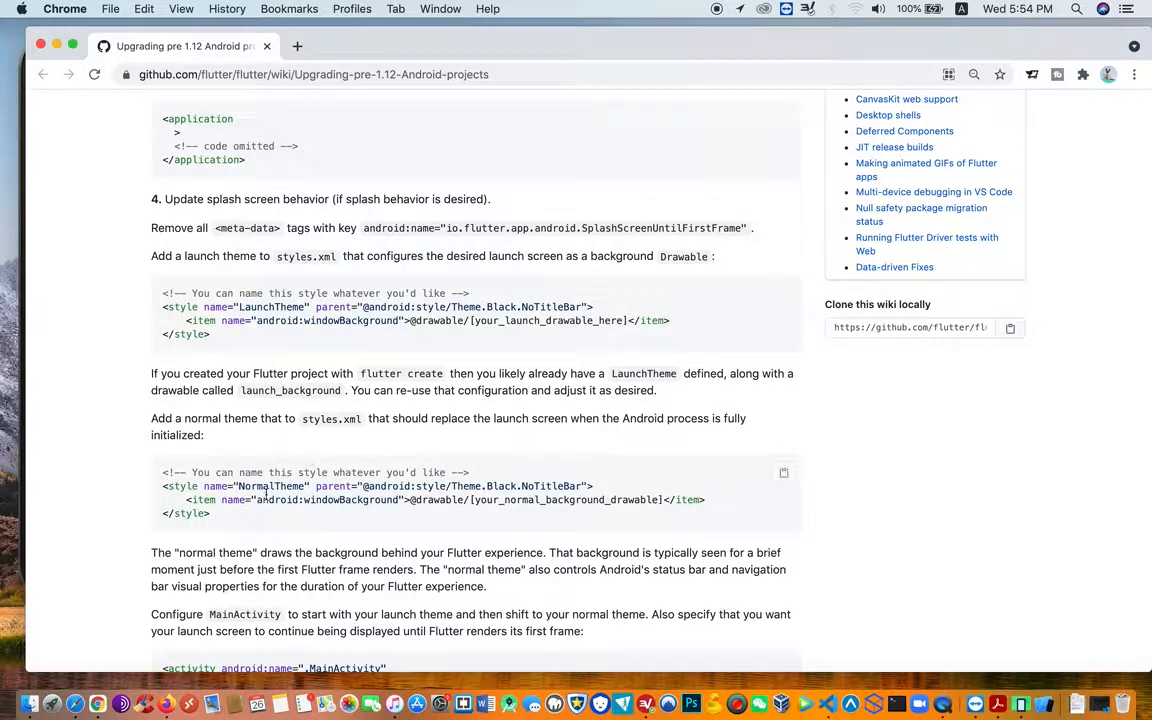
pyautogui.moveTo(470, 313)
pyautogui.moveTo(225, 340); pyautogui.dragTo(178, 320)
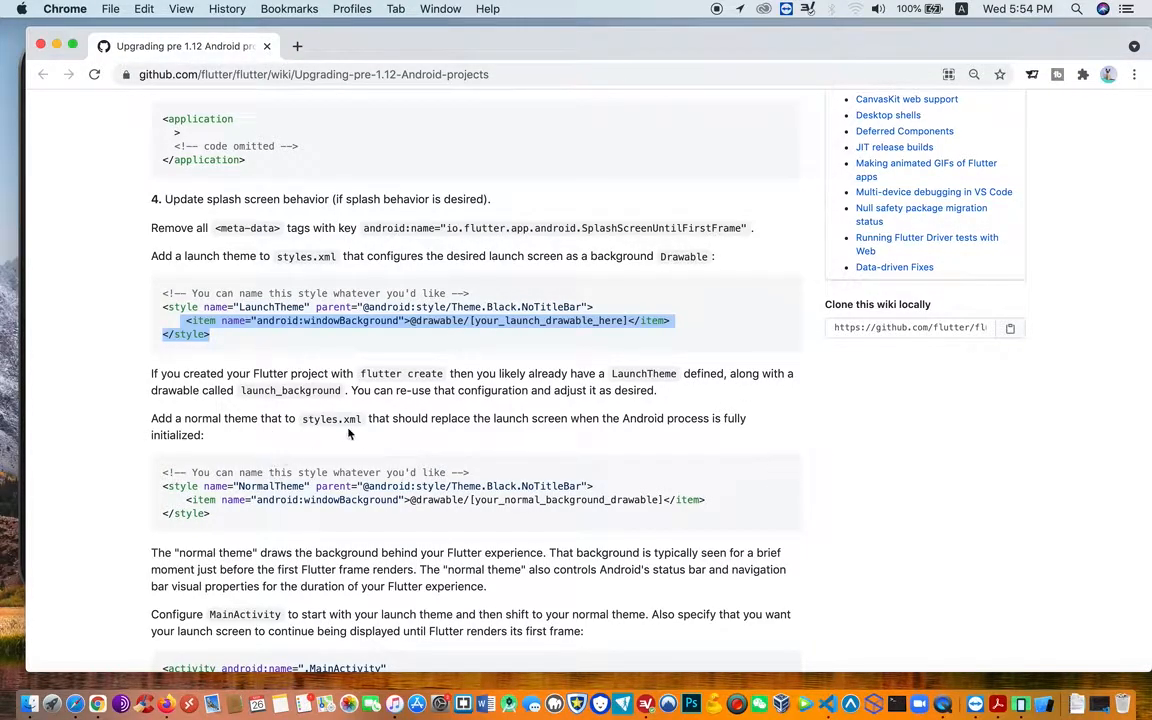
pyautogui.moveTo(480, 493)
pyautogui.moveTo(662, 500)
pyautogui.moveTo(663, 500); pyautogui.dragTo(467, 499)
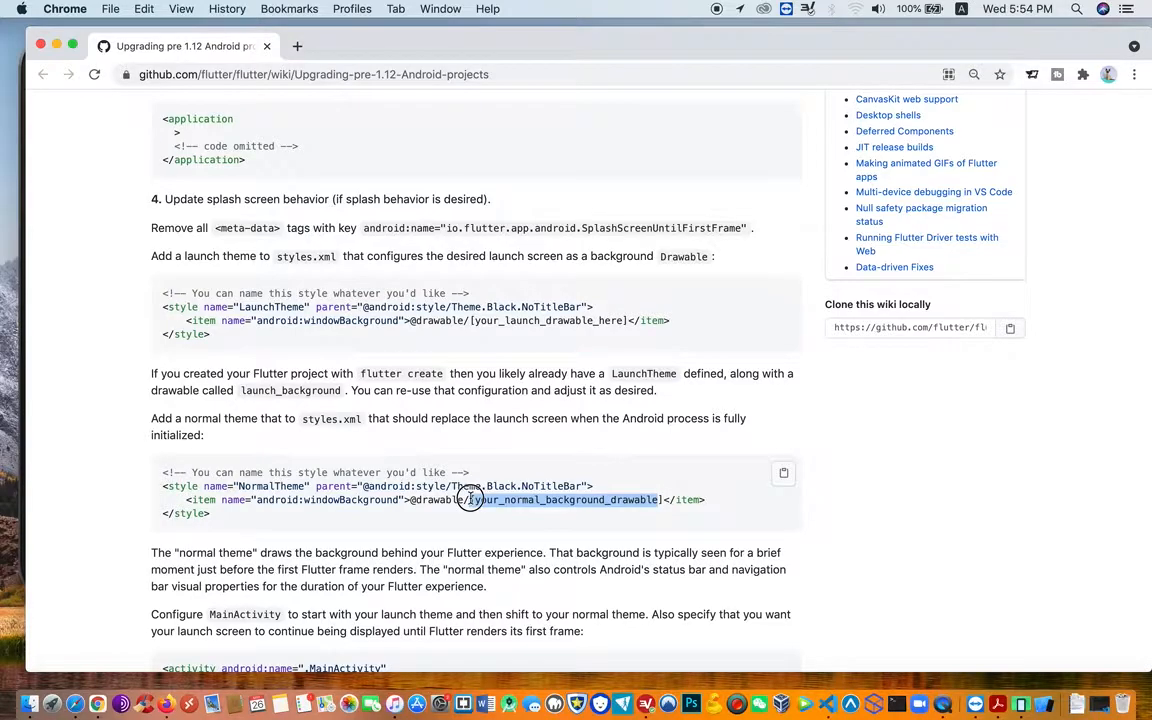
pyautogui.scroll(5, 531, 421)
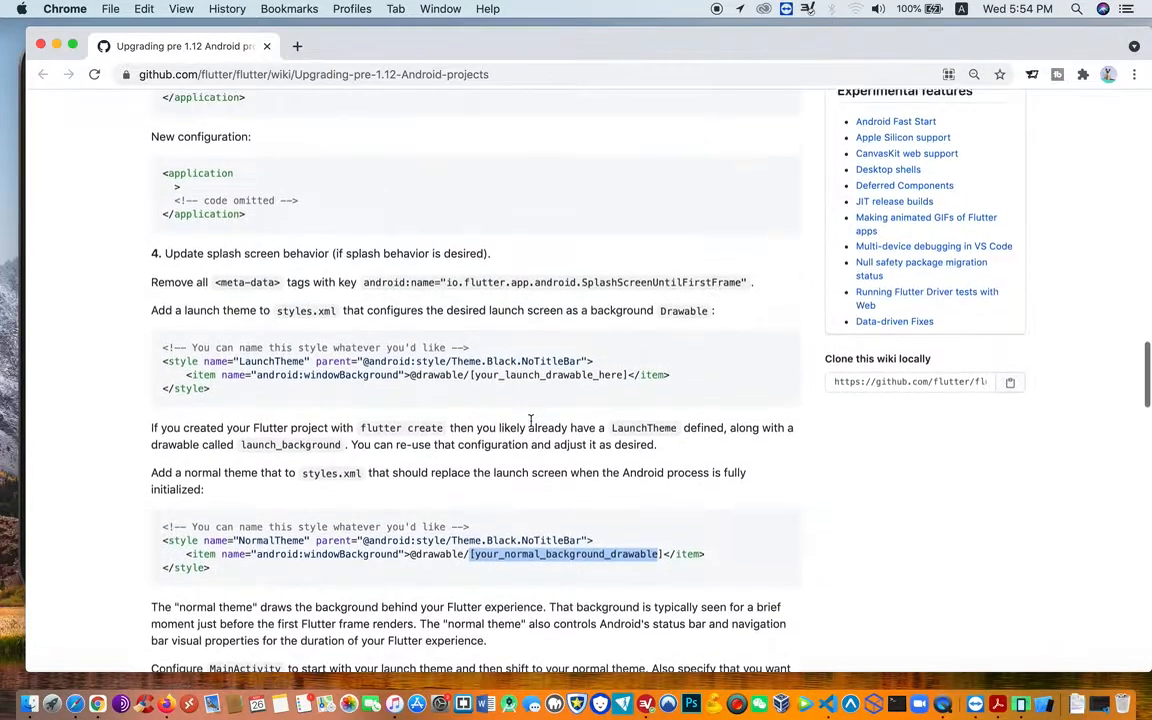
pyautogui.scroll(5, 531, 421)
pyautogui.scroll(3, 531, 421)
pyautogui.scroll(3, 531, 421)
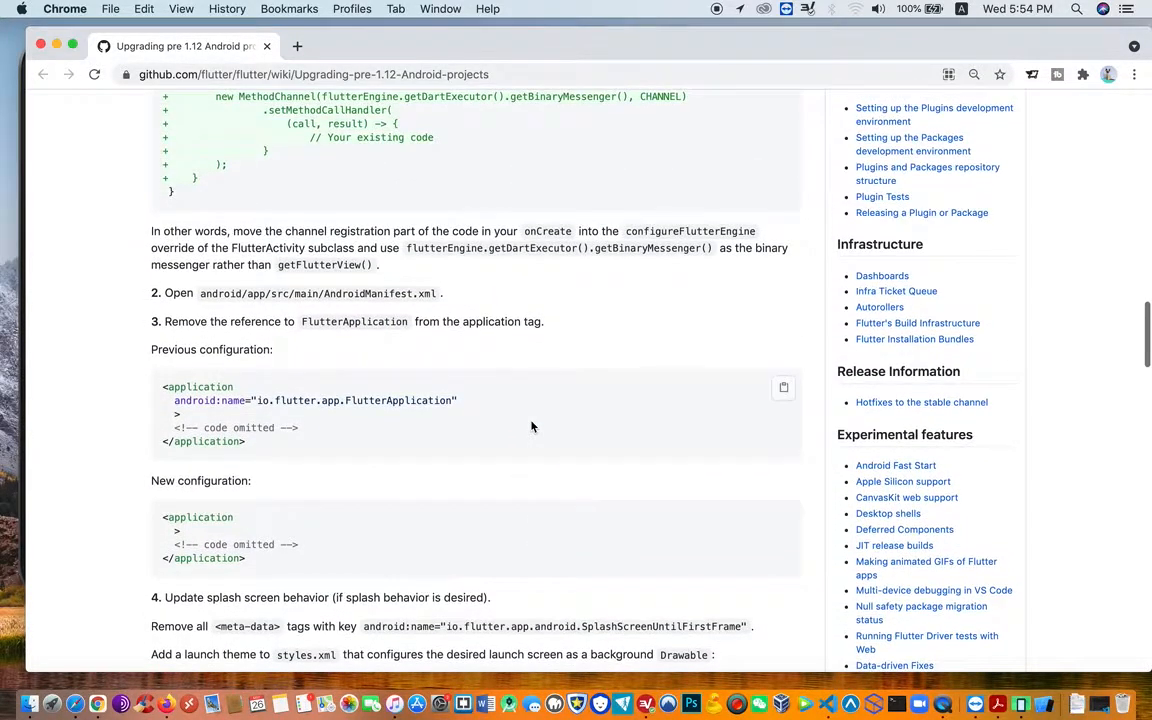
pyautogui.scroll(2, 531, 421)
pyautogui.scroll(3, 531, 427)
pyautogui.scroll(5, 531, 427)
pyautogui.scroll(5, 531, 427)
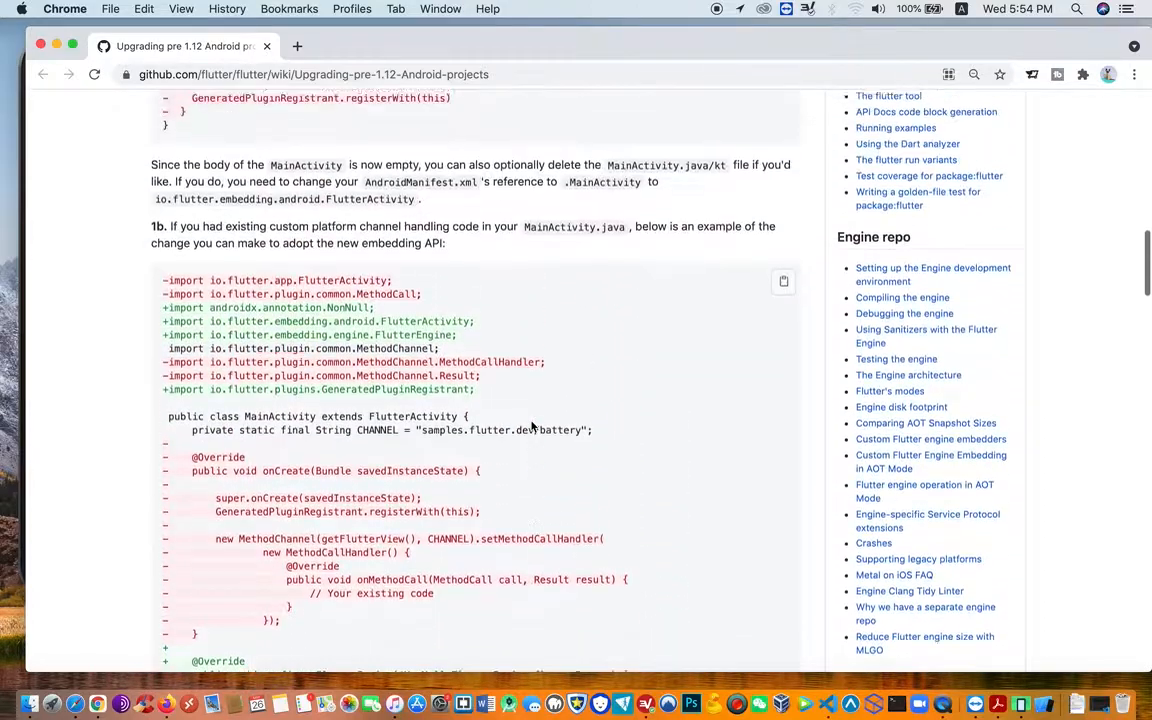
pyautogui.scroll(3, 531, 427)
pyautogui.scroll(4, 531, 427)
pyautogui.scroll(4, 531, 427)
pyautogui.scroll(3, 531, 427)
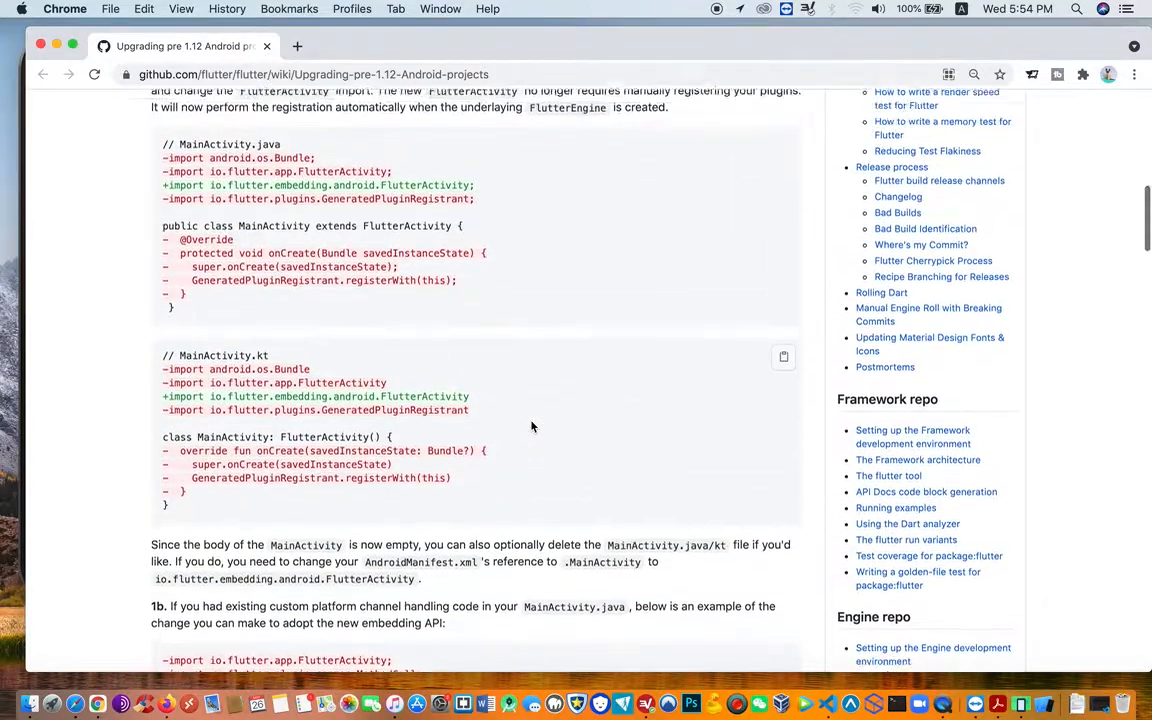
pyautogui.scroll(4, 531, 427)
pyautogui.scroll(3, 531, 427)
pyautogui.scroll(-1, 531, 427)
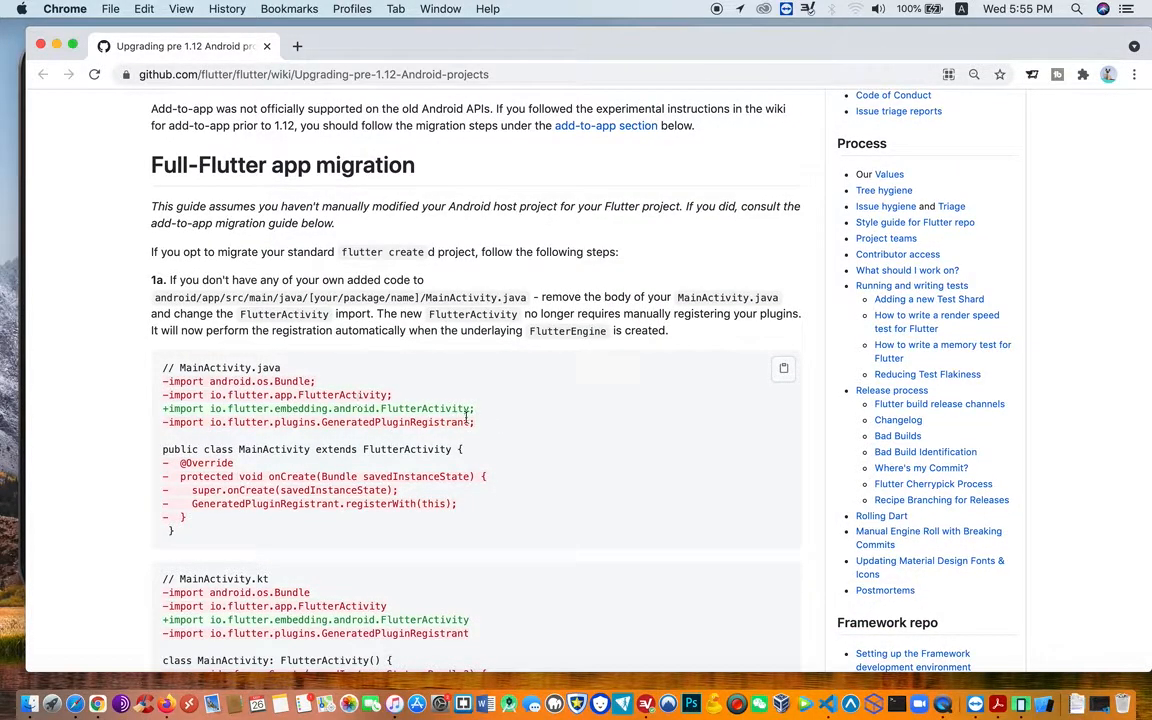
# - Select the io.flutter.embedding.android.FlutterActivity import line and switch to VS Code's AndroidManifest.xml
pyautogui.moveTo(476, 409); pyautogui.dragTo(166, 410)
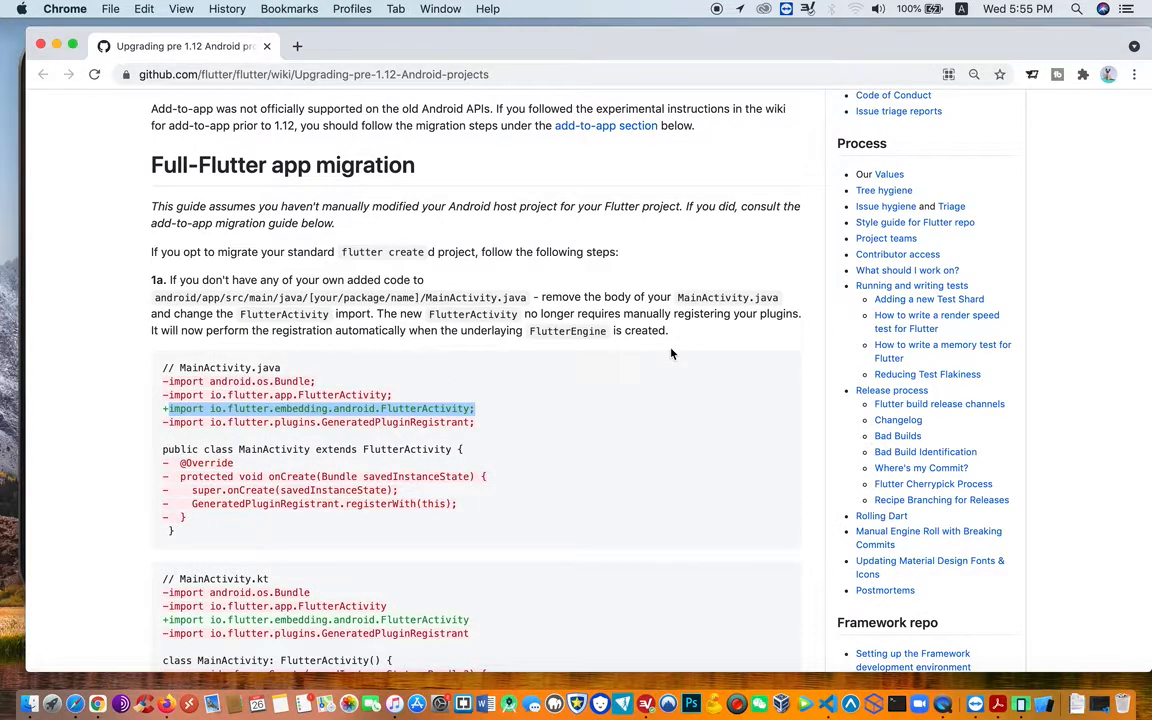
pyautogui.hotkey('ctrl', 'Up')
pyautogui.click(833, 412)
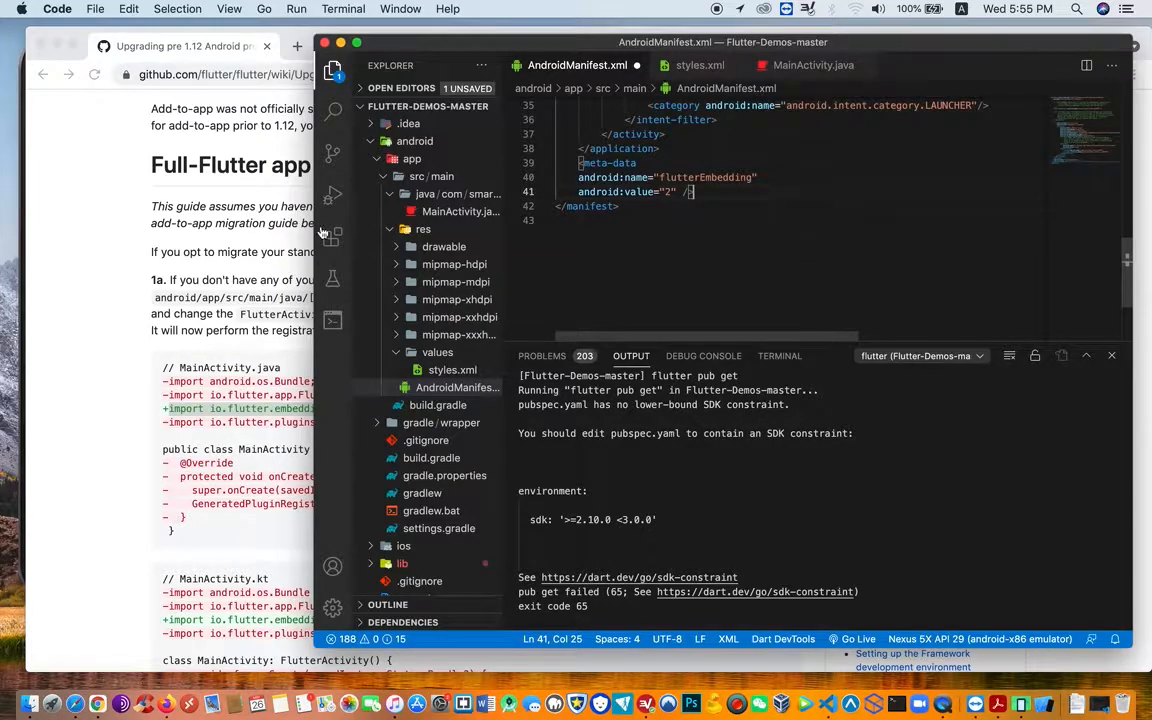
# - Bring the Chrome upgrade wiki page back to the front
pyautogui.click(150, 215)
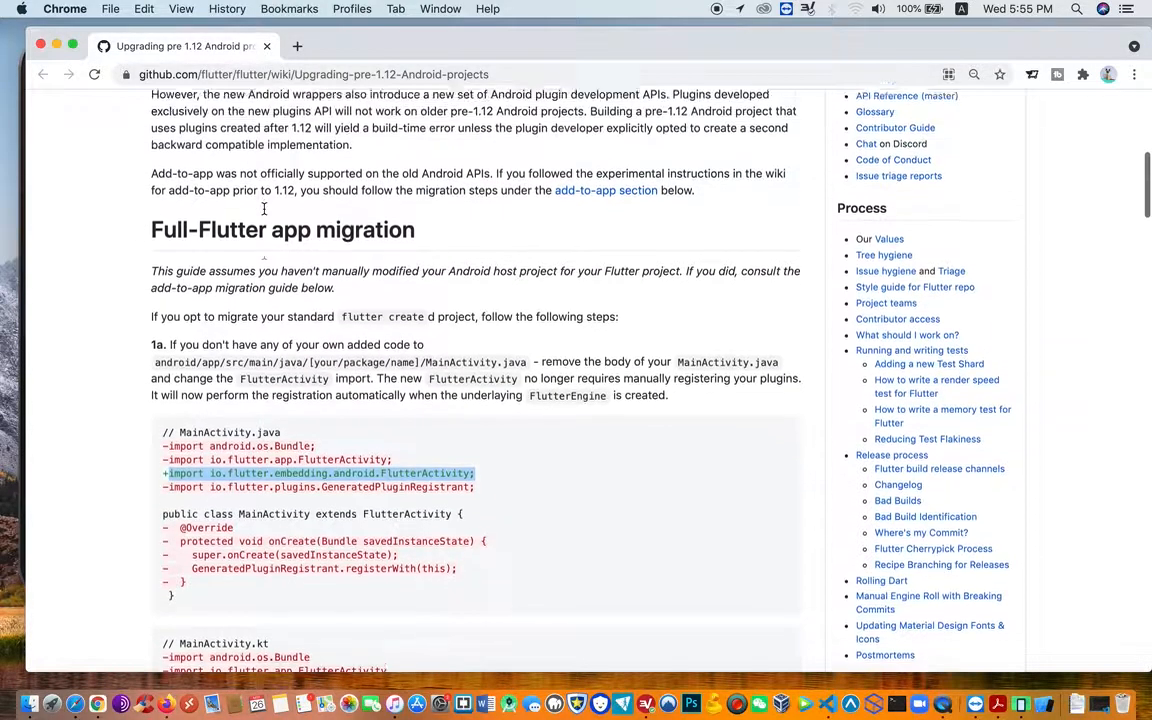
pyautogui.scroll(5, 255, 168)
pyautogui.scroll(3, 260, 200)
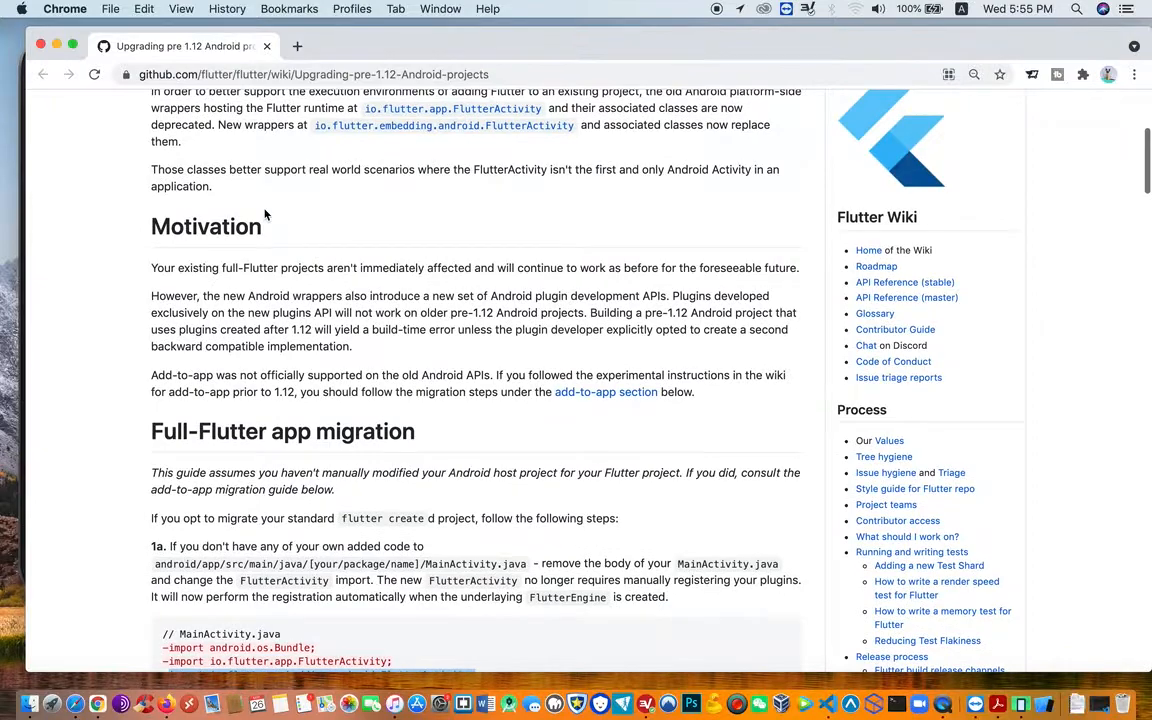
pyautogui.scroll(3, 265, 215)
pyautogui.scroll(2, 265, 215)
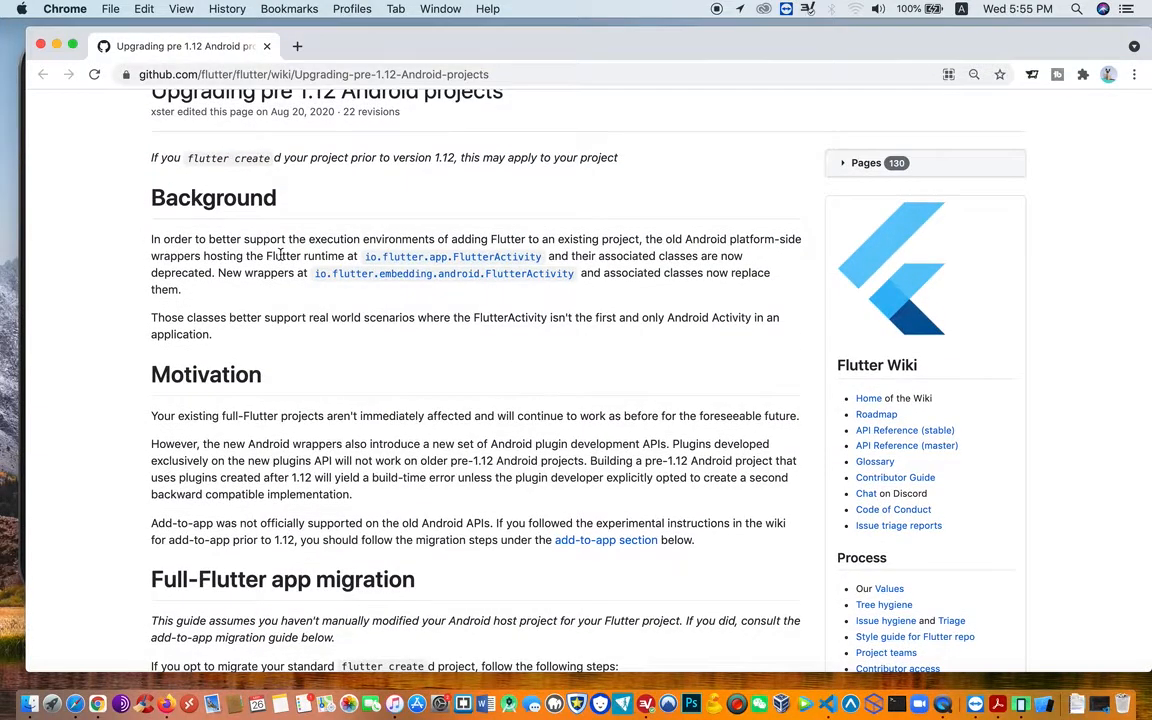
pyautogui.scroll(5, 265, 208)
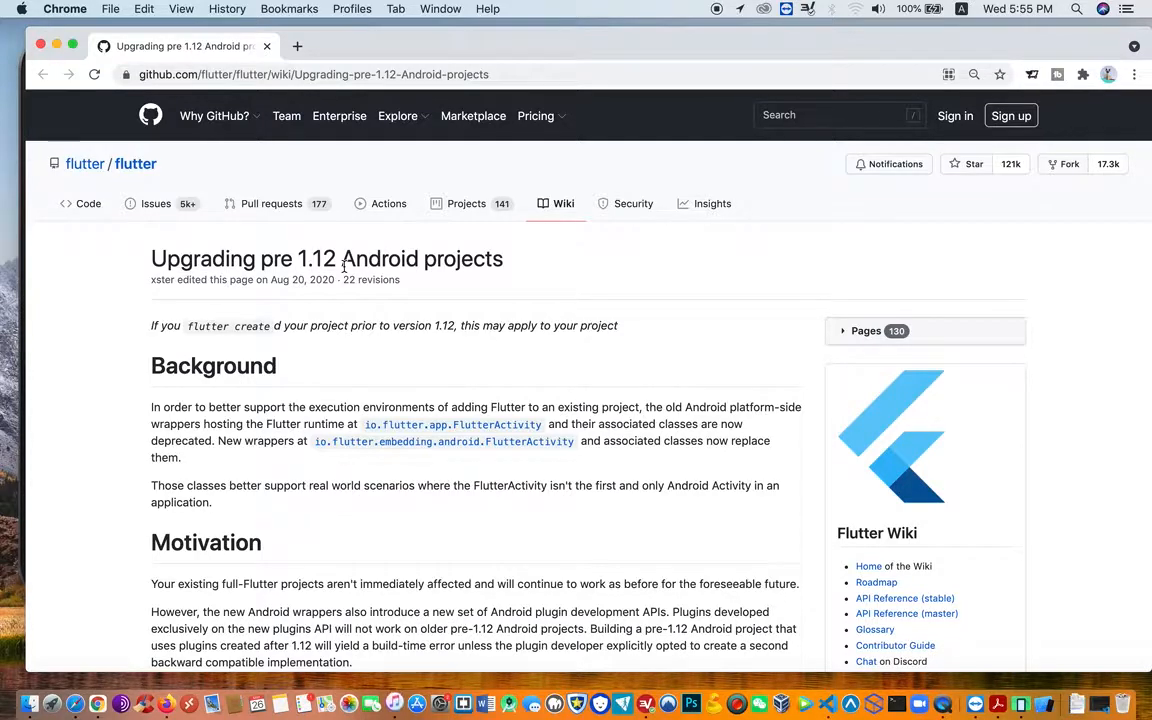
pyautogui.scroll(-3, 343, 267)
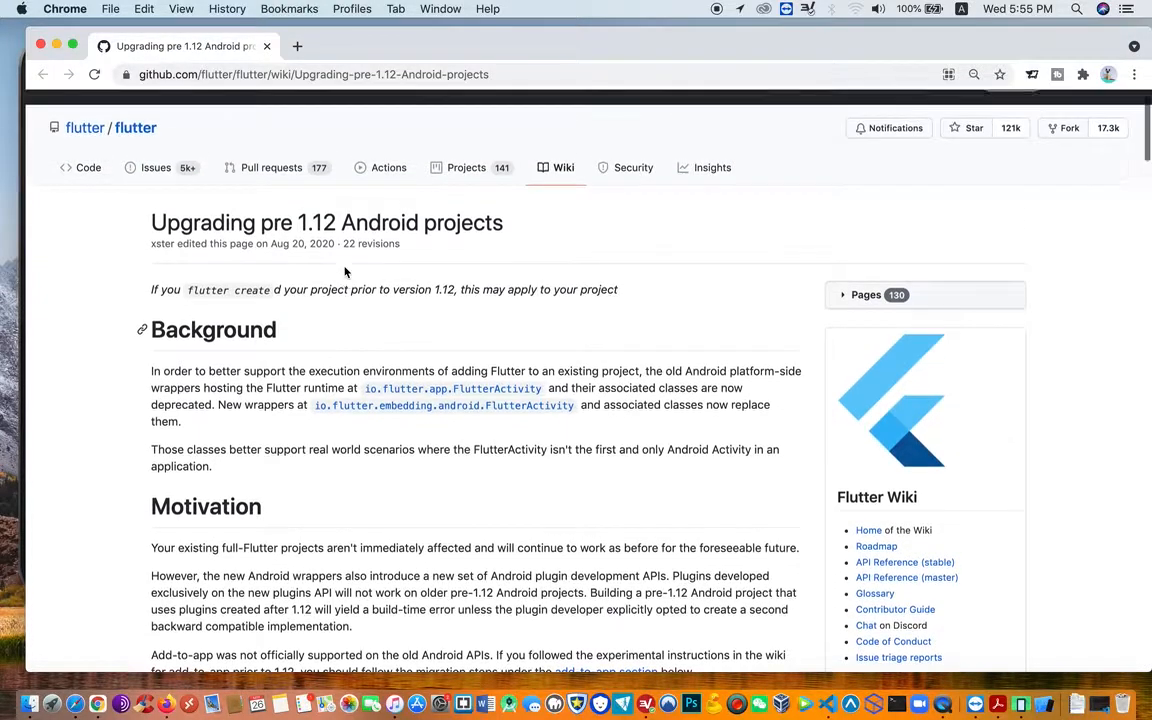
pyautogui.scroll(3, 345, 271)
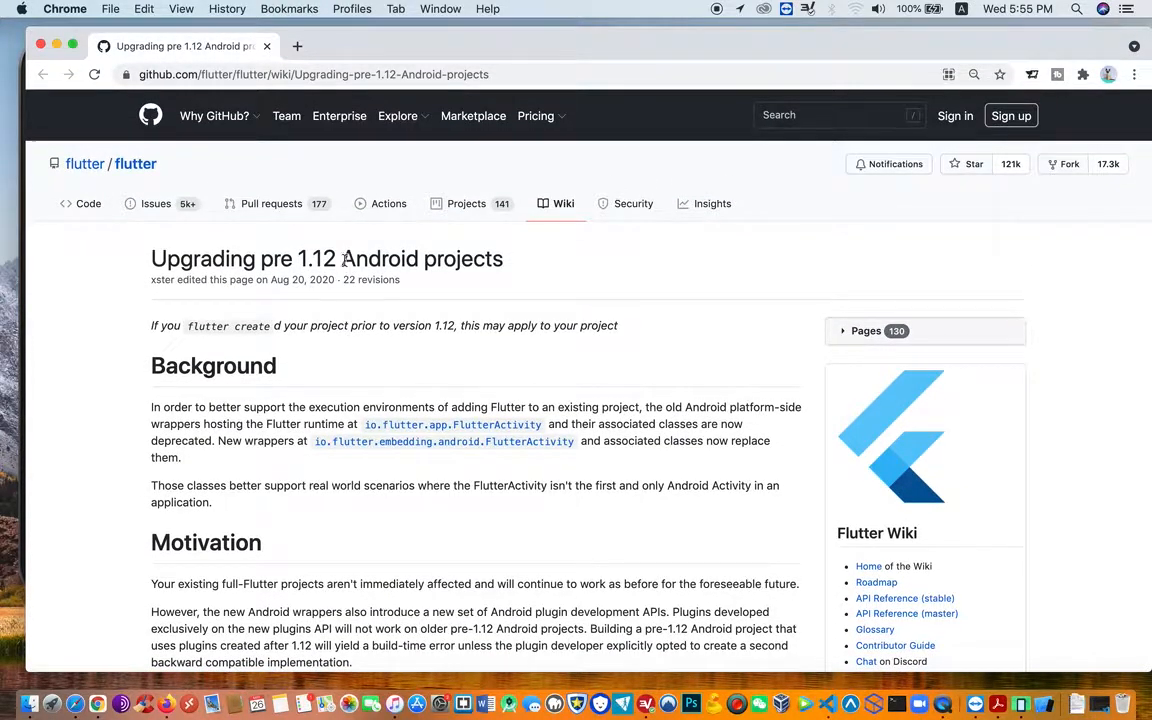